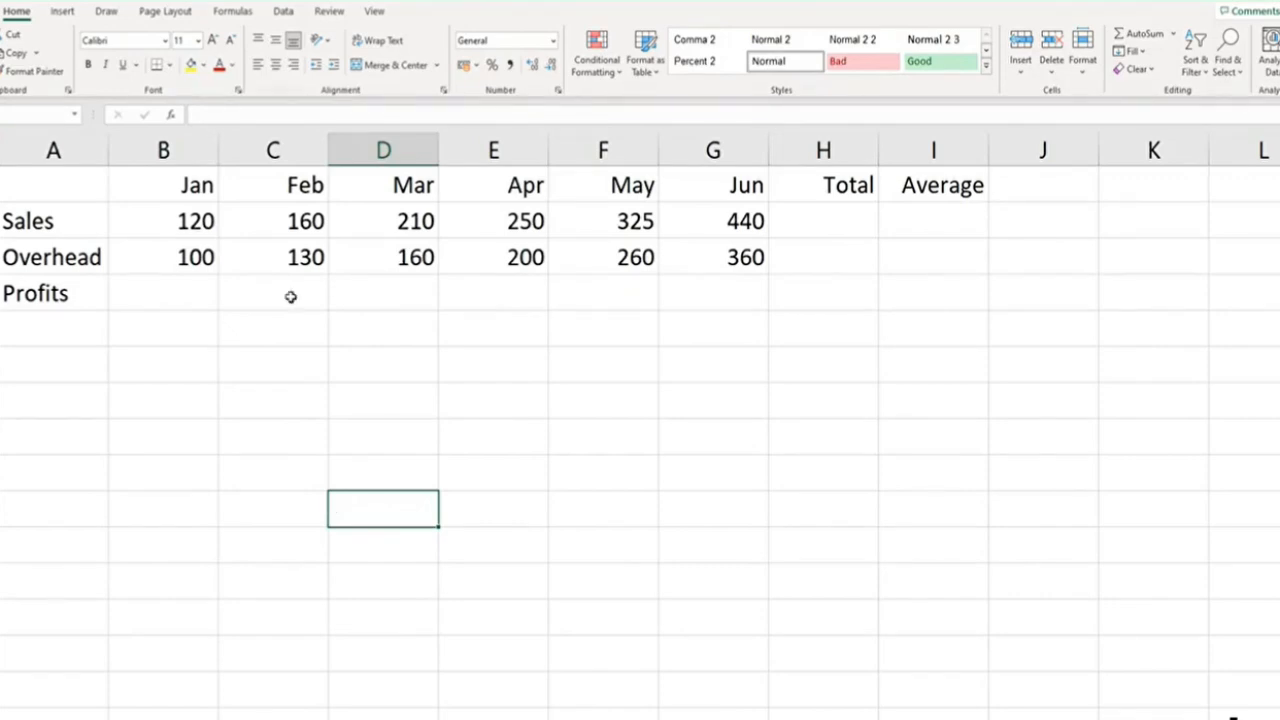
left_click(196, 294)
left_click(297, 289)
left_click(345, 289)
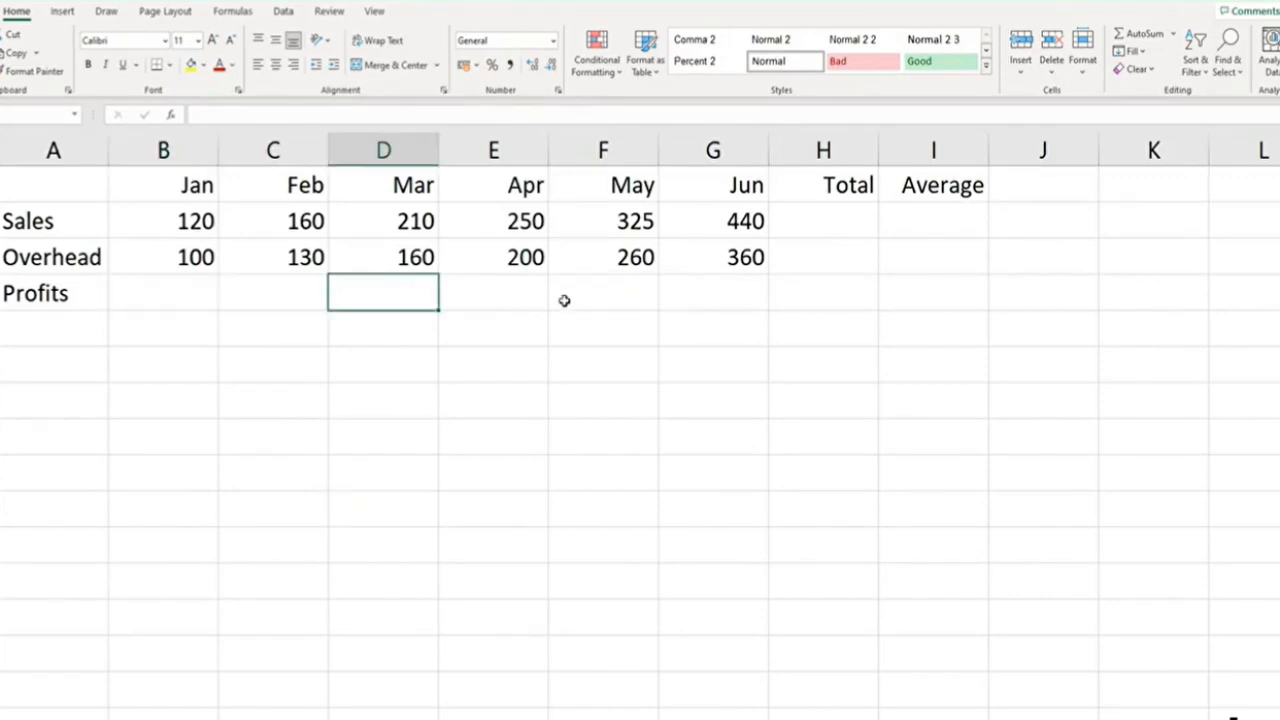
left_click(843, 214)
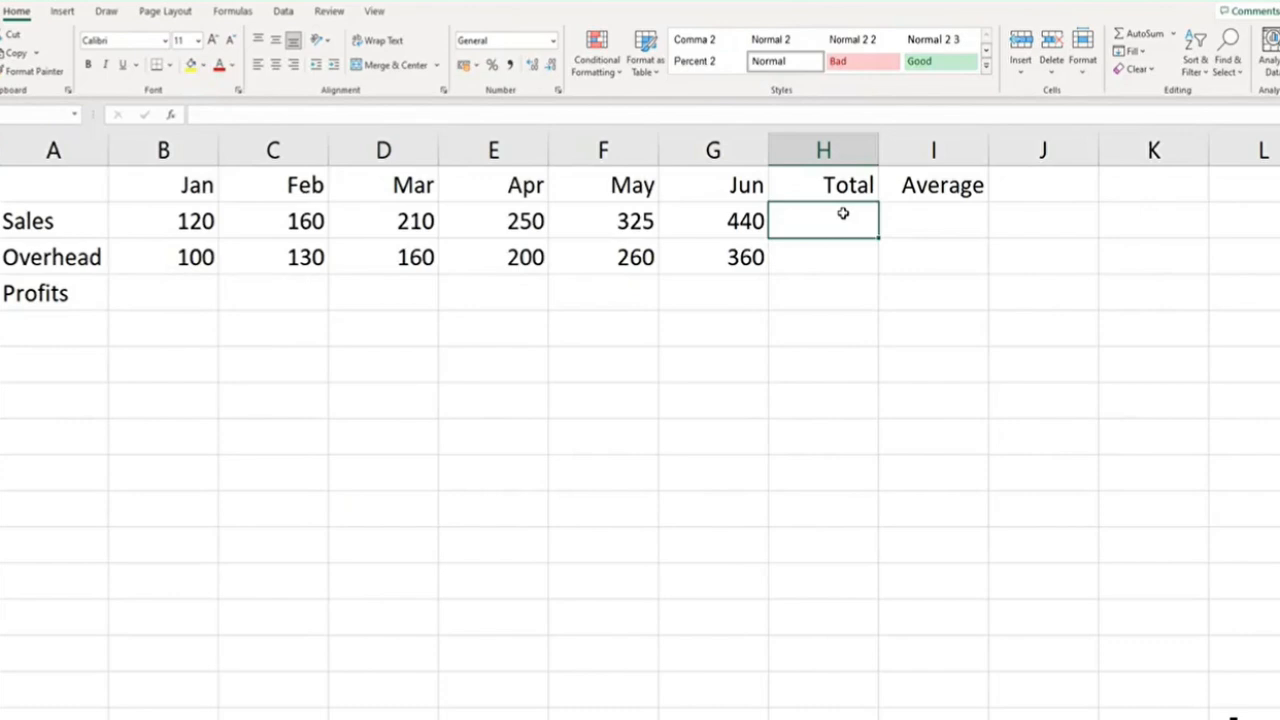
left_click(847, 266)
left_click(940, 208)
left_click(938, 276)
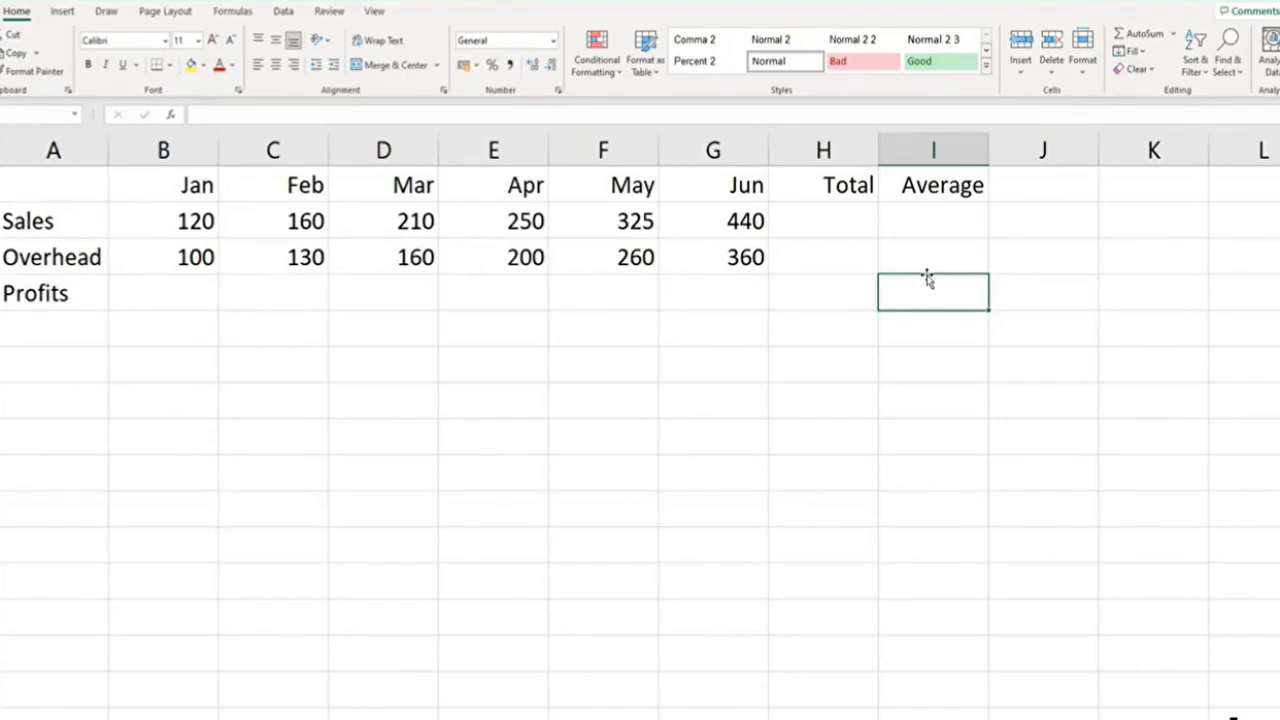
Try entering 120-100 without an equals sign in the January Profits cell B4, and clear the entry
left_click(158, 293)
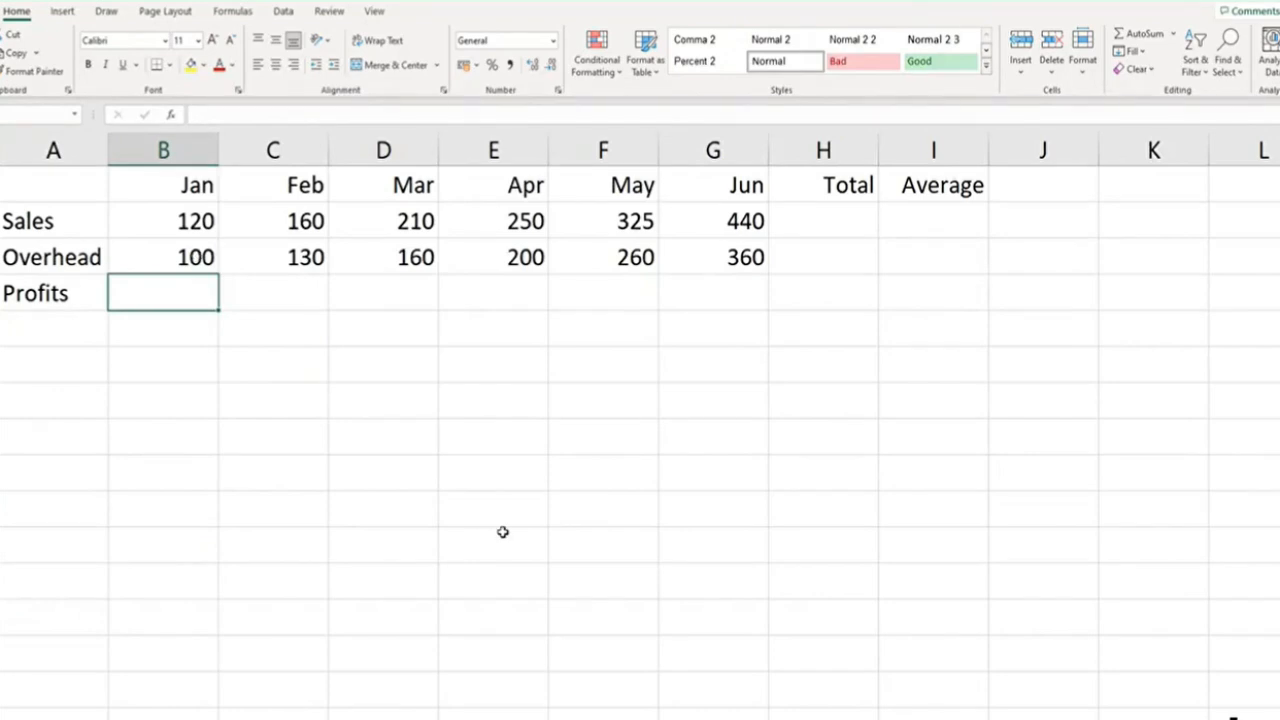
type("12")
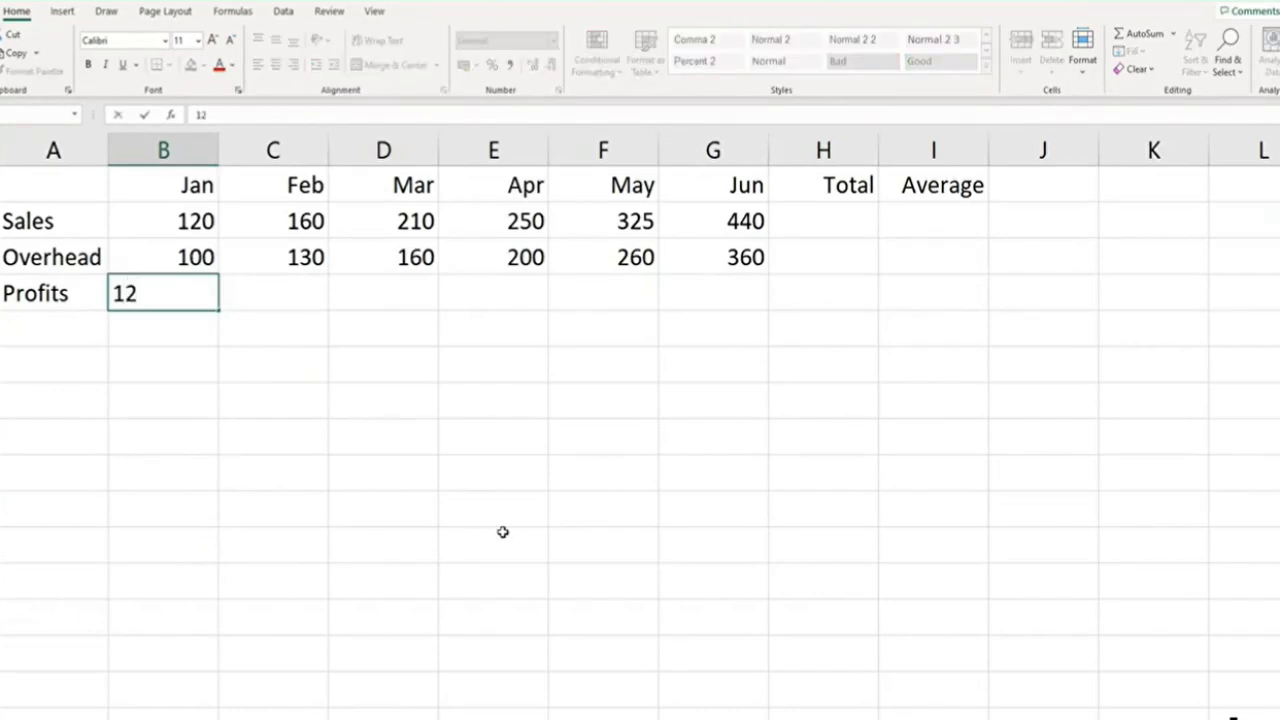
type("0-100")
key("Return")
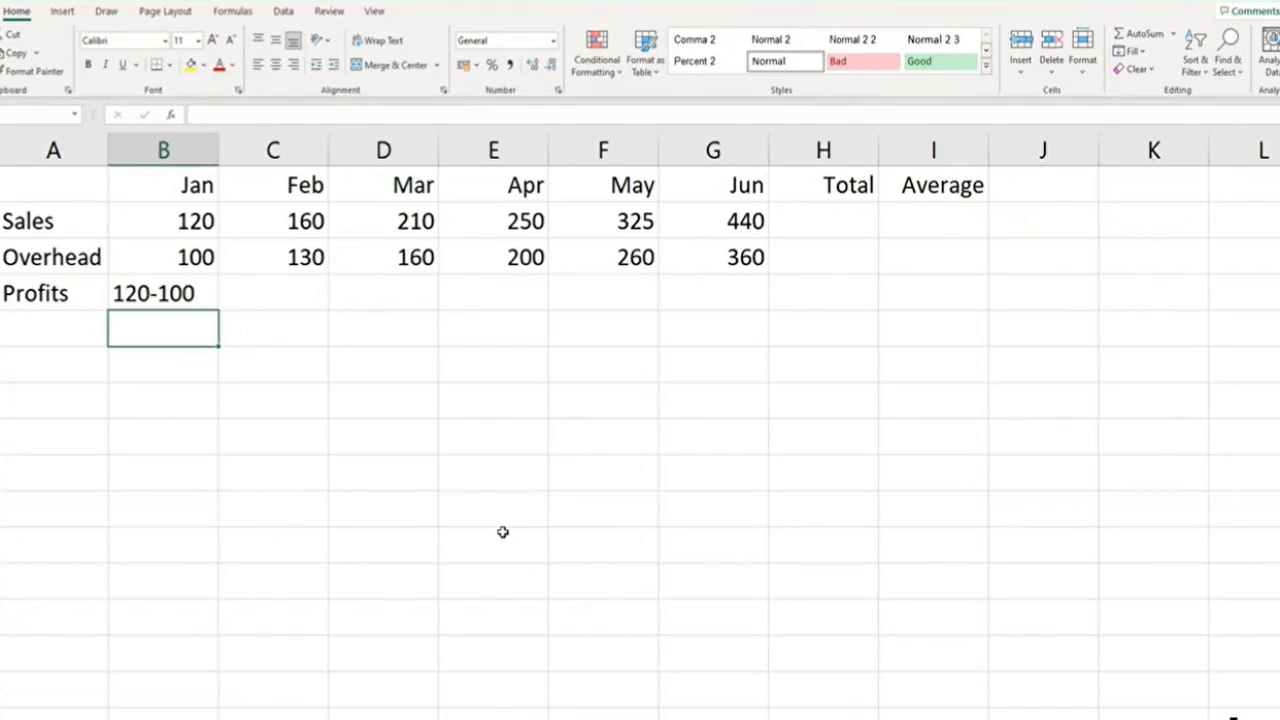
key("Up")
key("Delete")
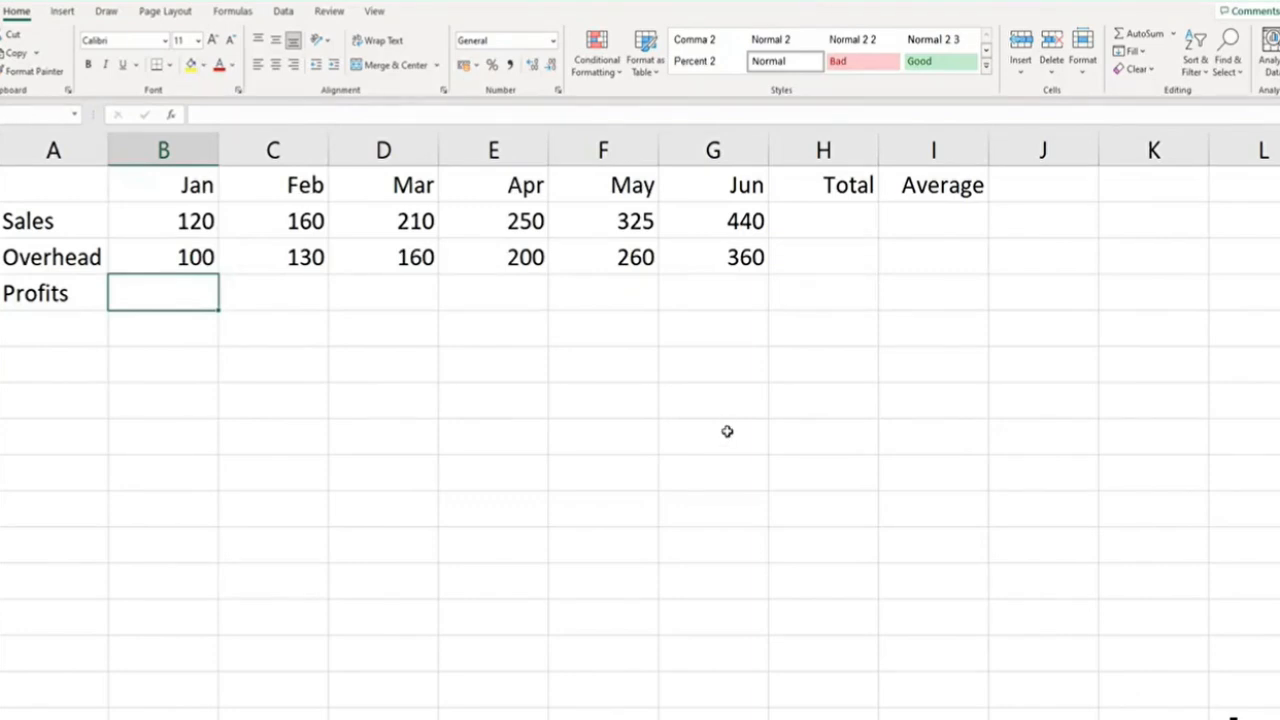
Calculate January profits in cell B4 with the manually written formula =b2-b3, and clear the cell
type("=")
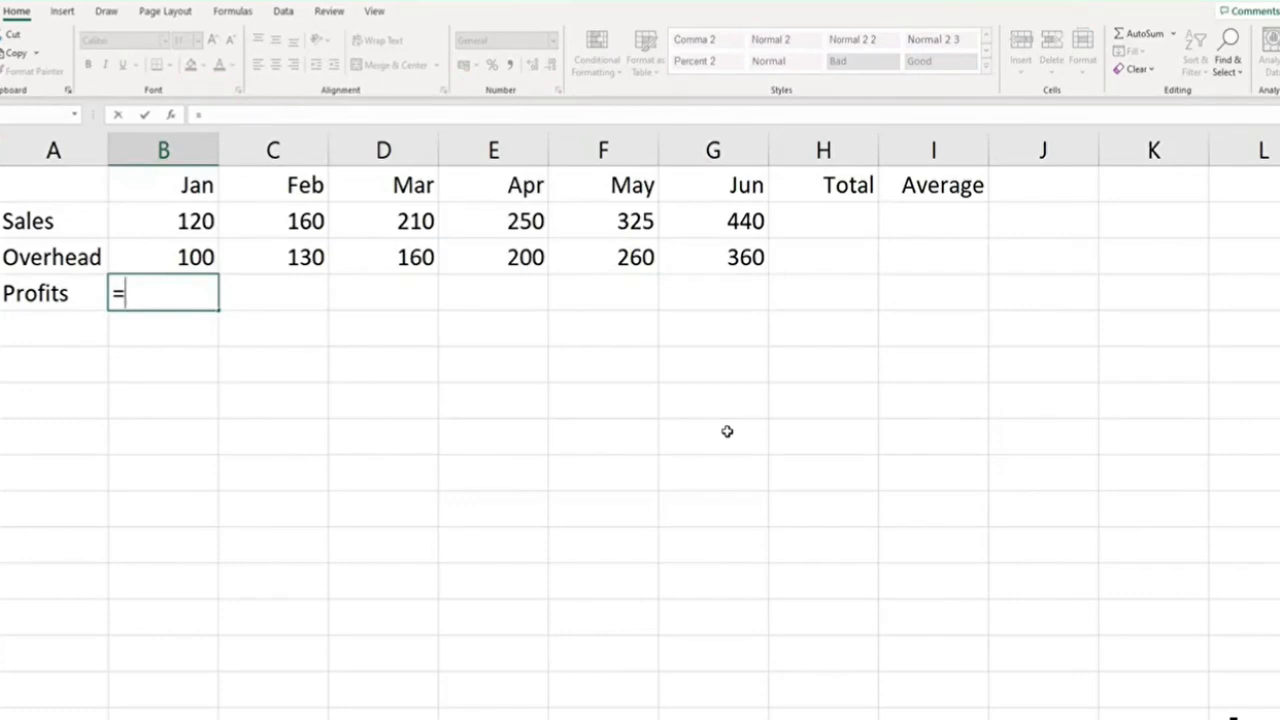
type("b2-")
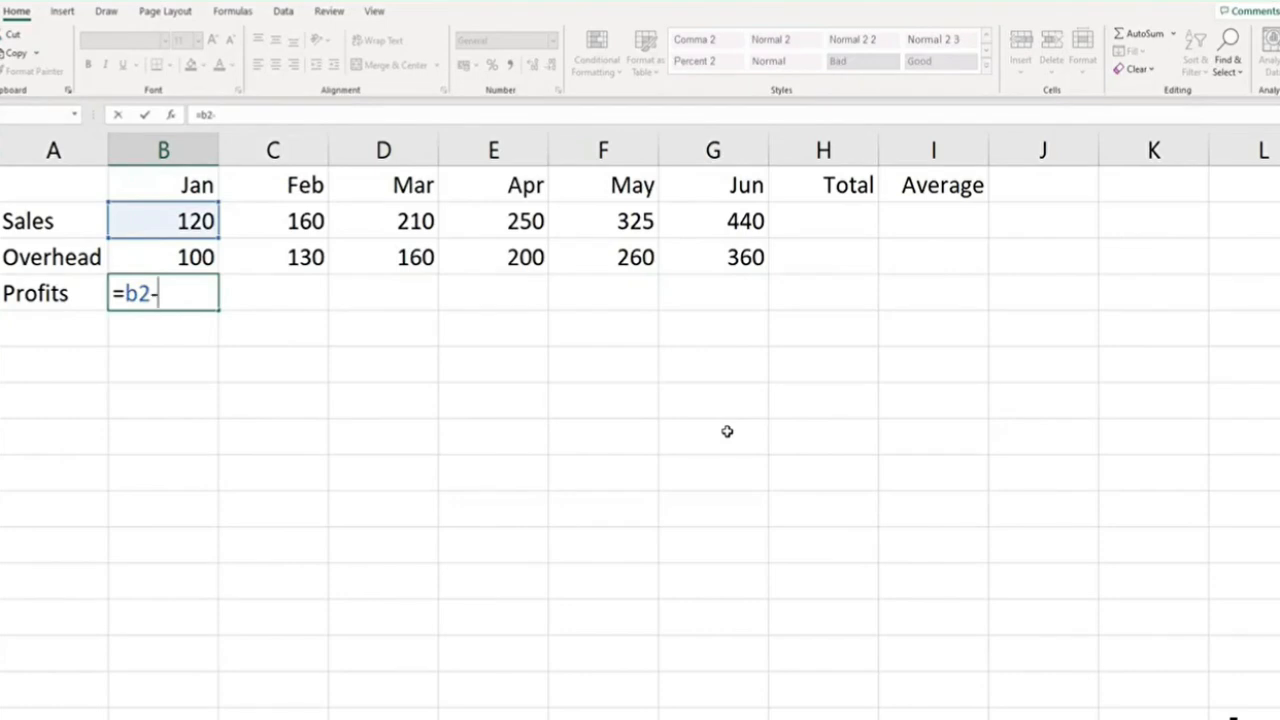
type("b3")
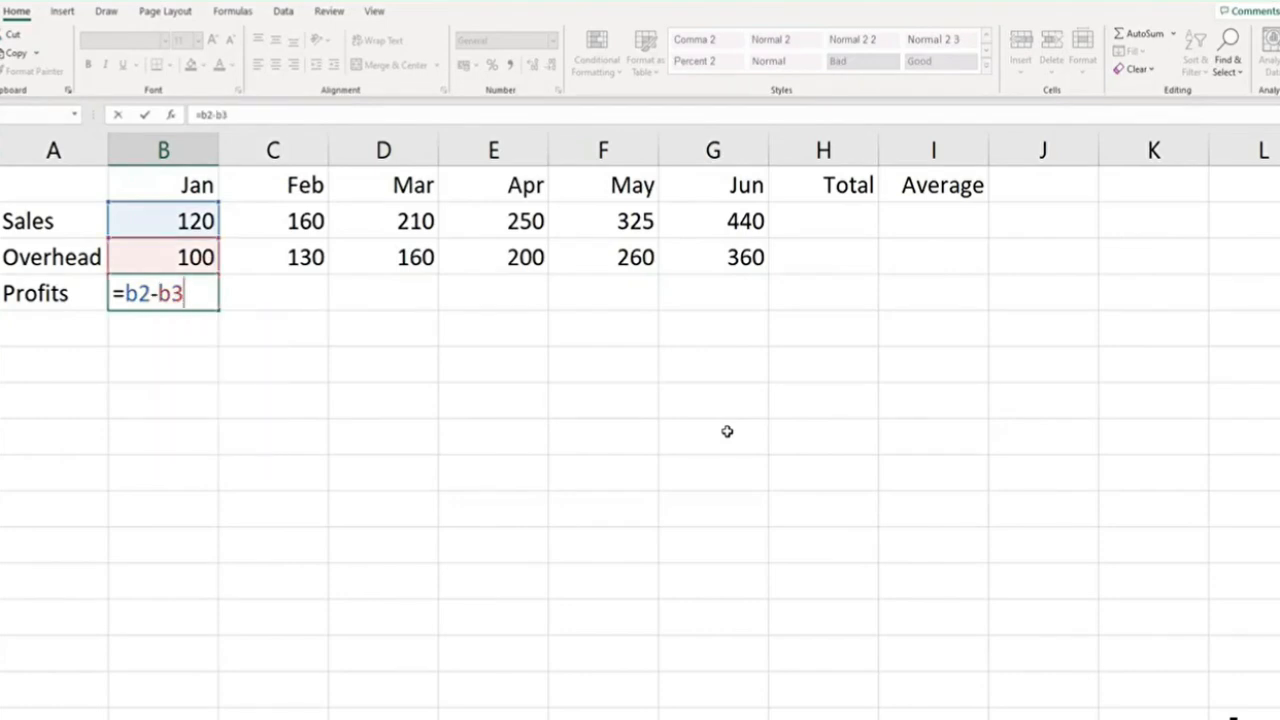
key("Return")
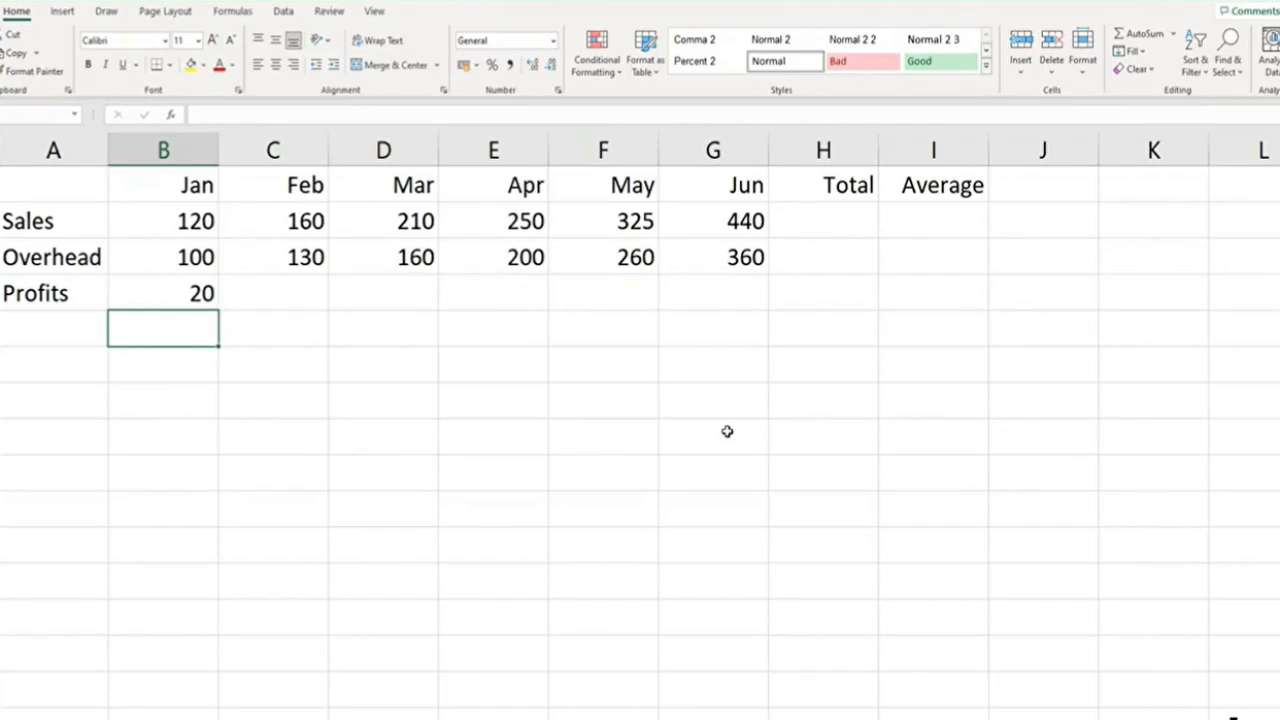
key("Up")
key("Delete")
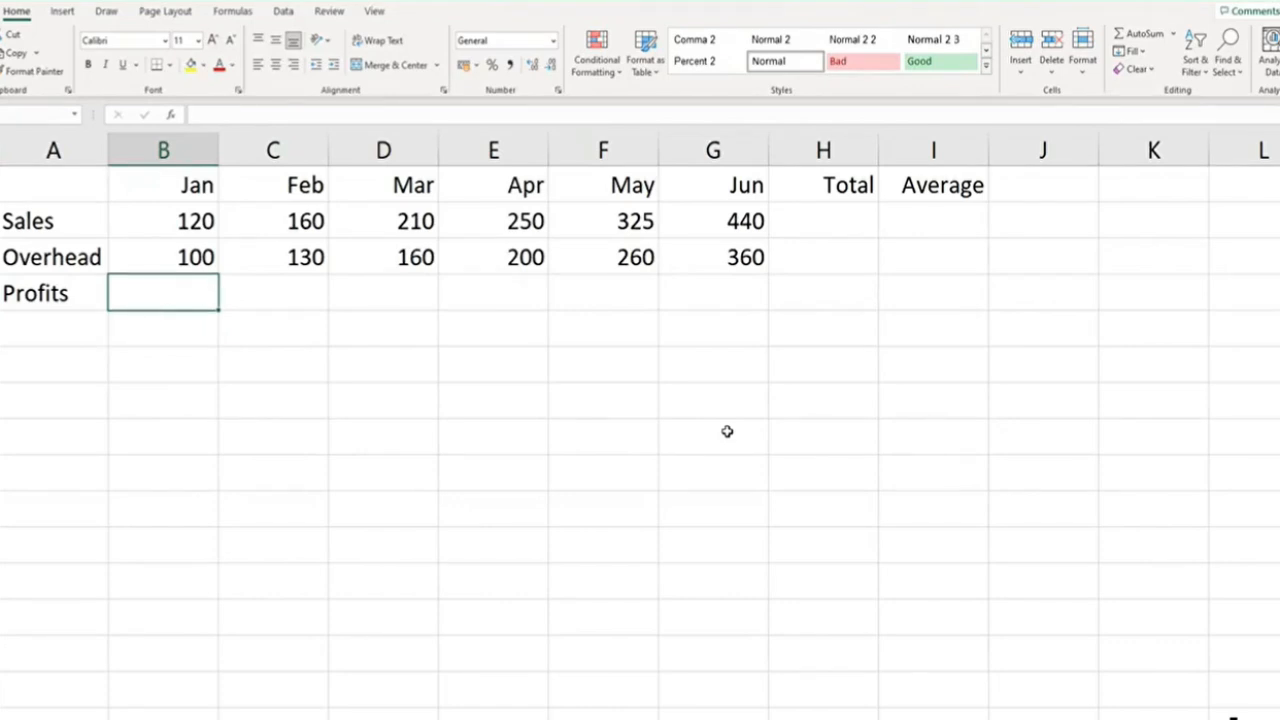
Build the formula =B2-B3 in the January Profits cell by stepping to the referenced cells, and delete it
type("=")
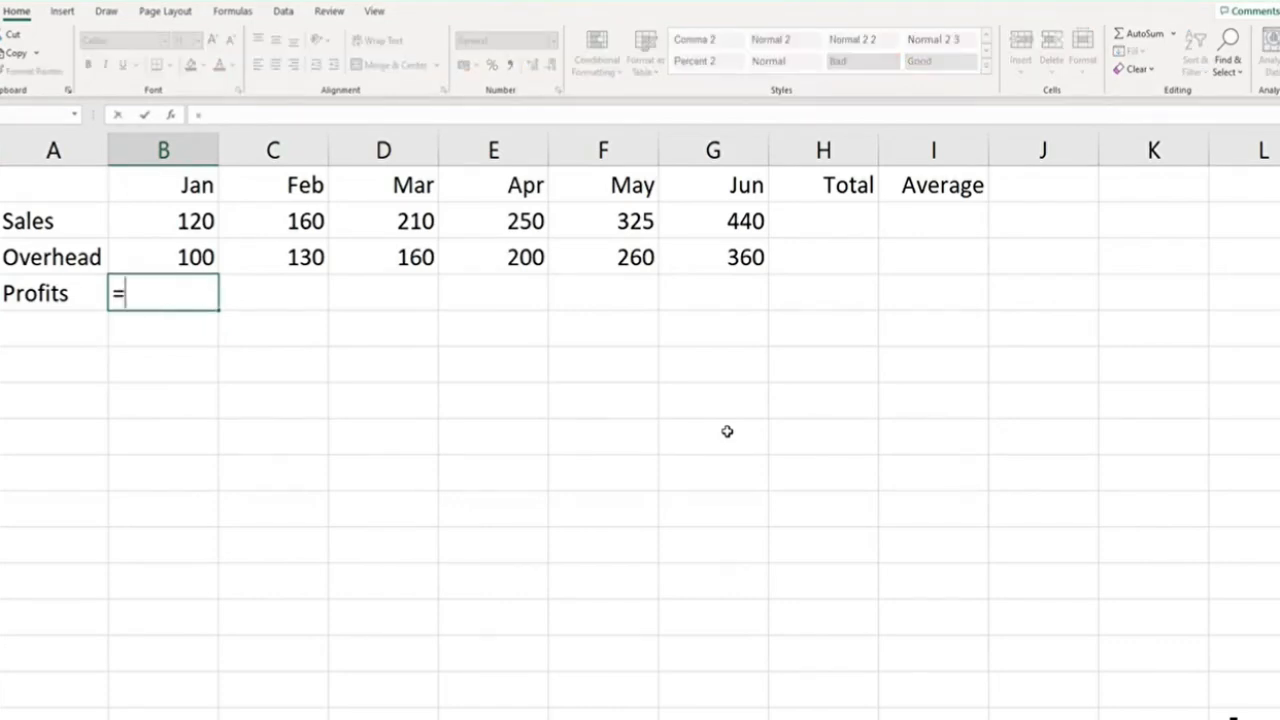
key("Up")
key("Up")
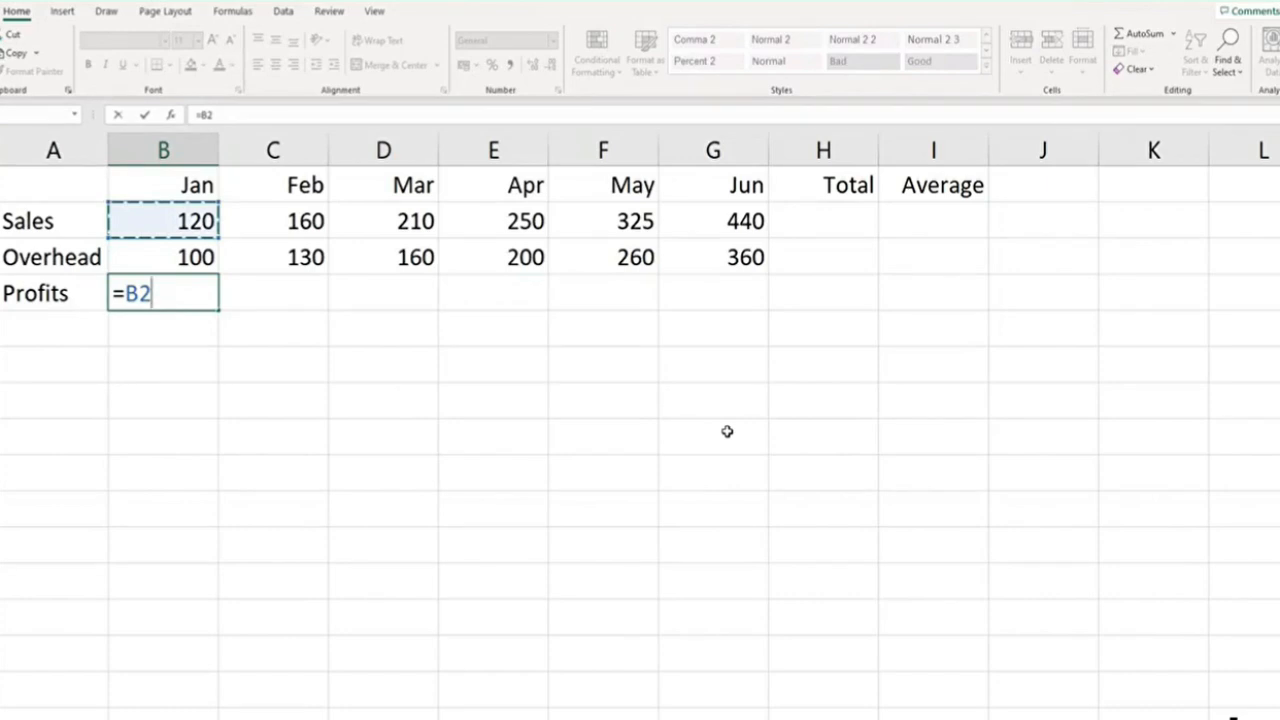
type("-")
key("Up")
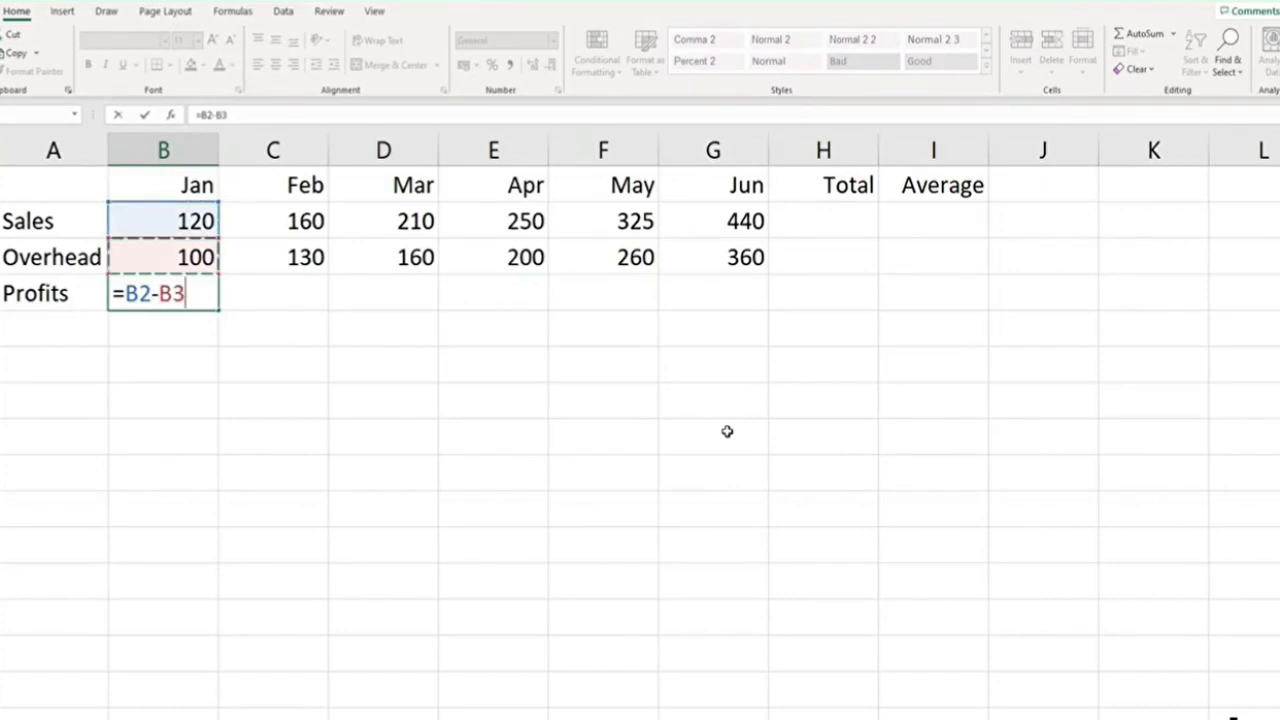
key("Return")
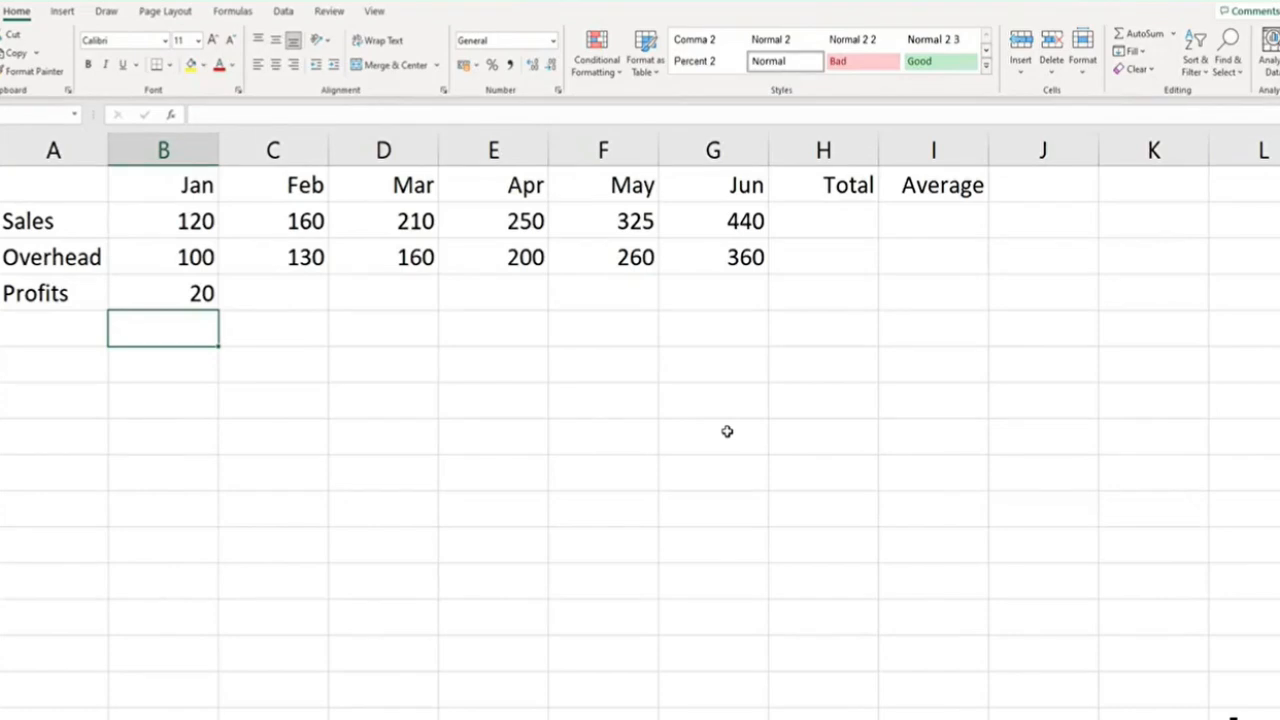
key("Up")
key("Delete")
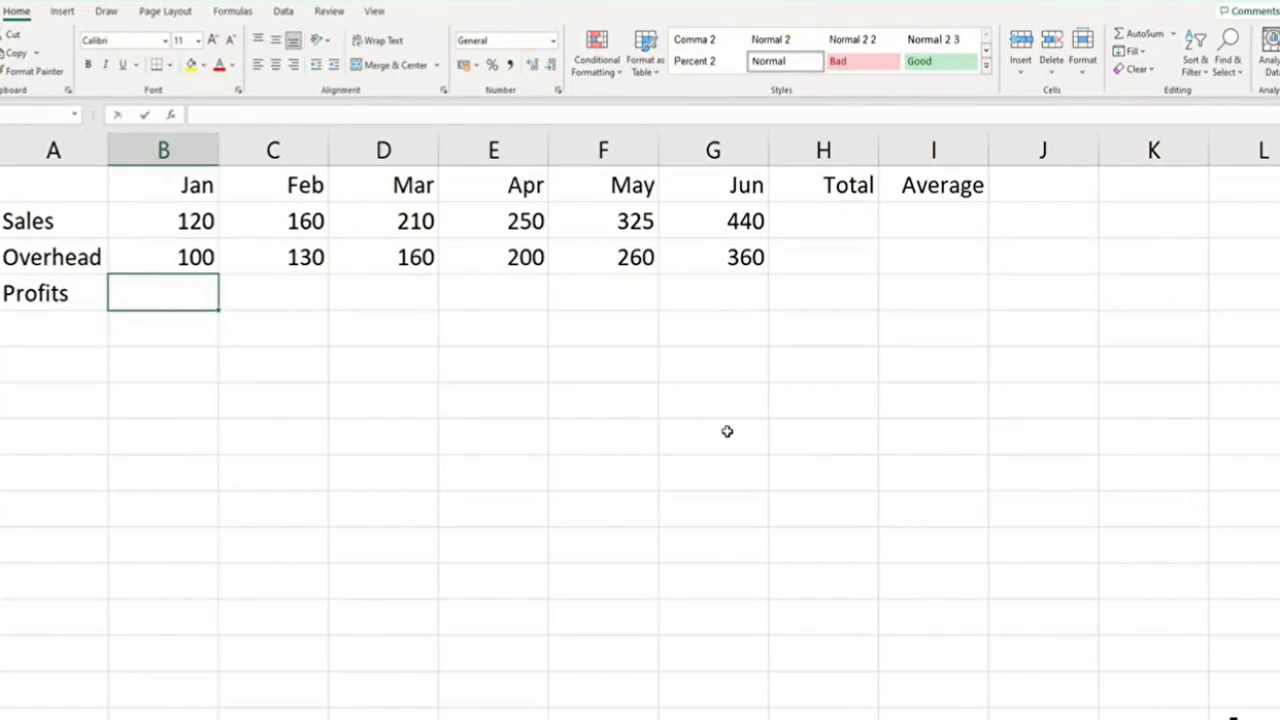
Calculate January profits in cell B4 with =B2-B3 by picking the January Sales and Overhead cells as references
type("=")
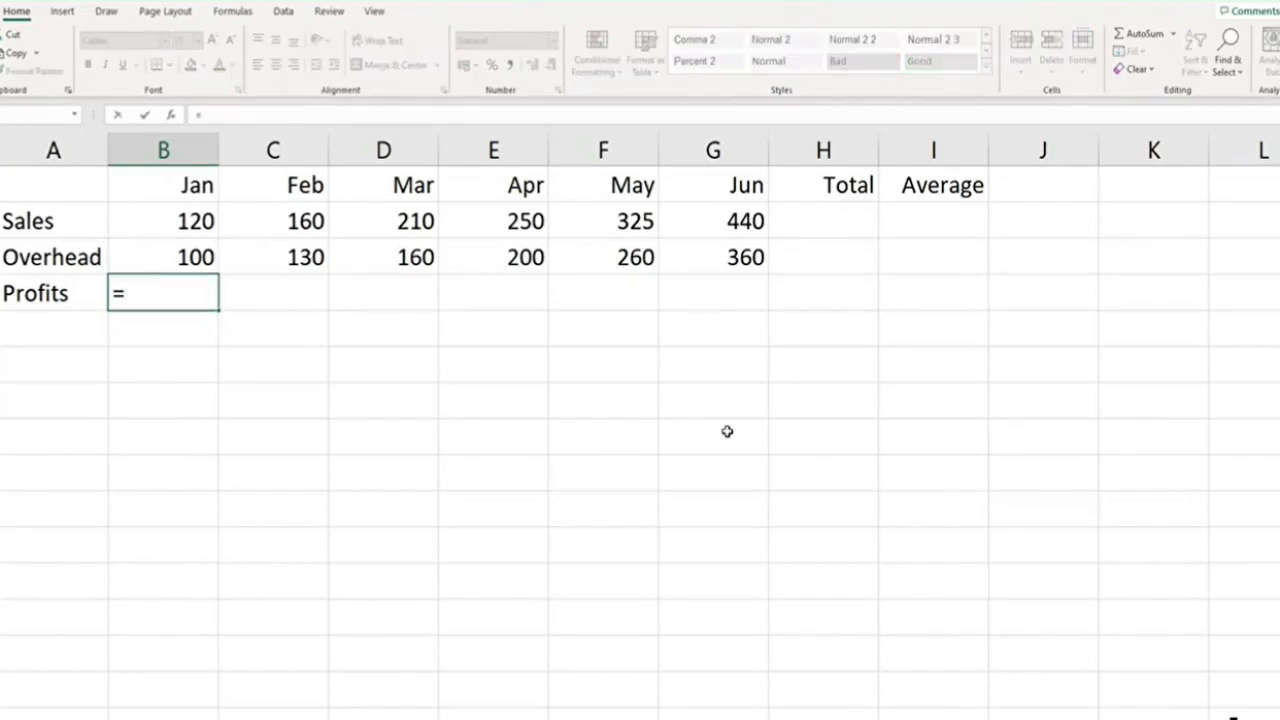
left_click(198, 221)
type("-")
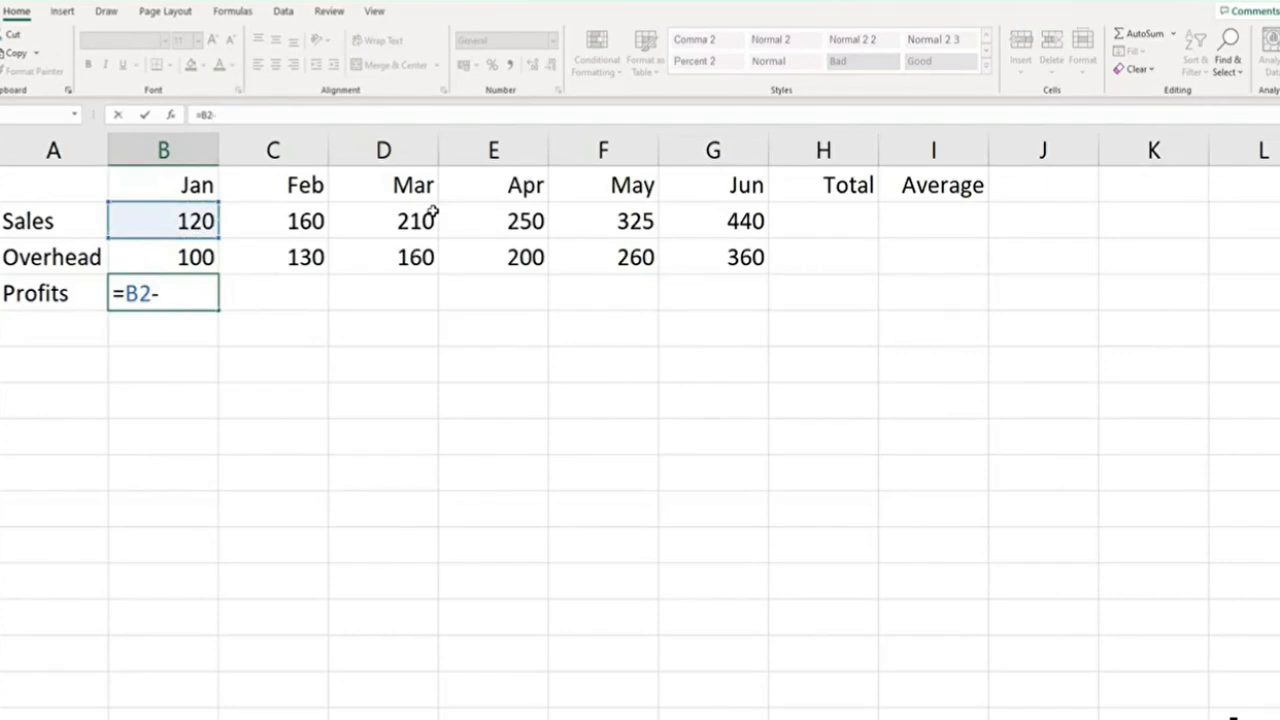
left_click(113, 244)
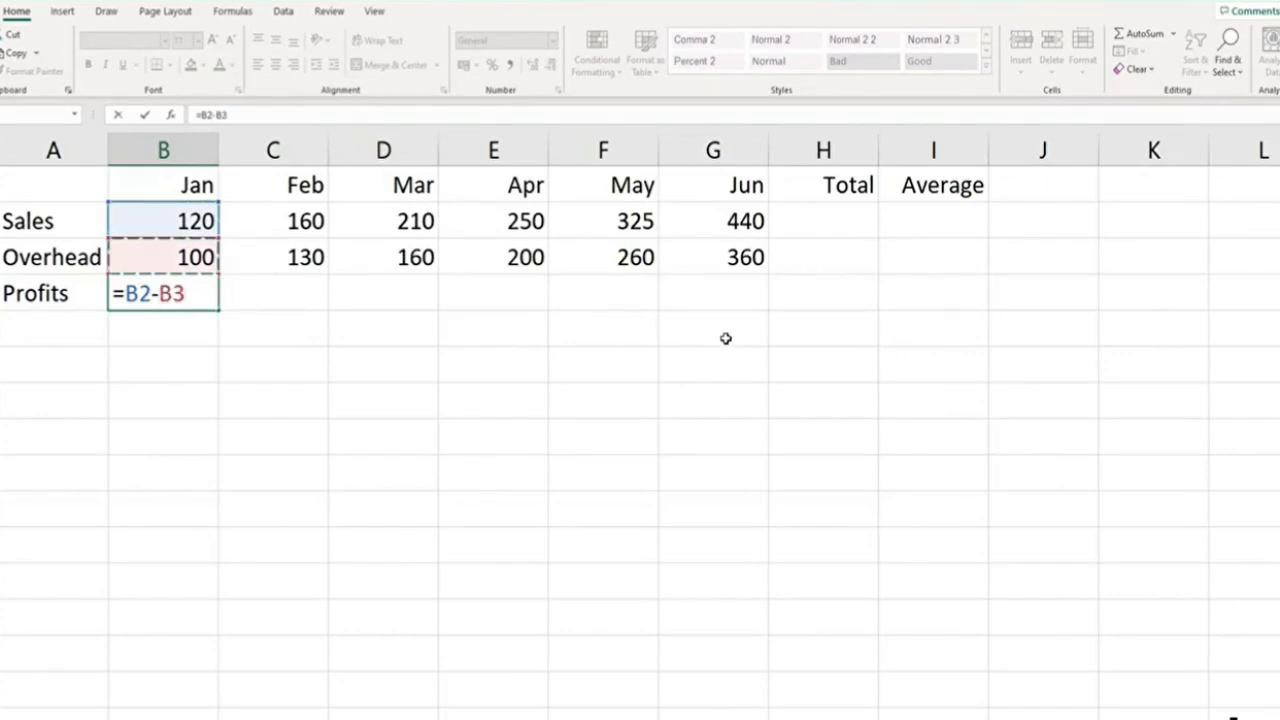
key("Return")
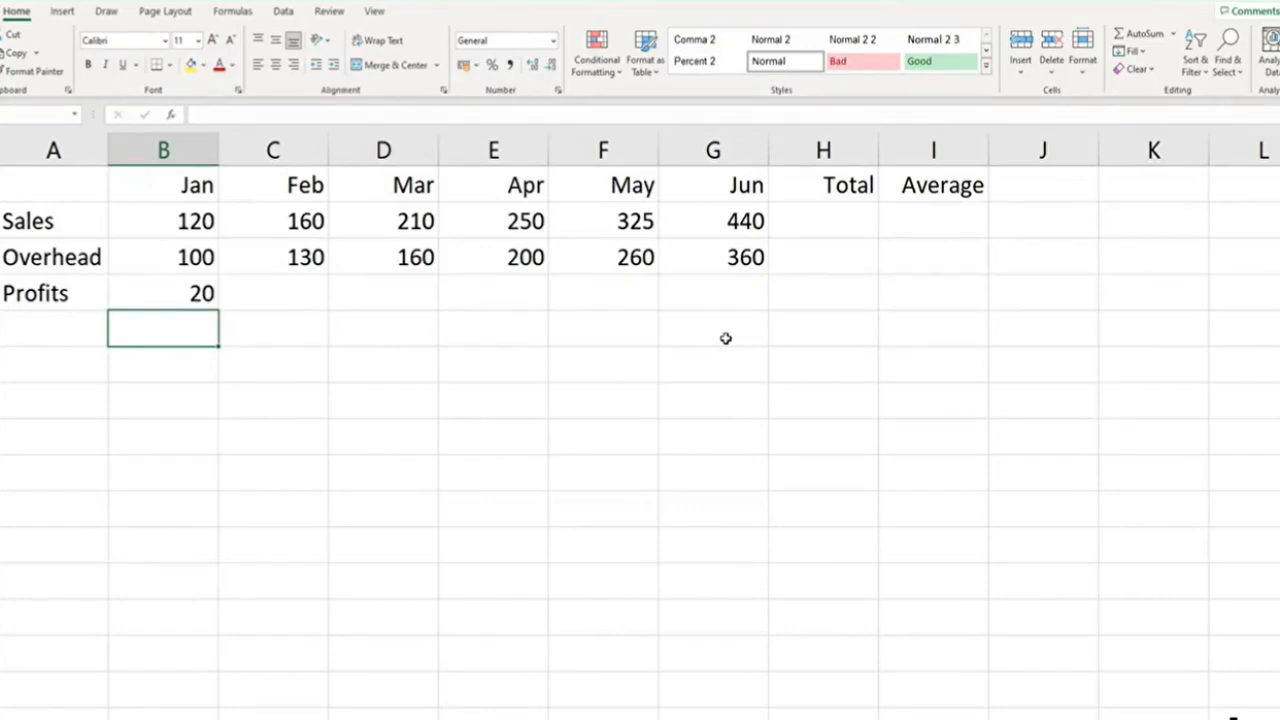
Set the January Overhead to 120 to test the profit formula, and undo the change
left_click(175, 247)
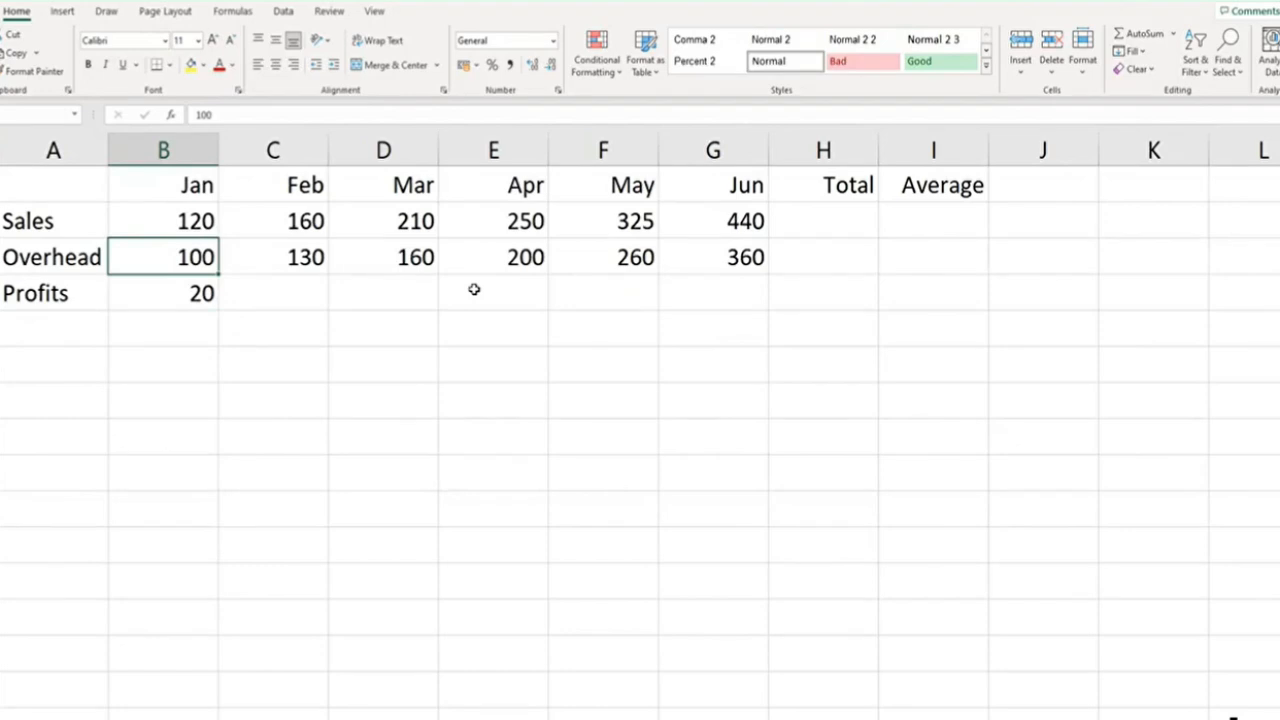
type("120")
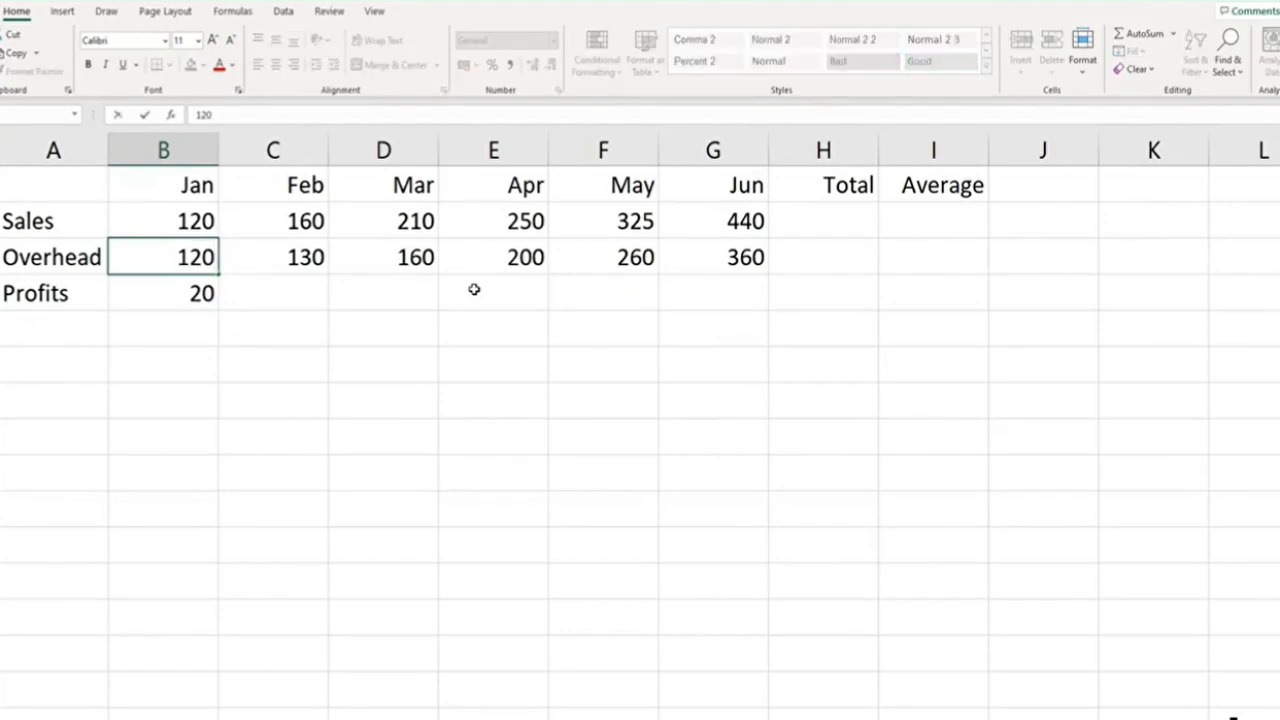
key("Return")
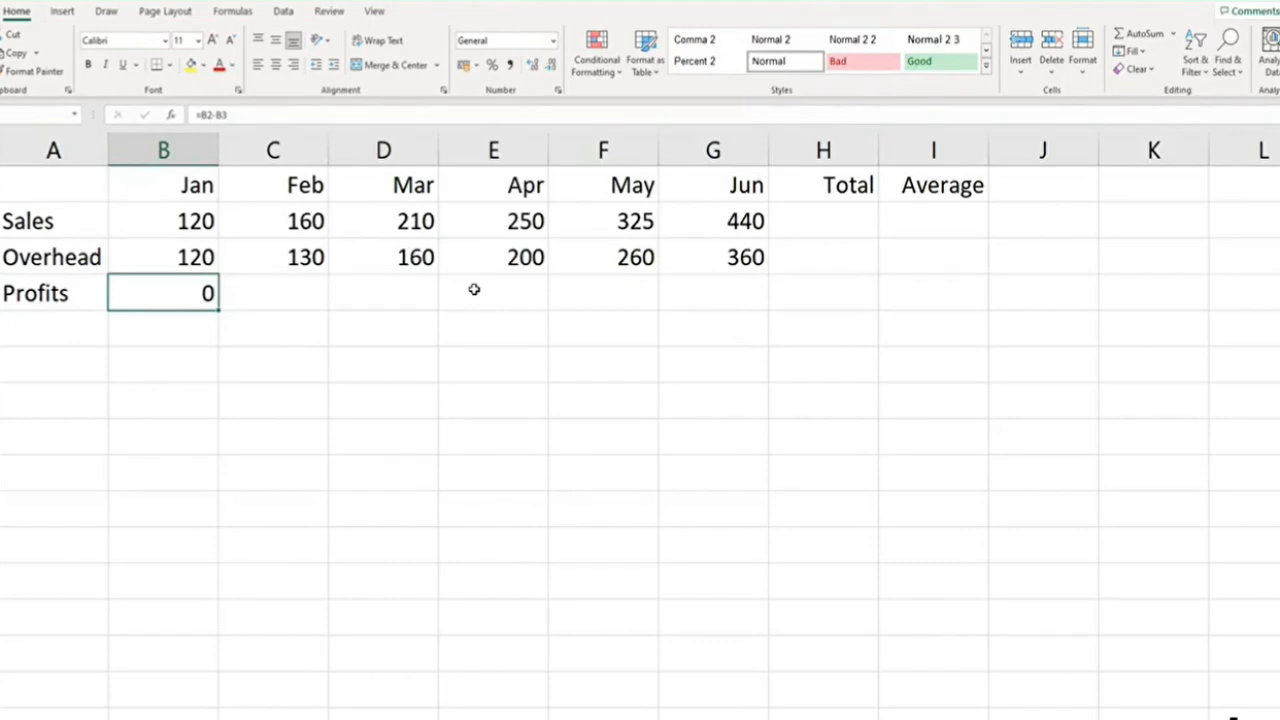
key("ctrl+z")
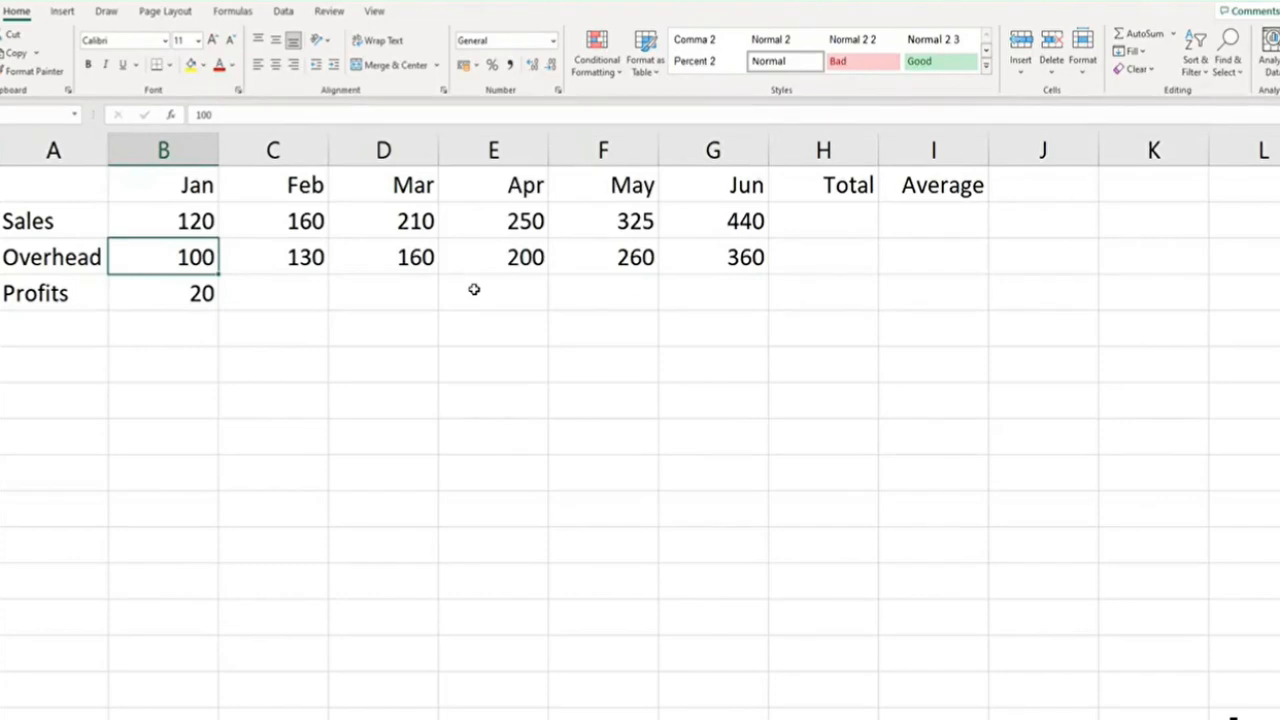
left_click(862, 221)
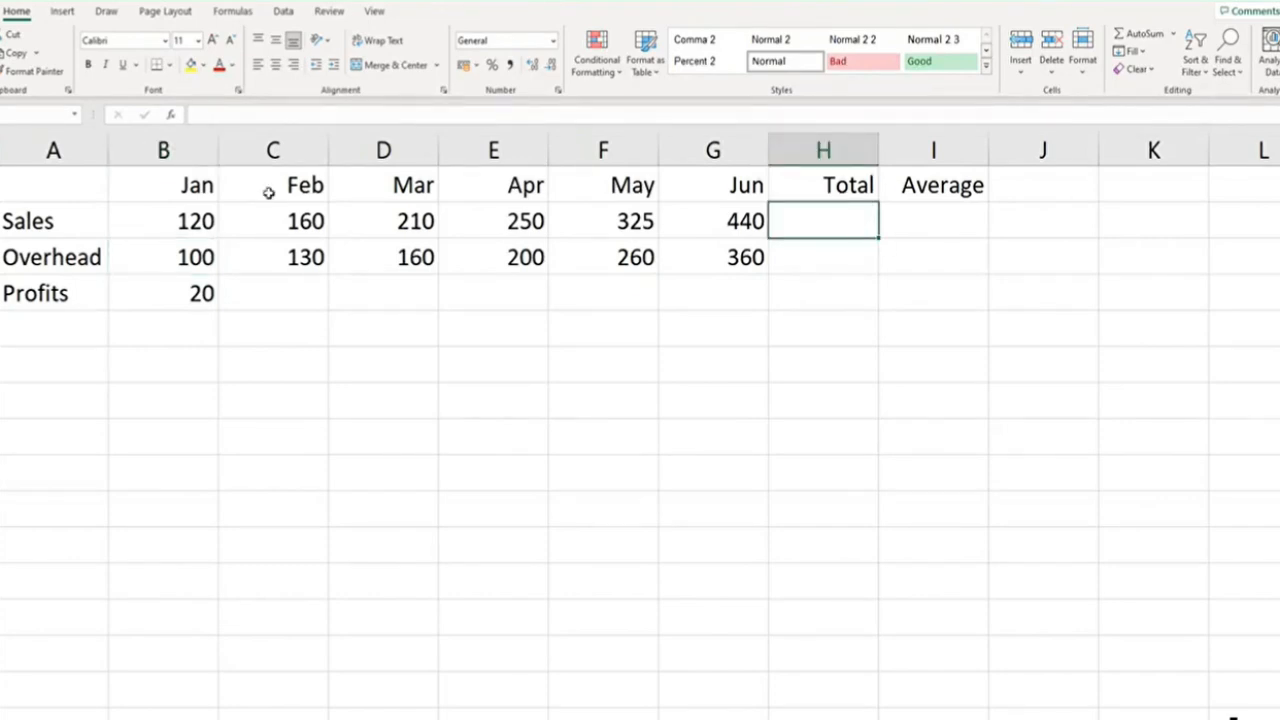
left_click_drag(196, 221, 692, 227)
left_click(857, 219)
type("=b")
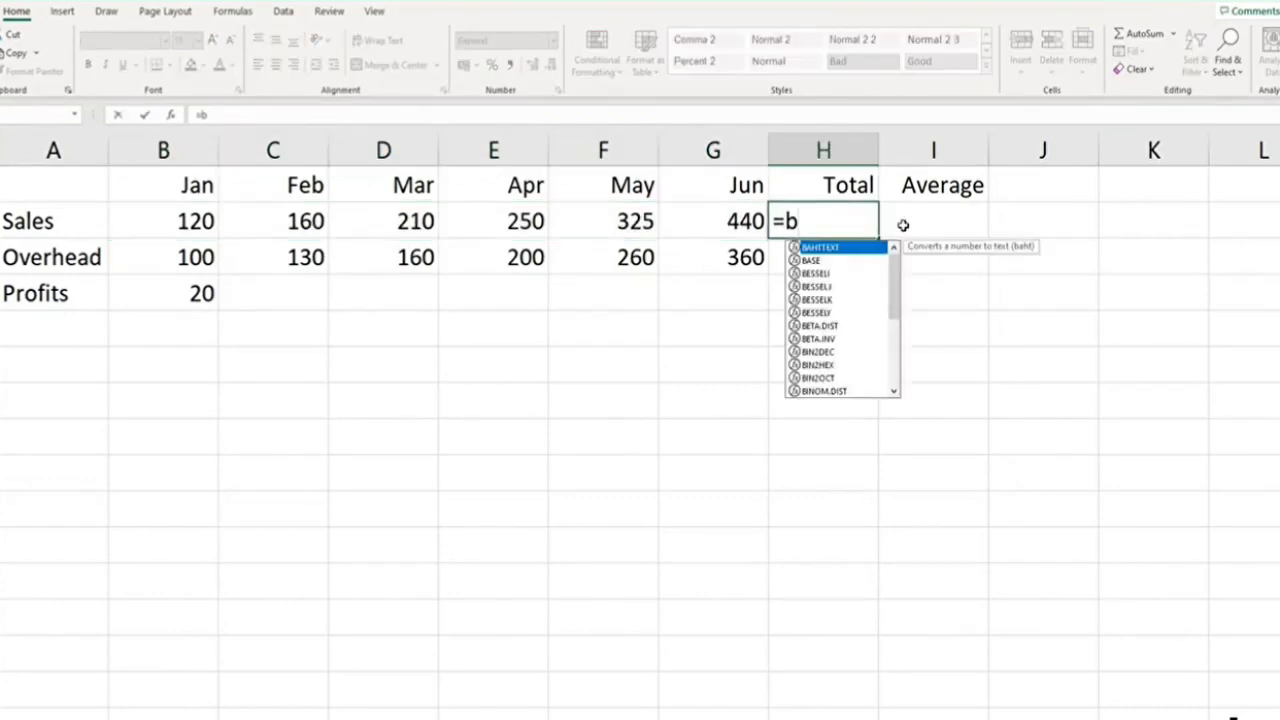
type("2+c")
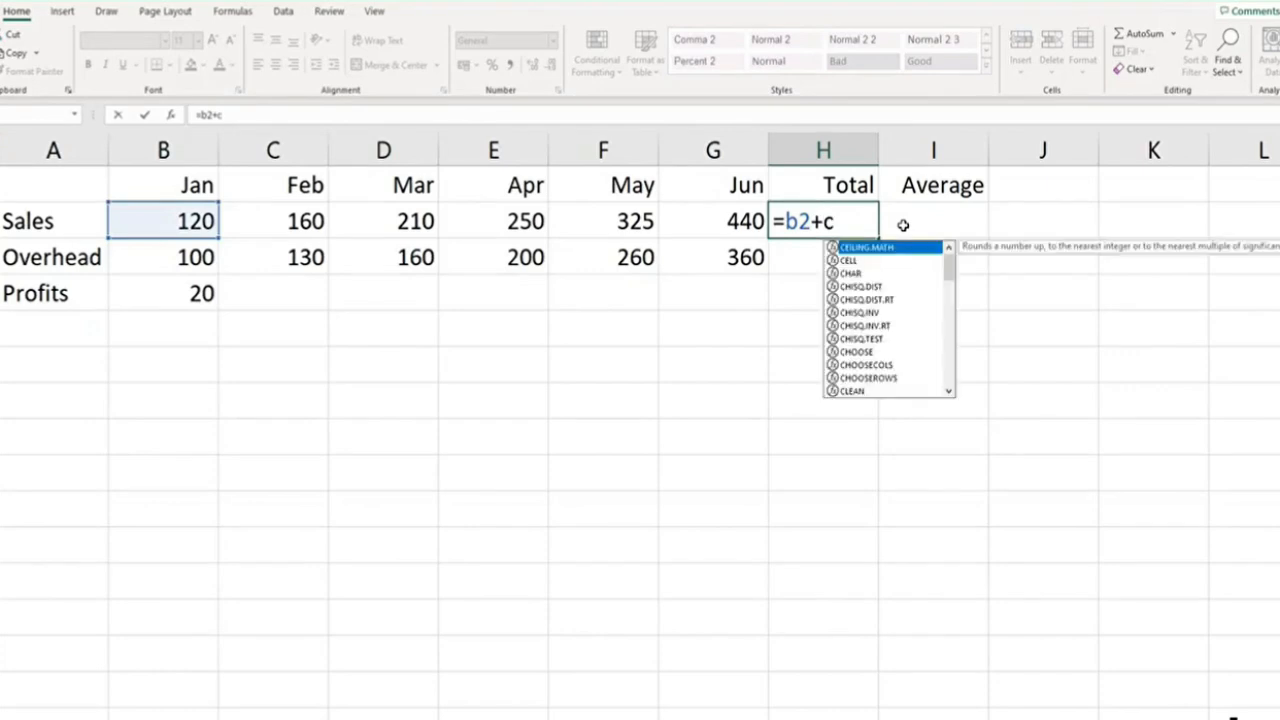
type("2+")
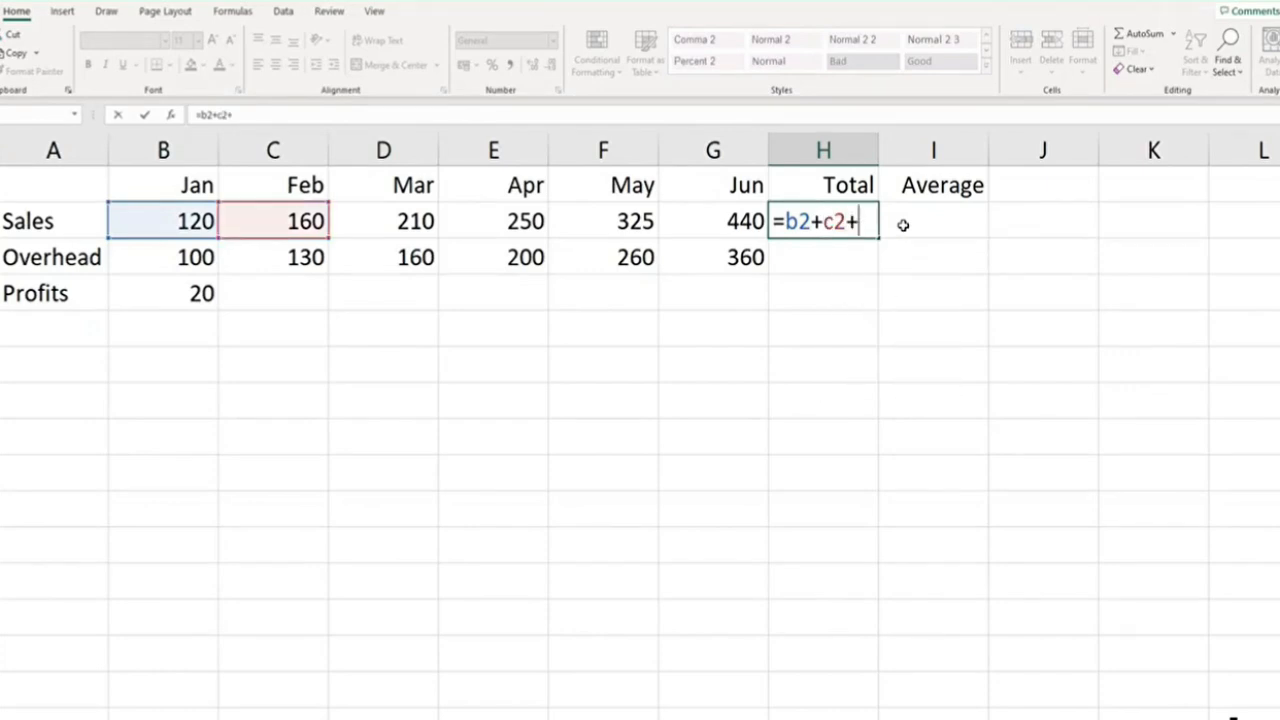
type("d2")
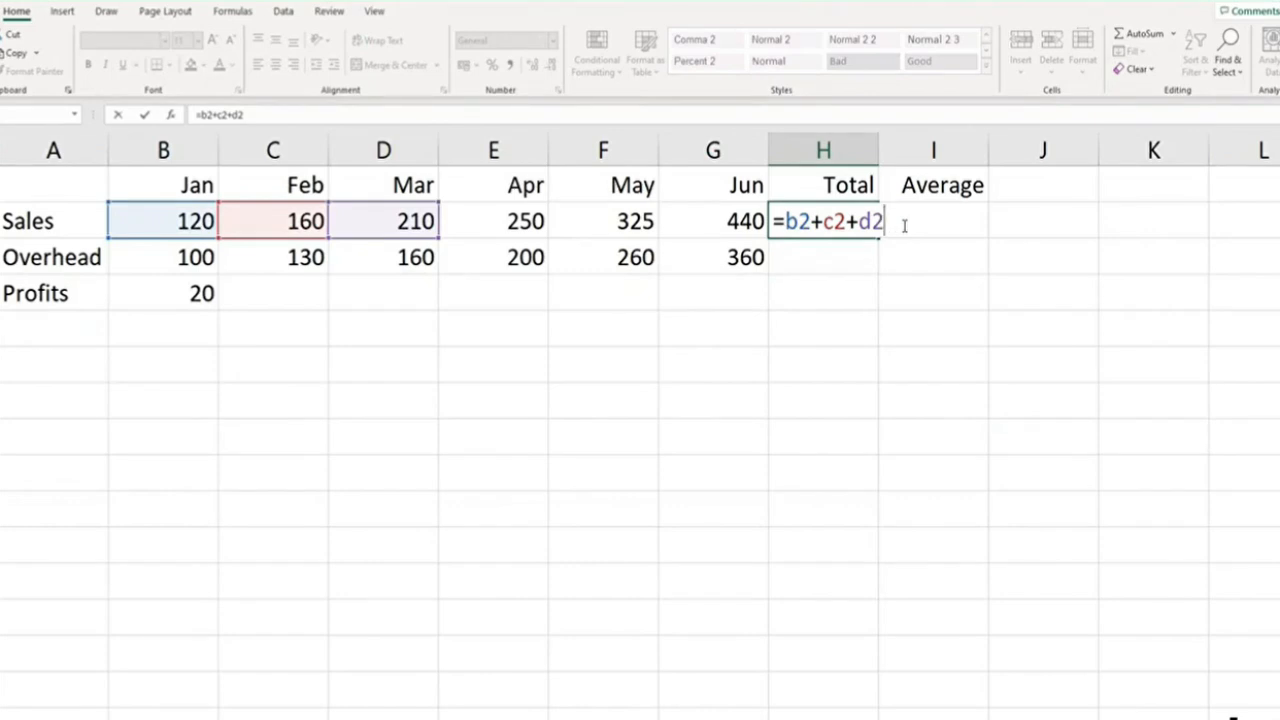
key("Escape")
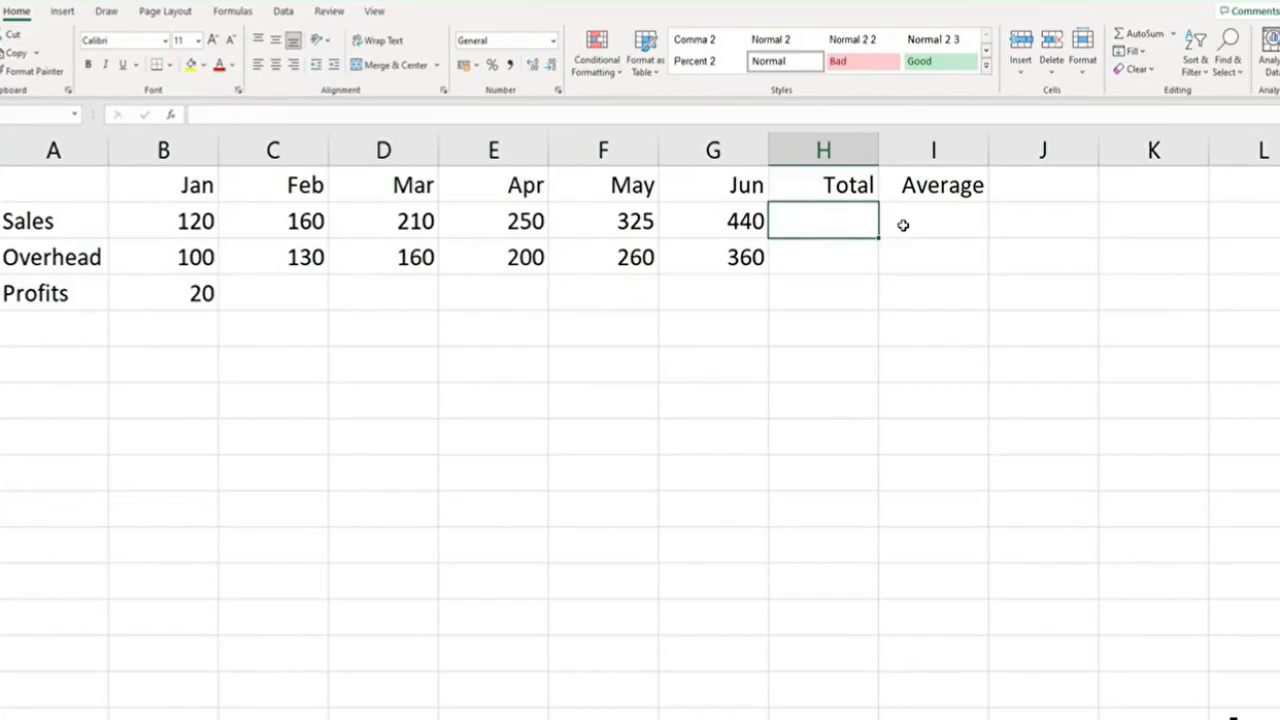
left_click(230, 12)
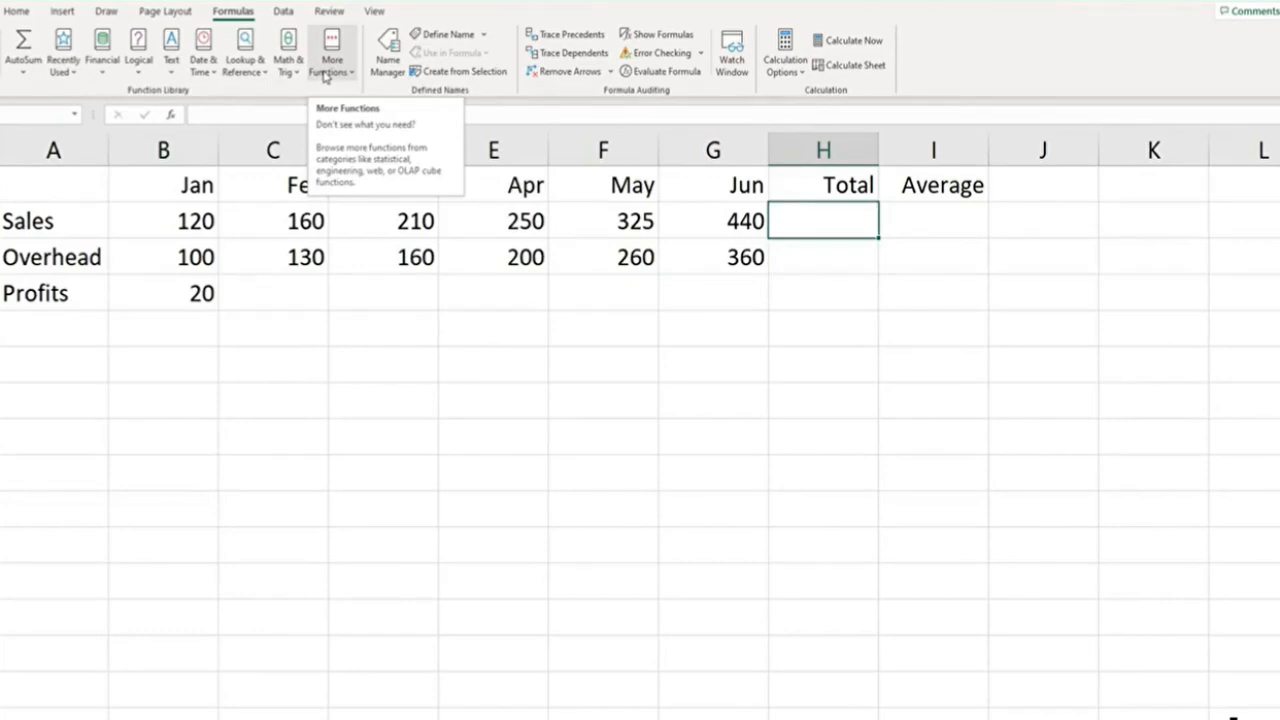
left_click(18, 11)
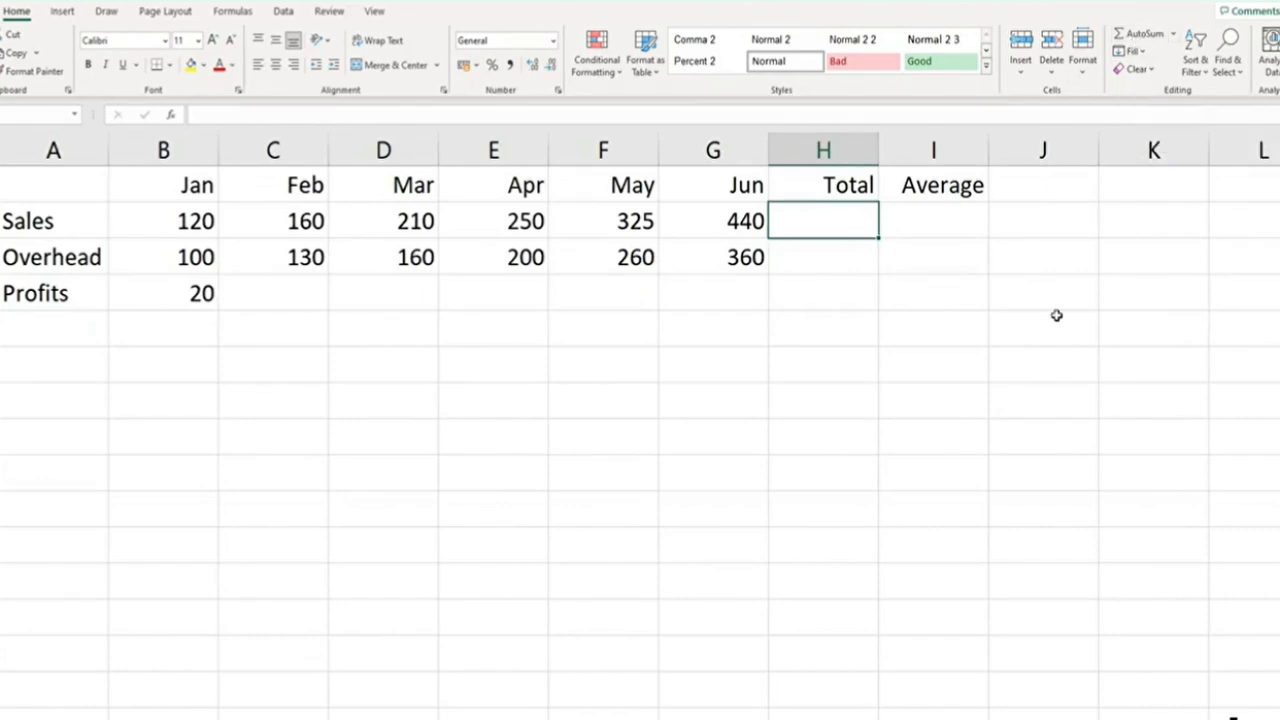
Calculate the Sales total in cell H2 with the SUM function over the January to June range B2:G2
type("=sum")
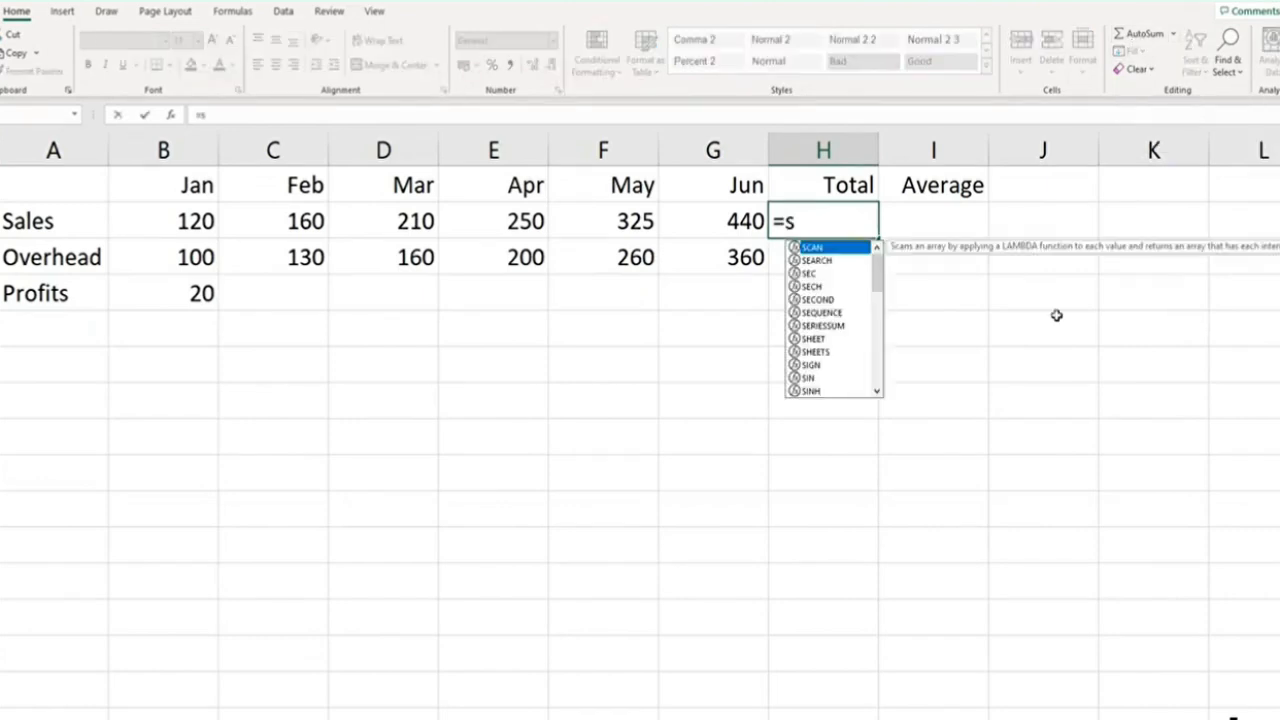
key("BackSpace")
key("BackSpace")
mouse_move(876, 268)
left_mouse_down()
mouse_move(888, 401)
mouse_move(872, 260)
left_mouse_up()
type("u")
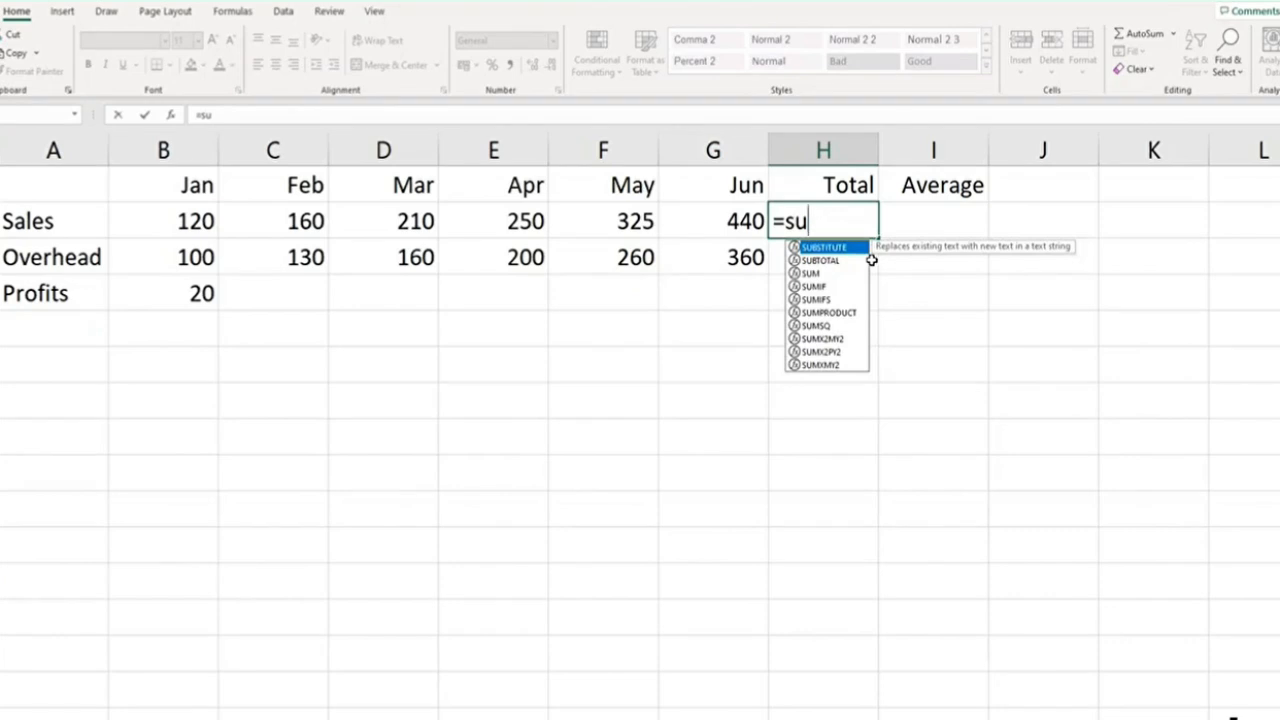
type("m")
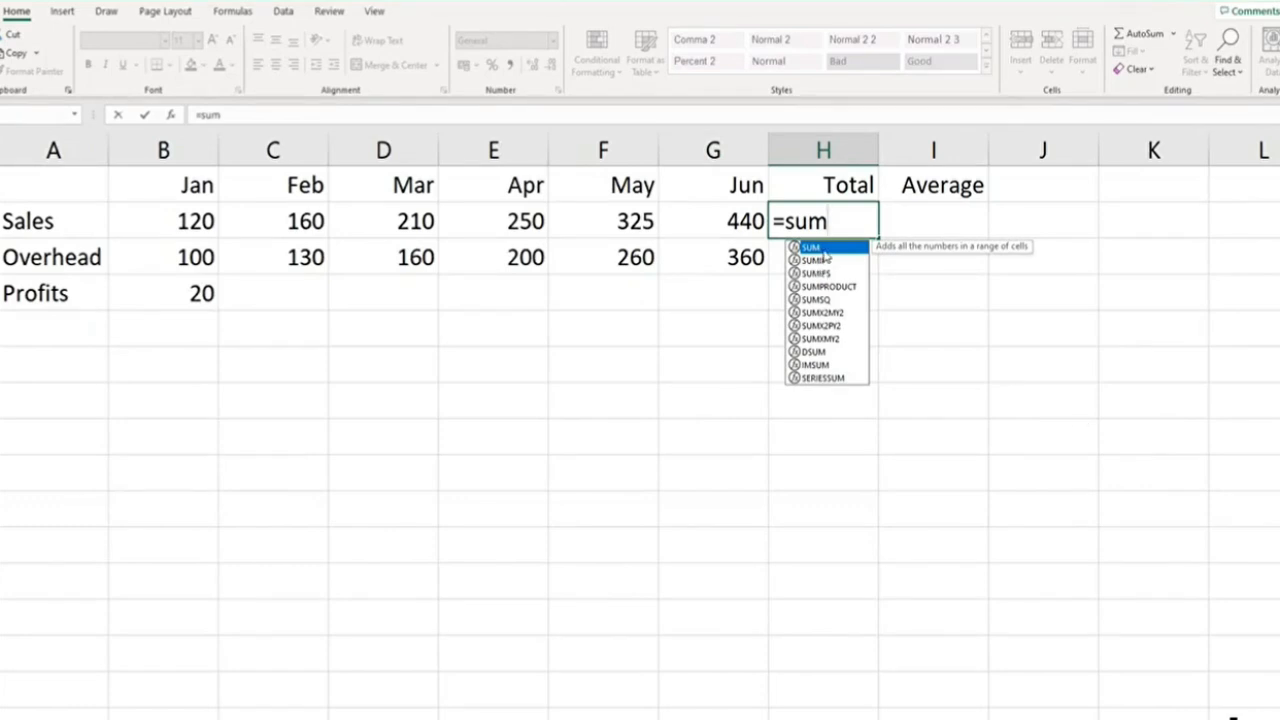
key("Tab")
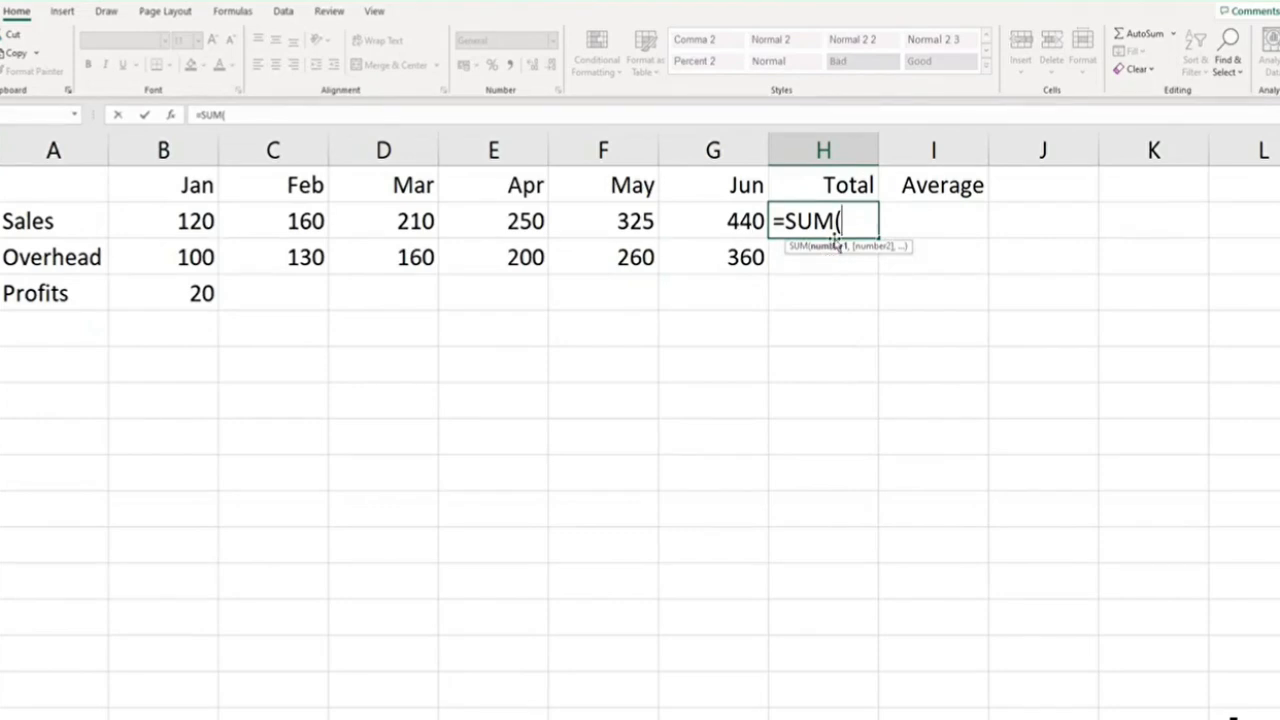
left_click_drag(728, 220, 198, 236)
left_click(271, 329)
left_click(703, 288)
left_click(722, 230)
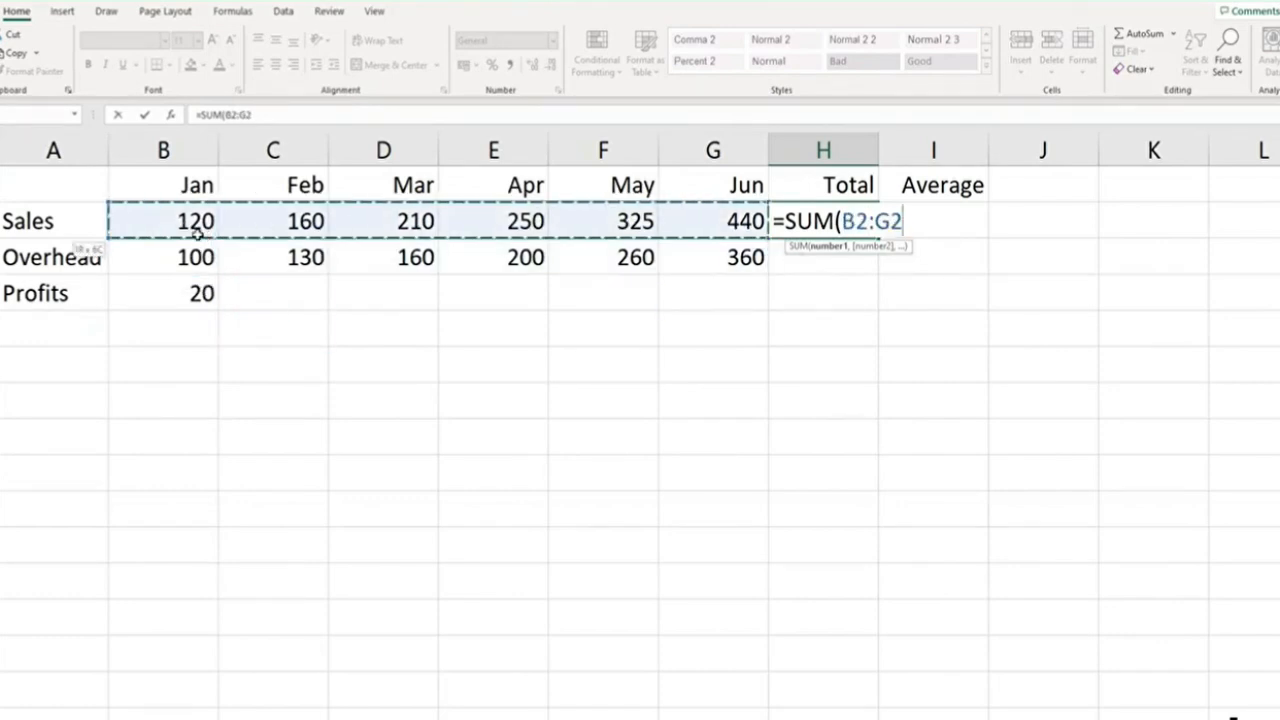
key("Return")
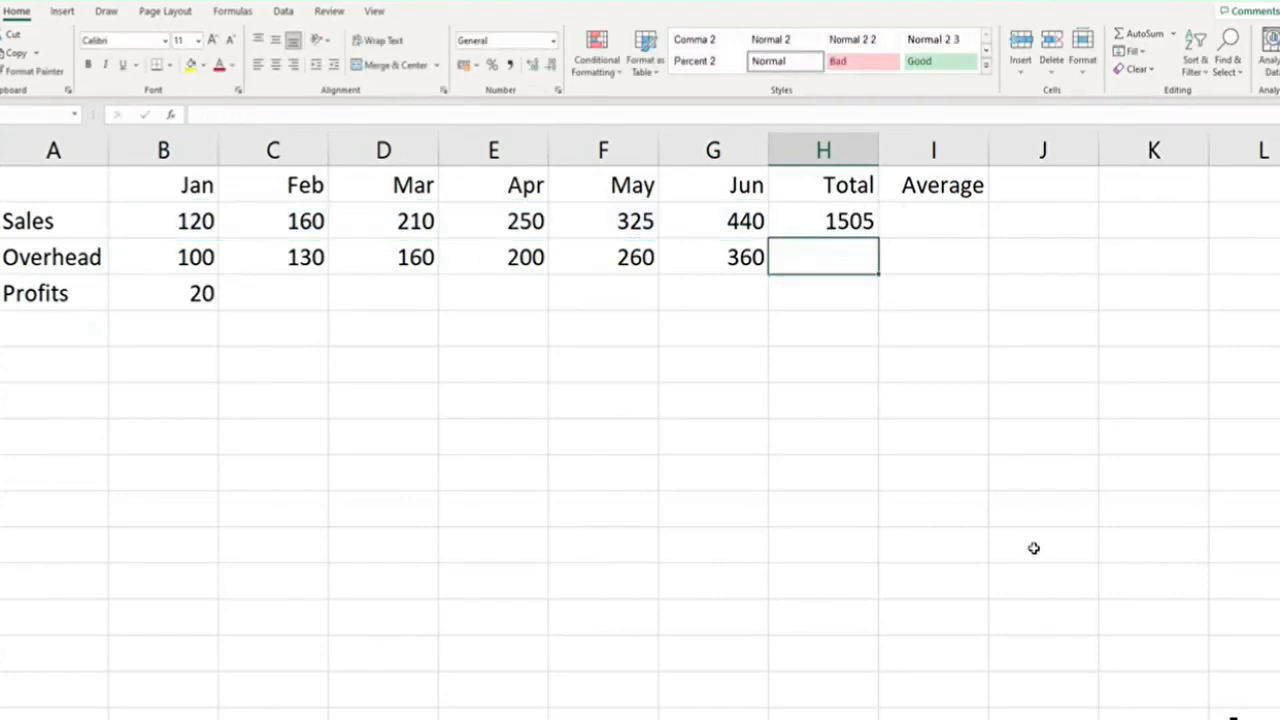
Calculate the average Sales in cell I2 by dividing the Sales total by six with =H2/6
left_click(937, 232)
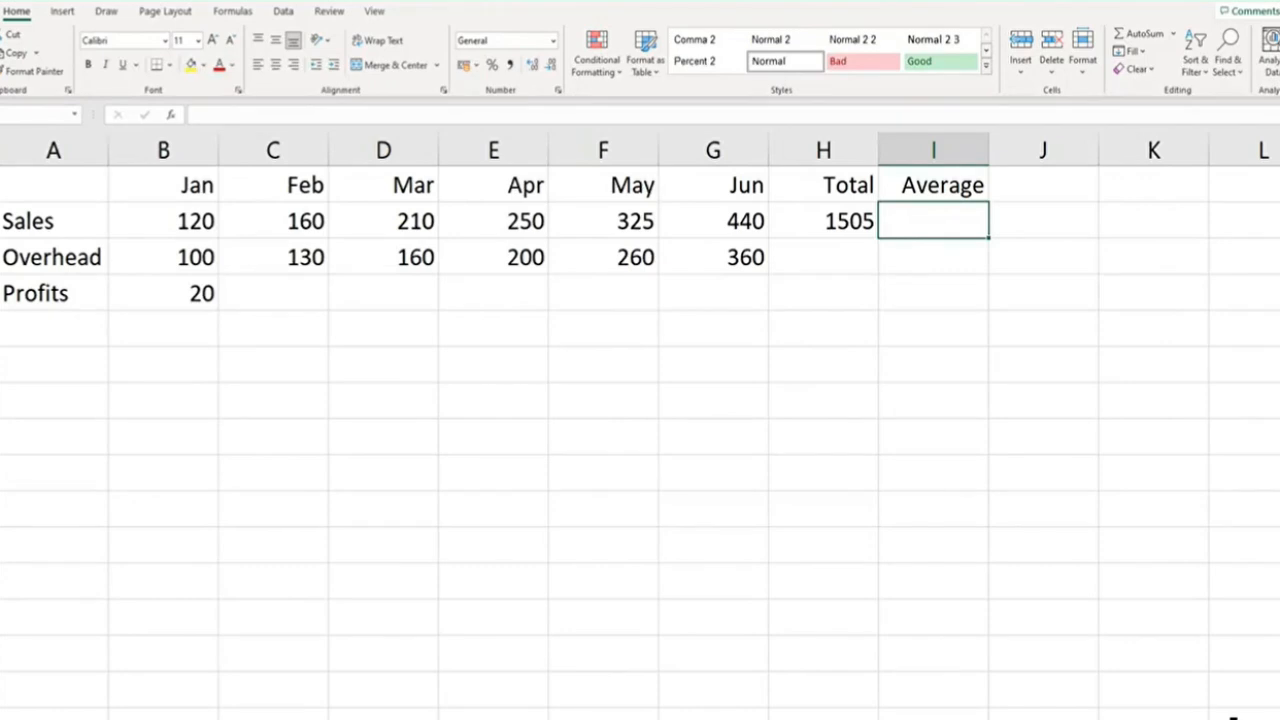
type("=")
key("Left")
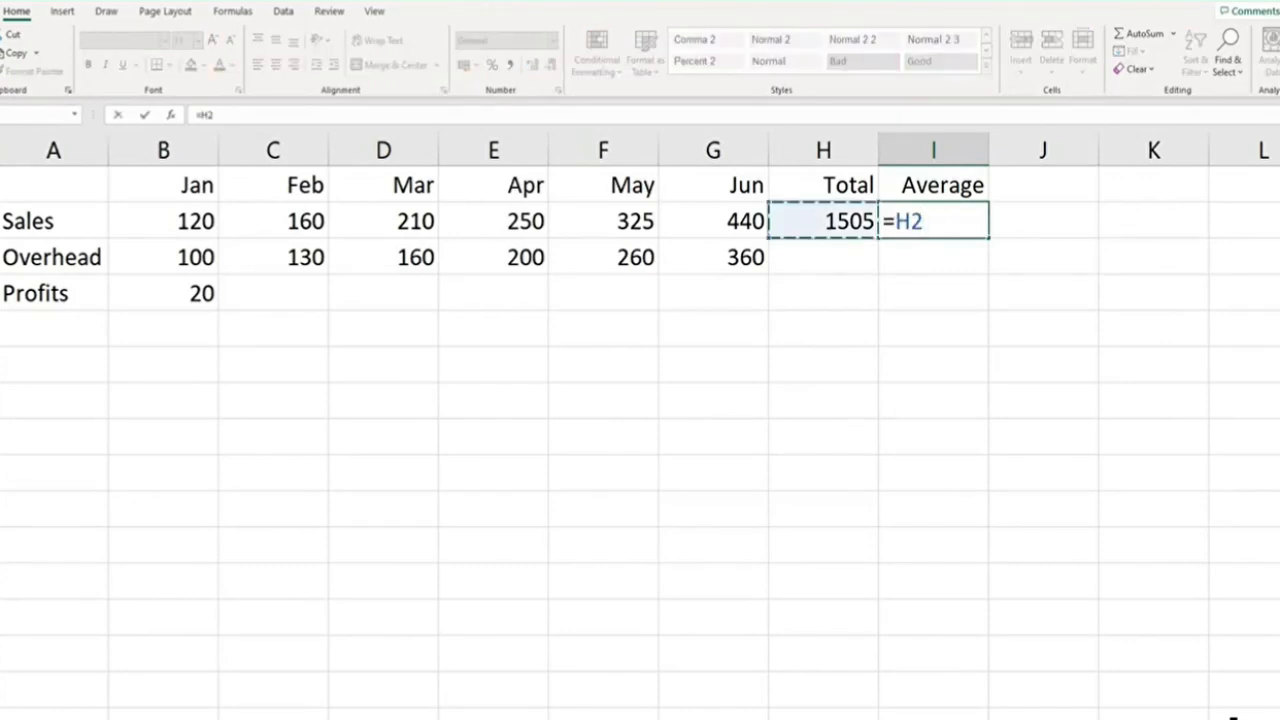
type("/6")
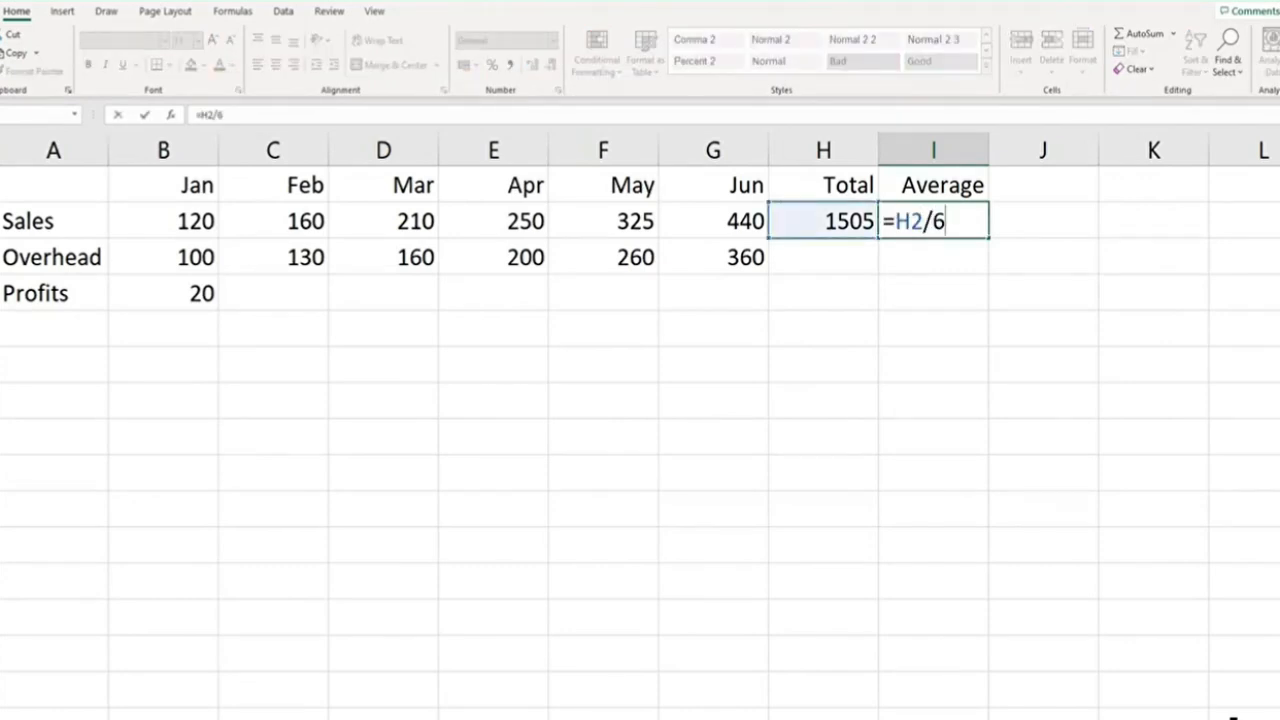
key("Return")
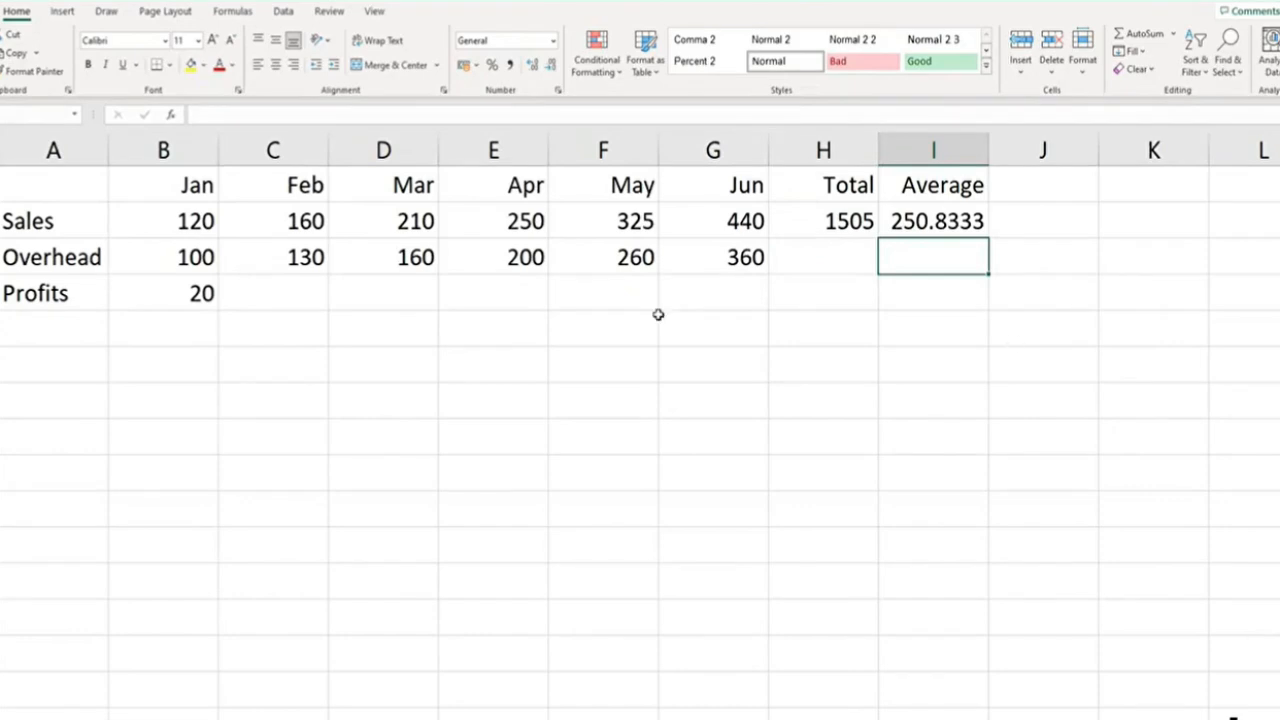
Check the average, count and sum of the January to June Sales values in the status bar statistics
left_click_drag(193, 222, 777, 246)
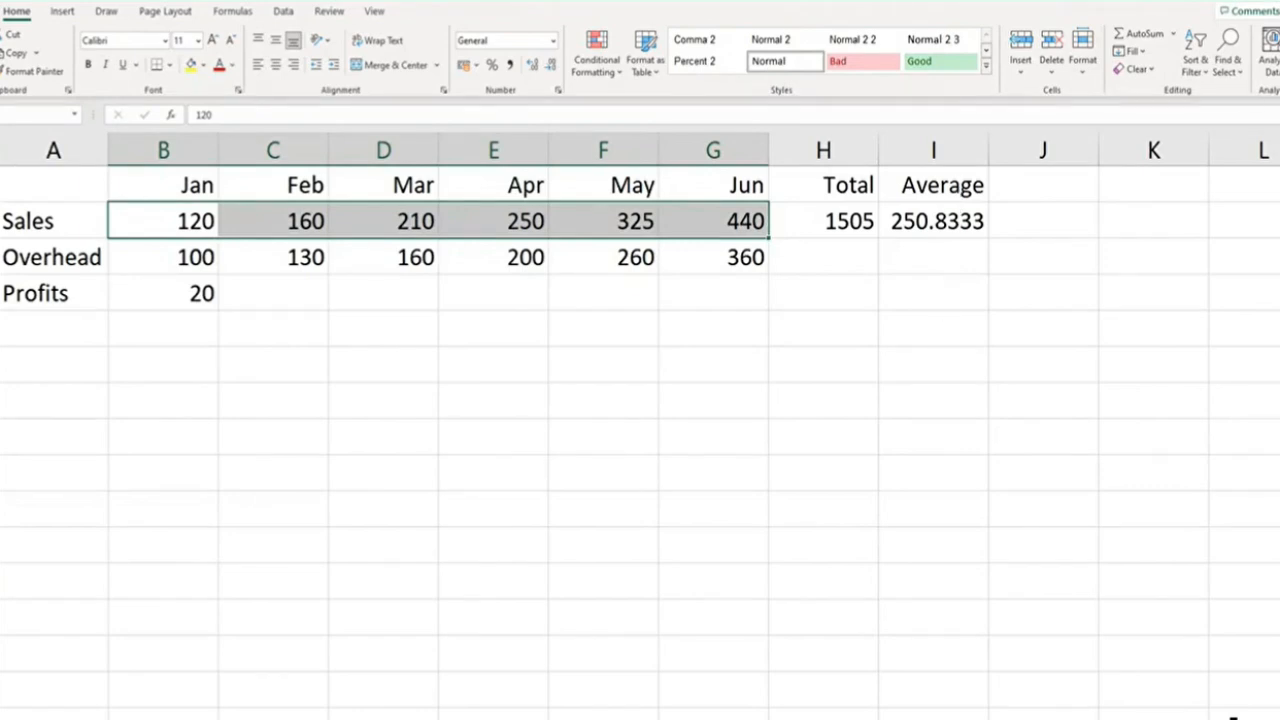
right_click(720, 718)
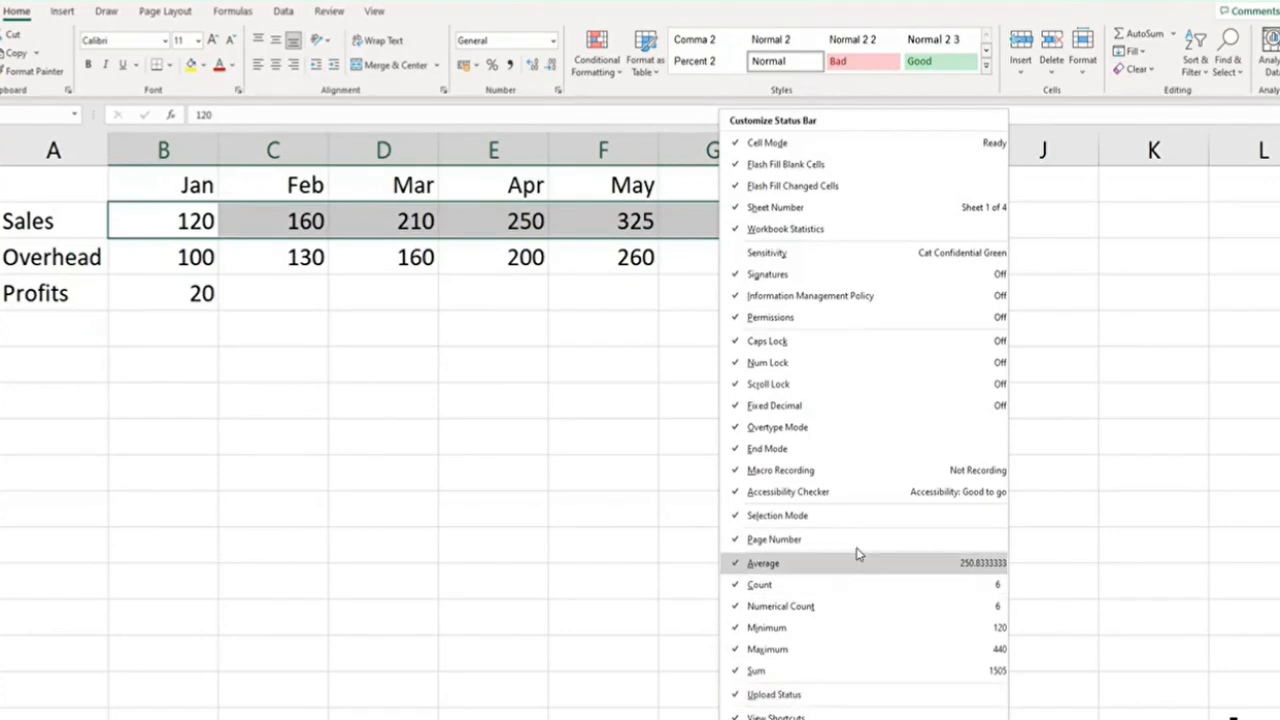
left_click(1156, 547)
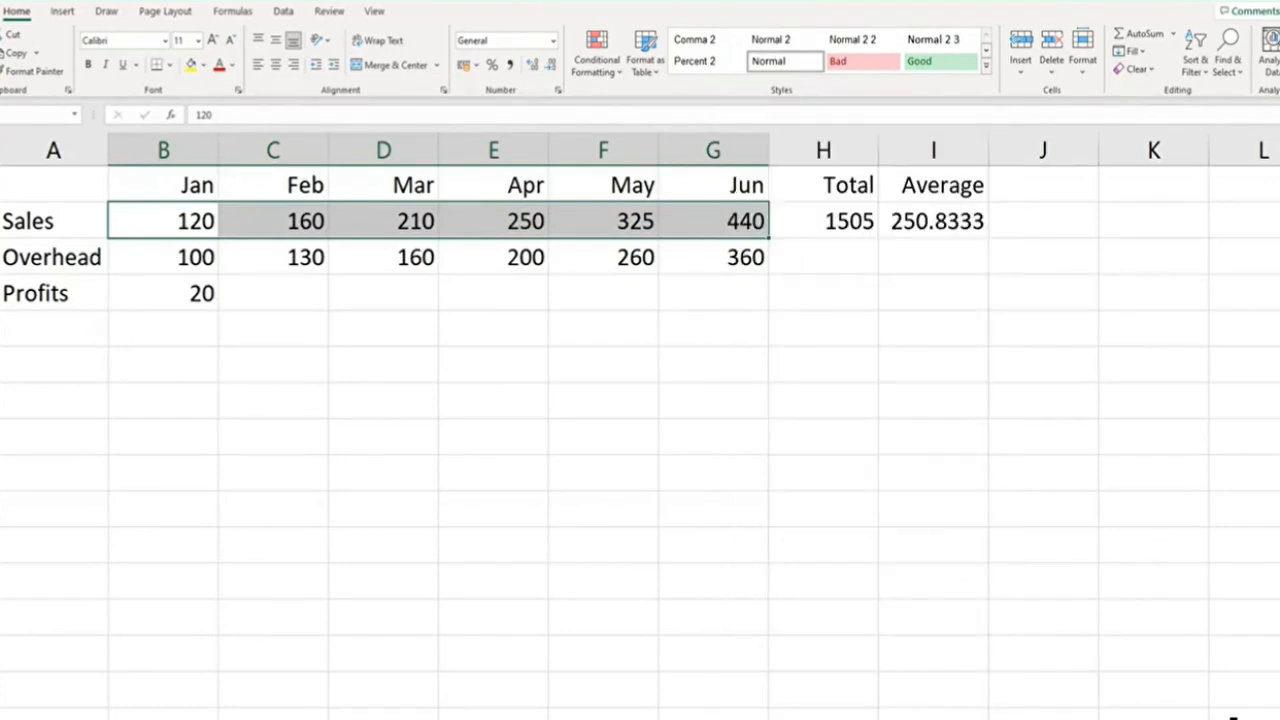
Review the formulas behind the January Profits, Sales Total and Sales Average cells
left_click(190, 292)
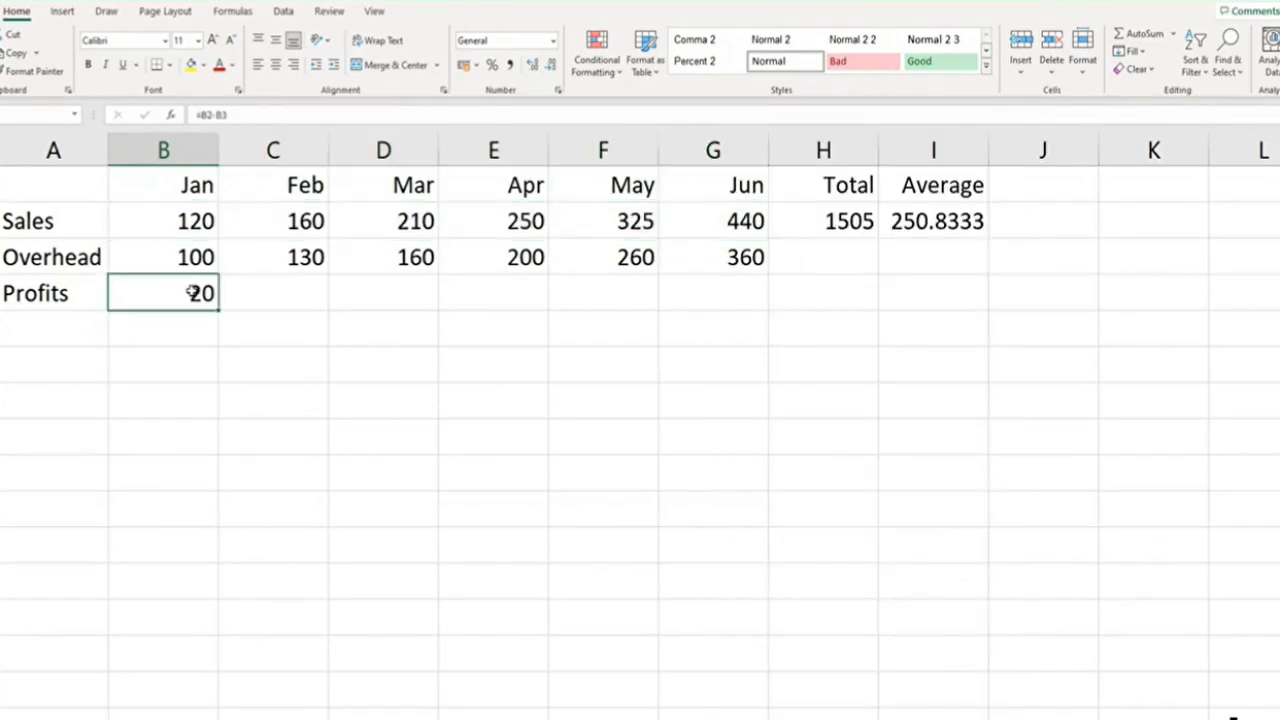
left_click(850, 222)
left_click(916, 223)
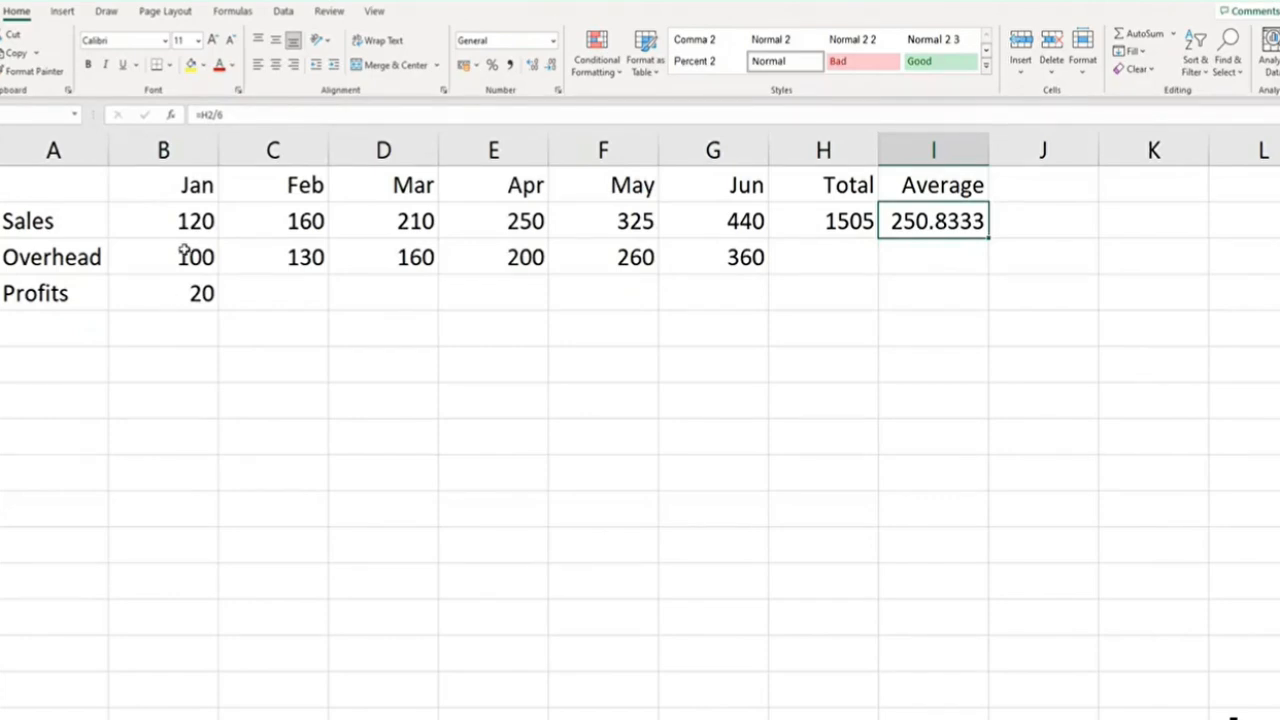
left_click(383, 399)
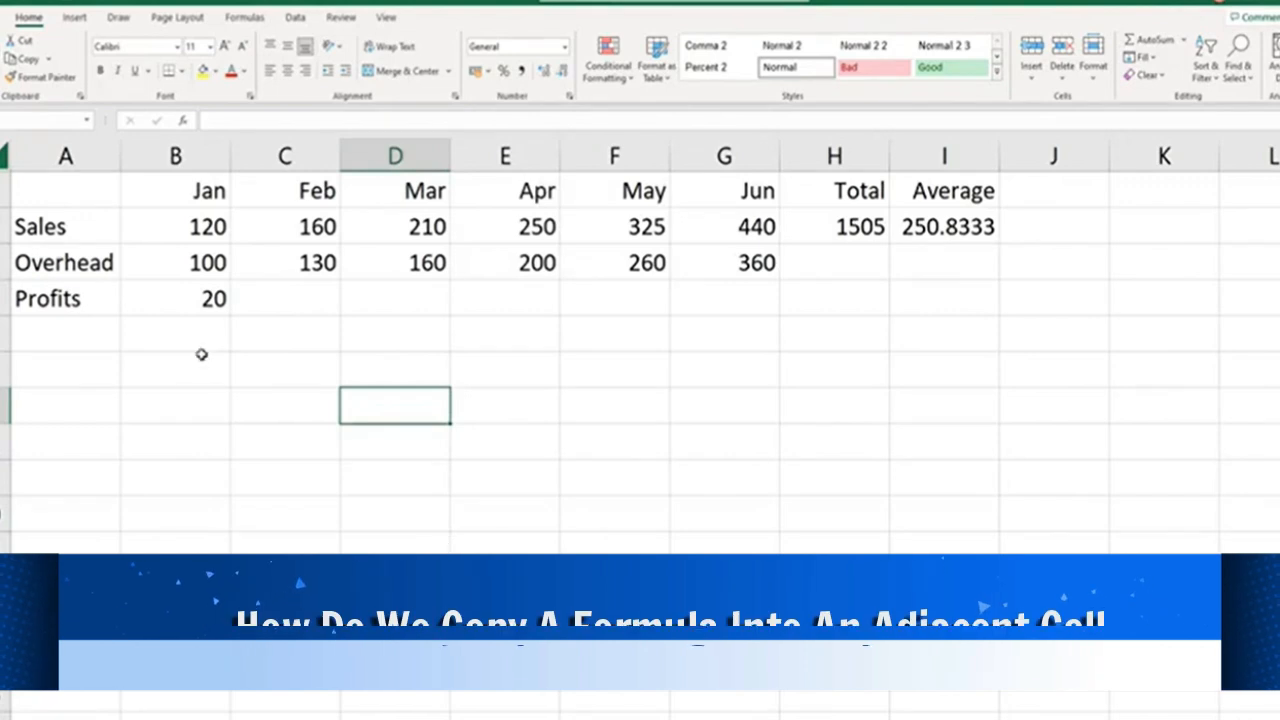
left_click(197, 312)
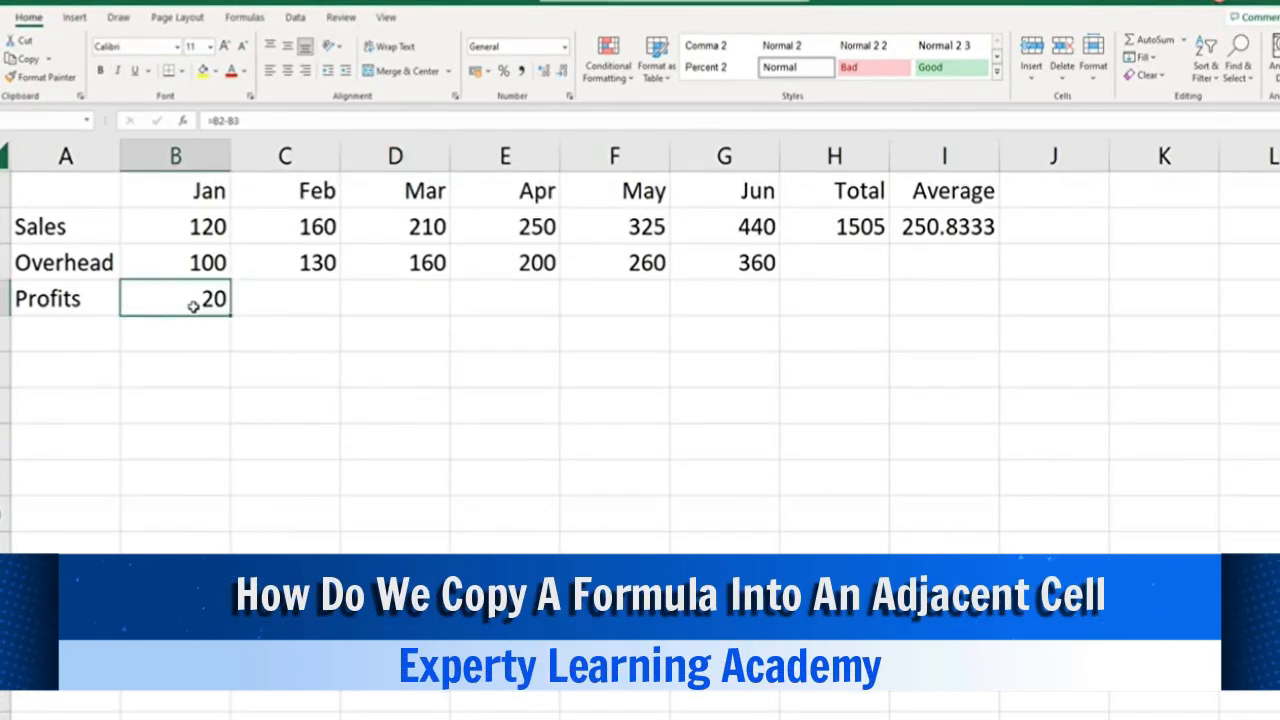
left_click(887, 224)
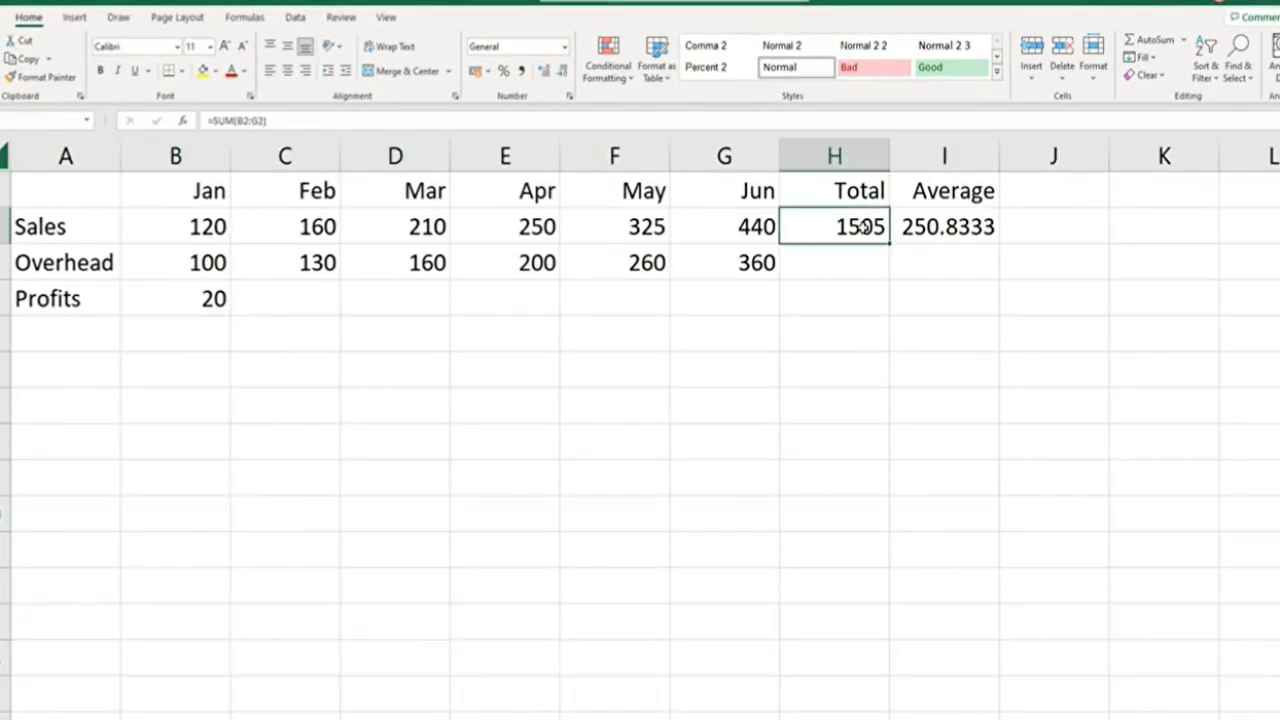
left_click(958, 228)
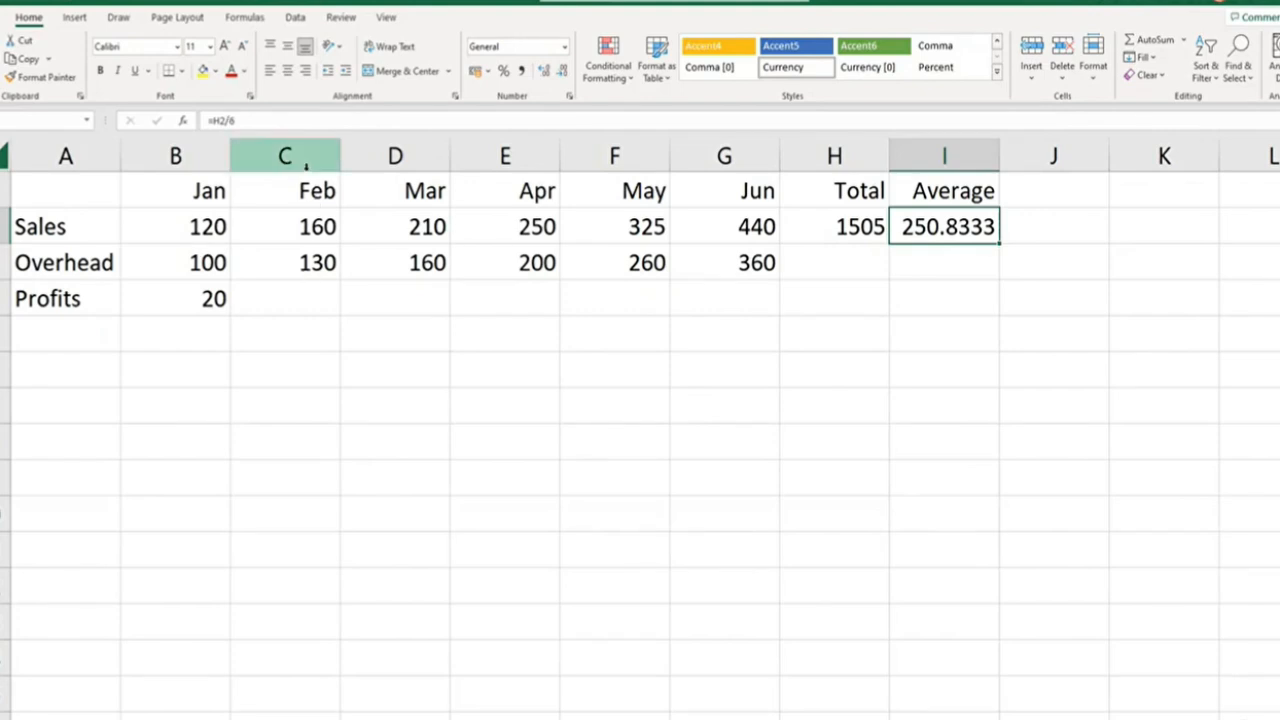
left_click(300, 298)
left_click(418, 288)
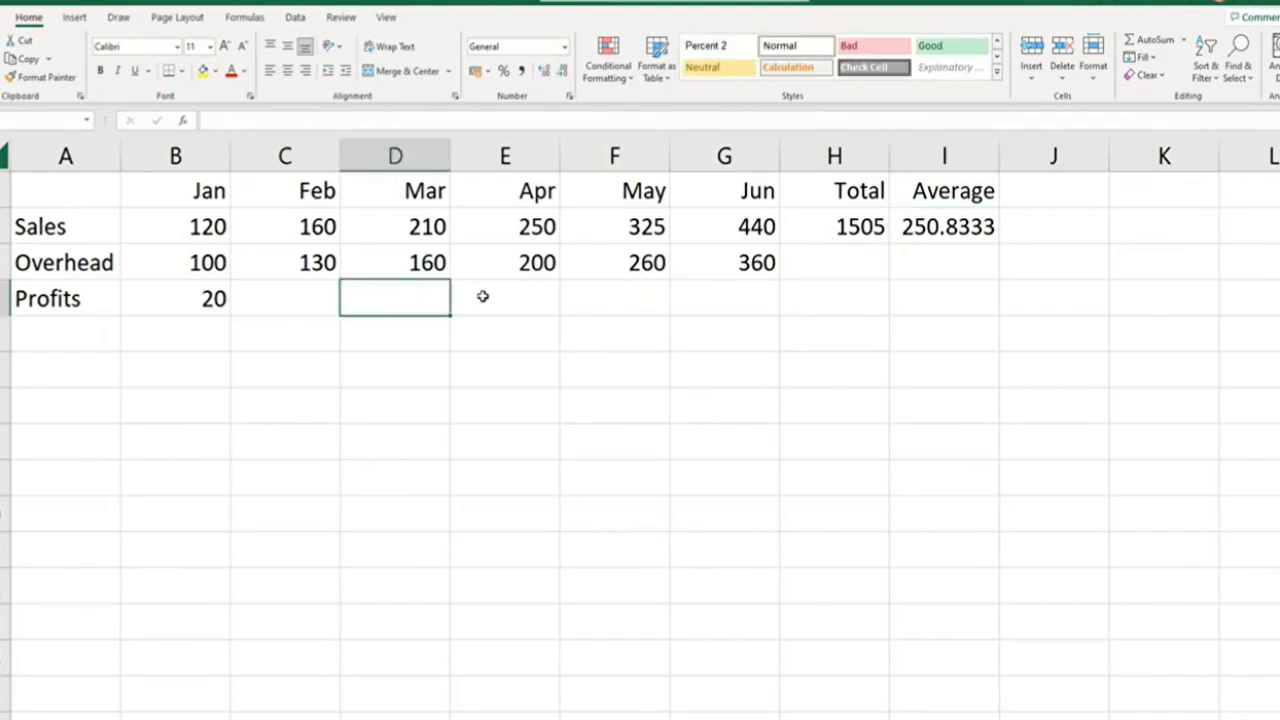
left_click(482, 296)
left_click(649, 300)
left_click(710, 302)
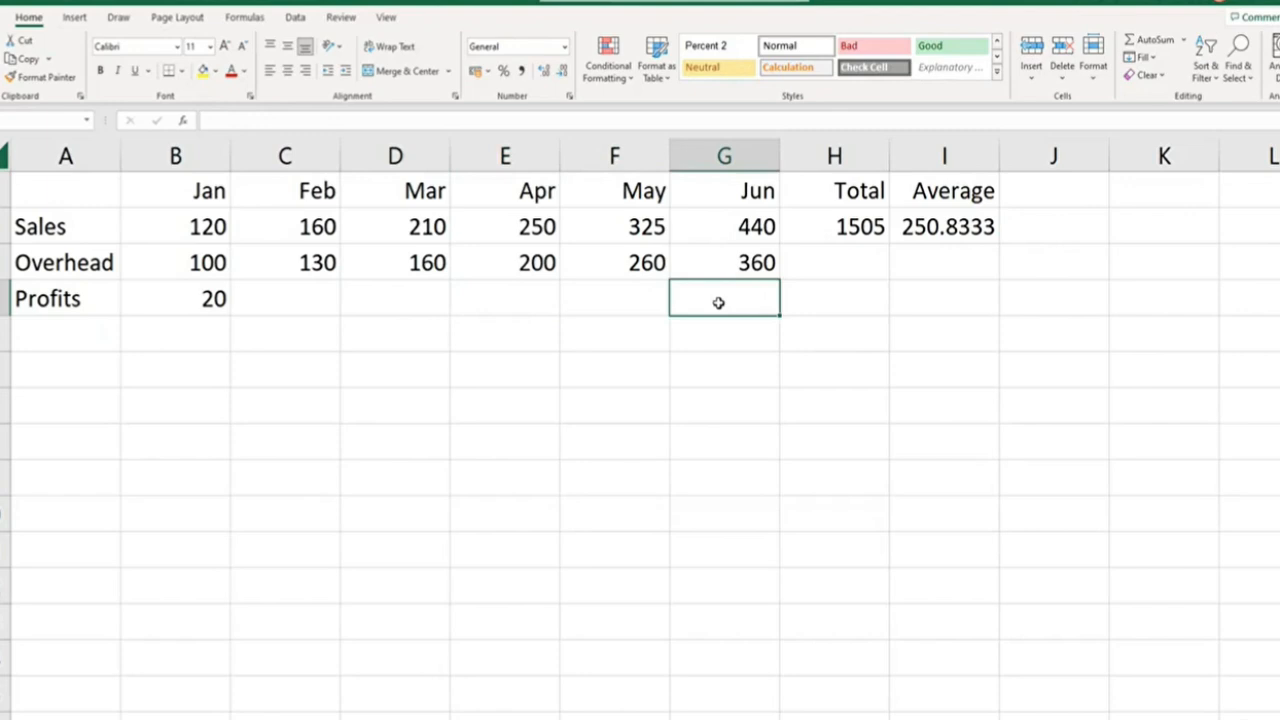
left_click(860, 251)
left_click(851, 297)
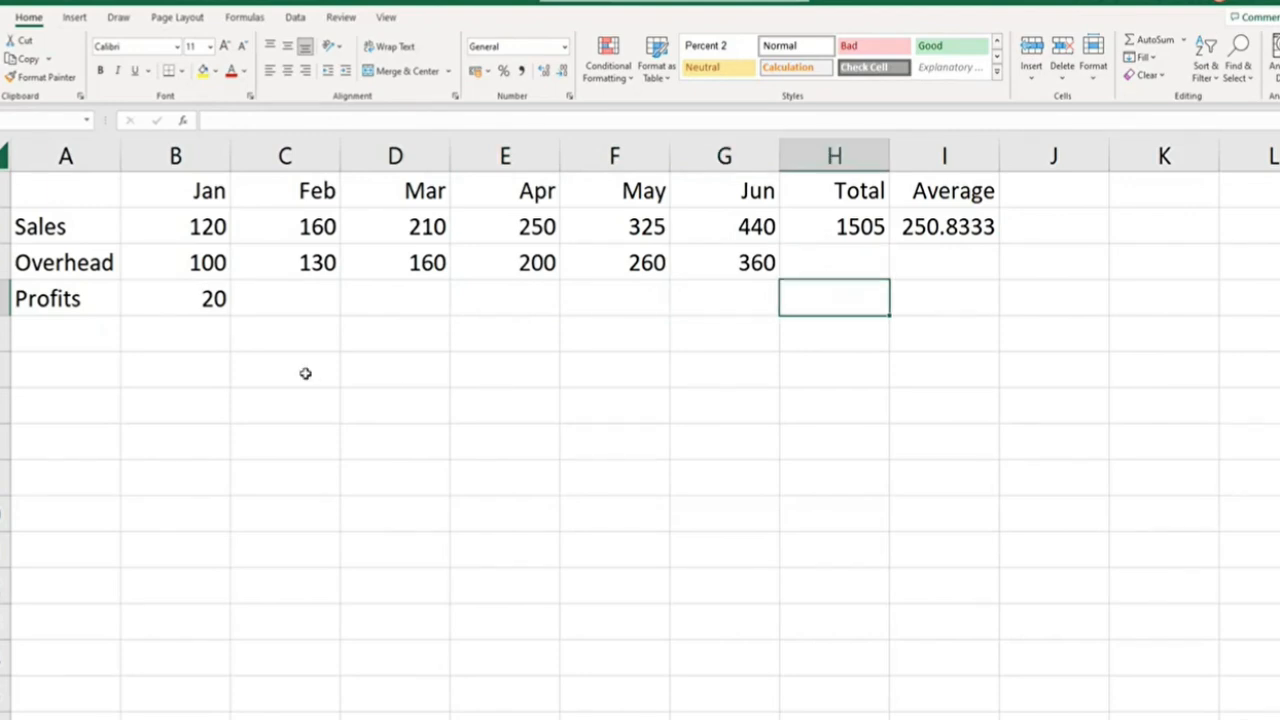
left_click(316, 295)
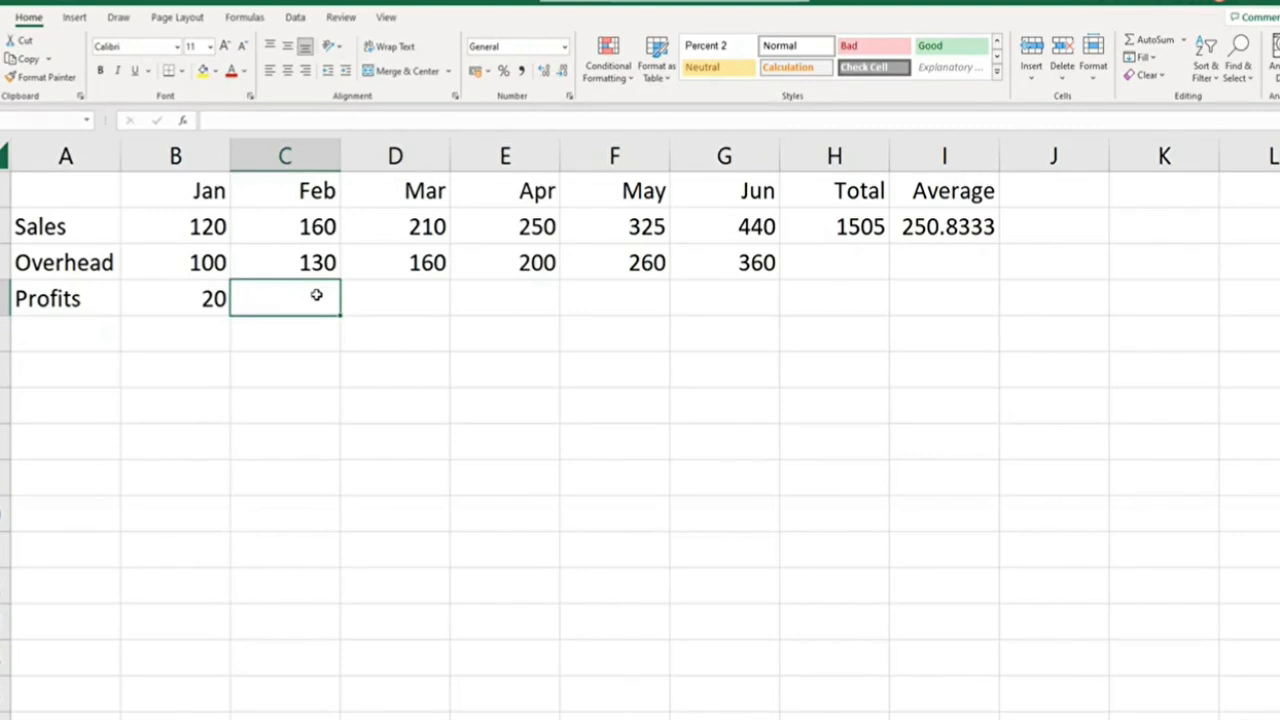
Inspect which cells the January Profits and Sales Total formulas reference, leaving both formulas unedited
left_click(190, 298)
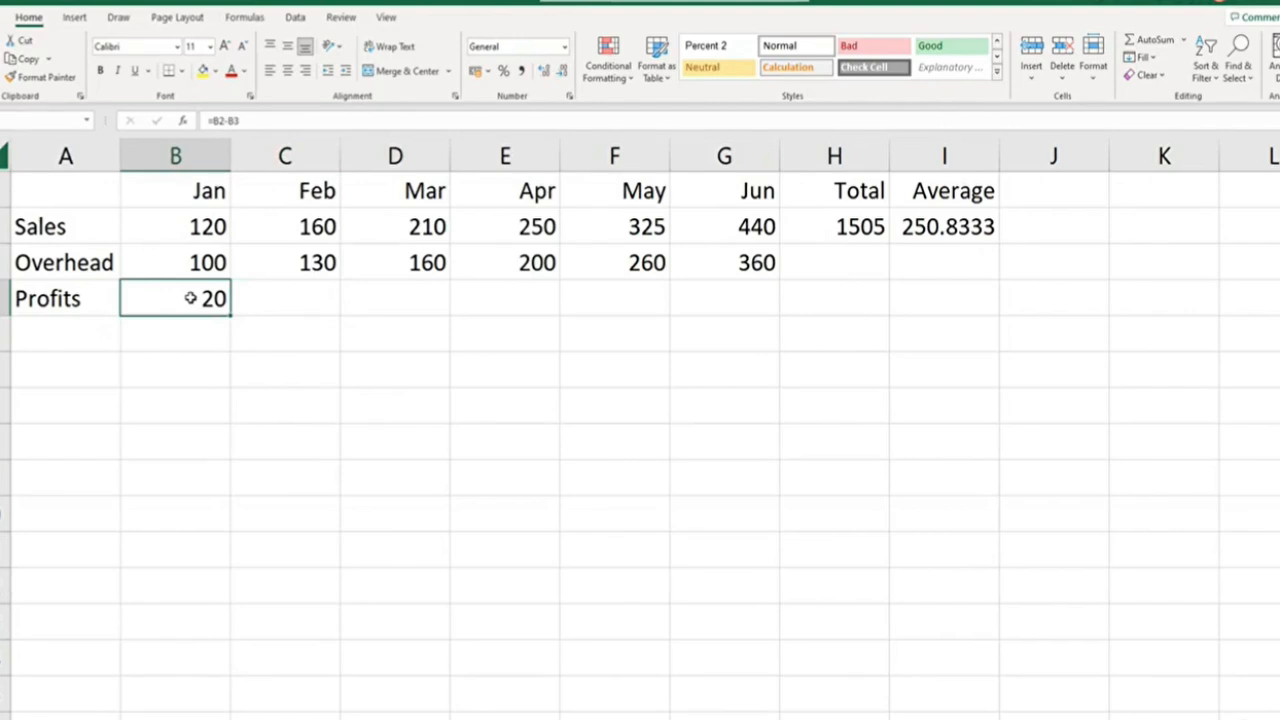
double_click(185, 298)
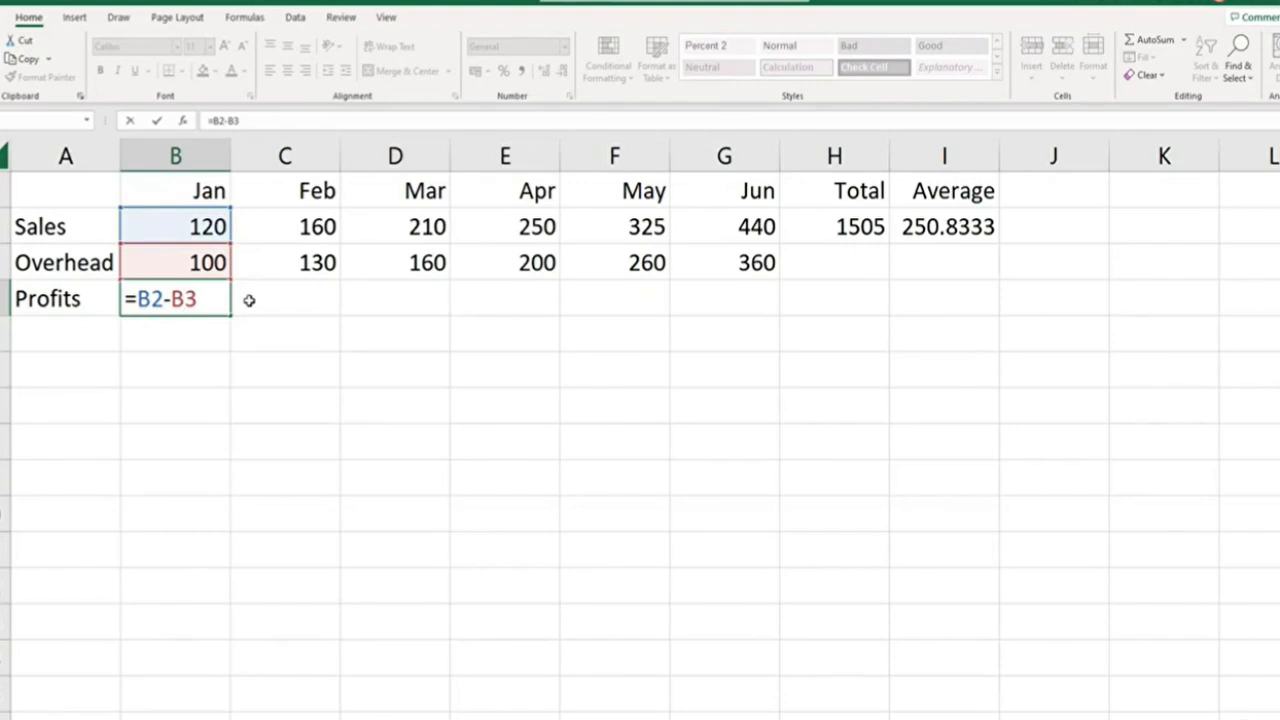
key("ctrl+Return")
left_click(283, 300)
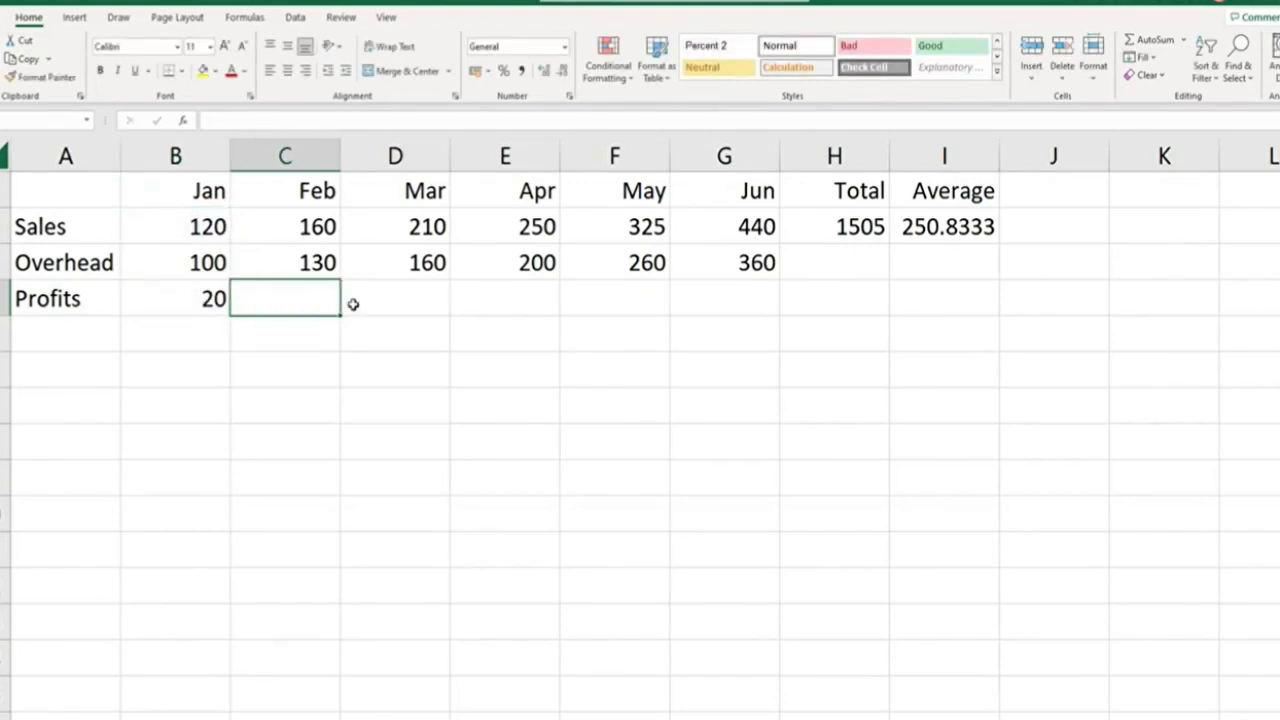
left_click(402, 302)
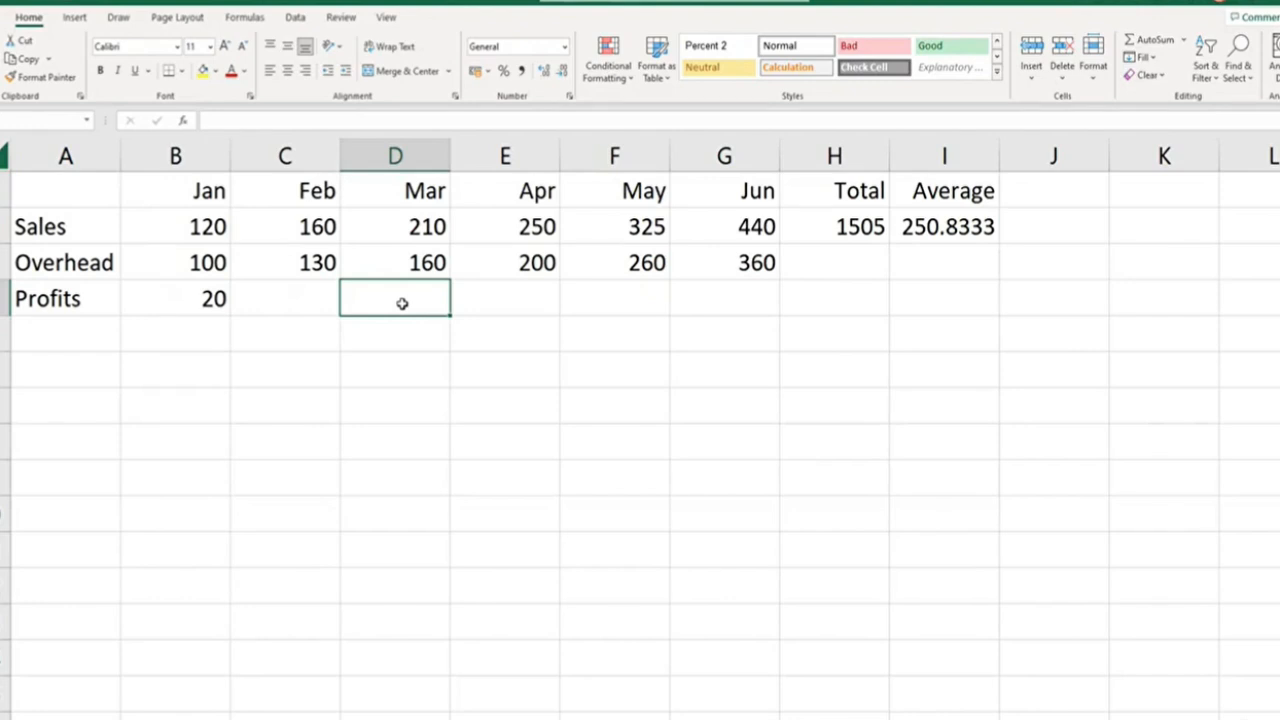
double_click(851, 222)
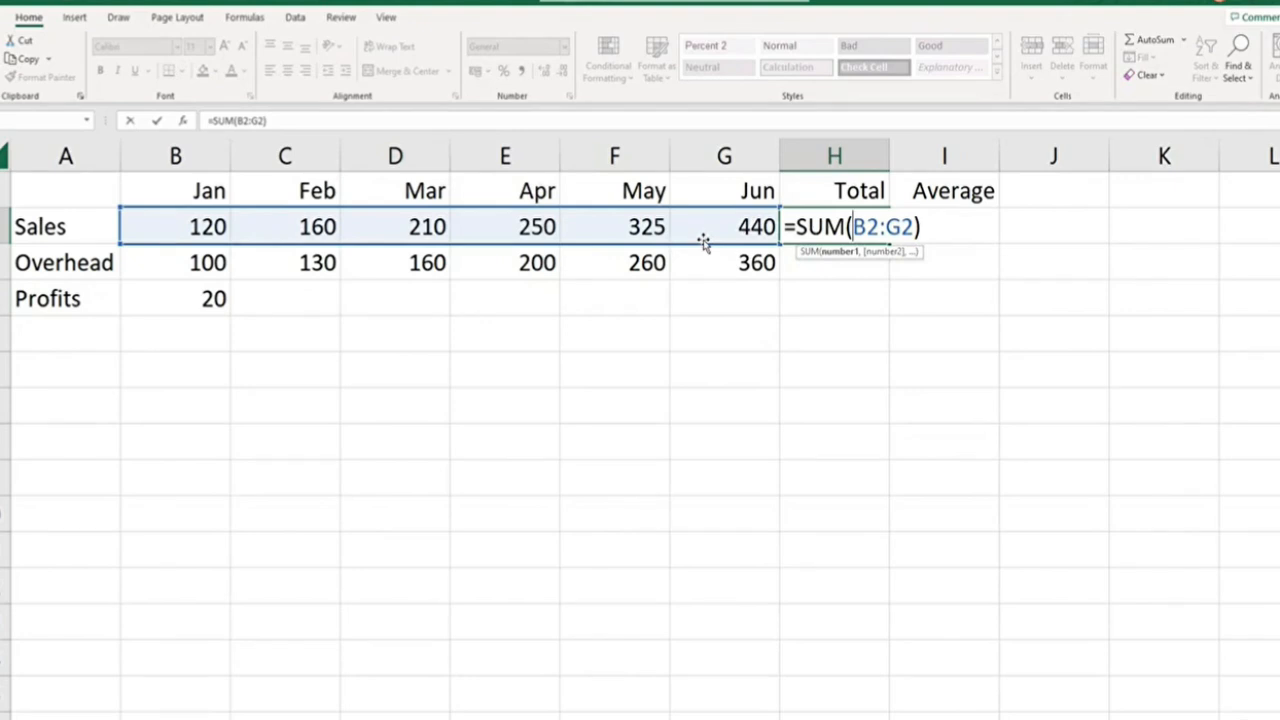
key("Escape")
left_click(845, 262)
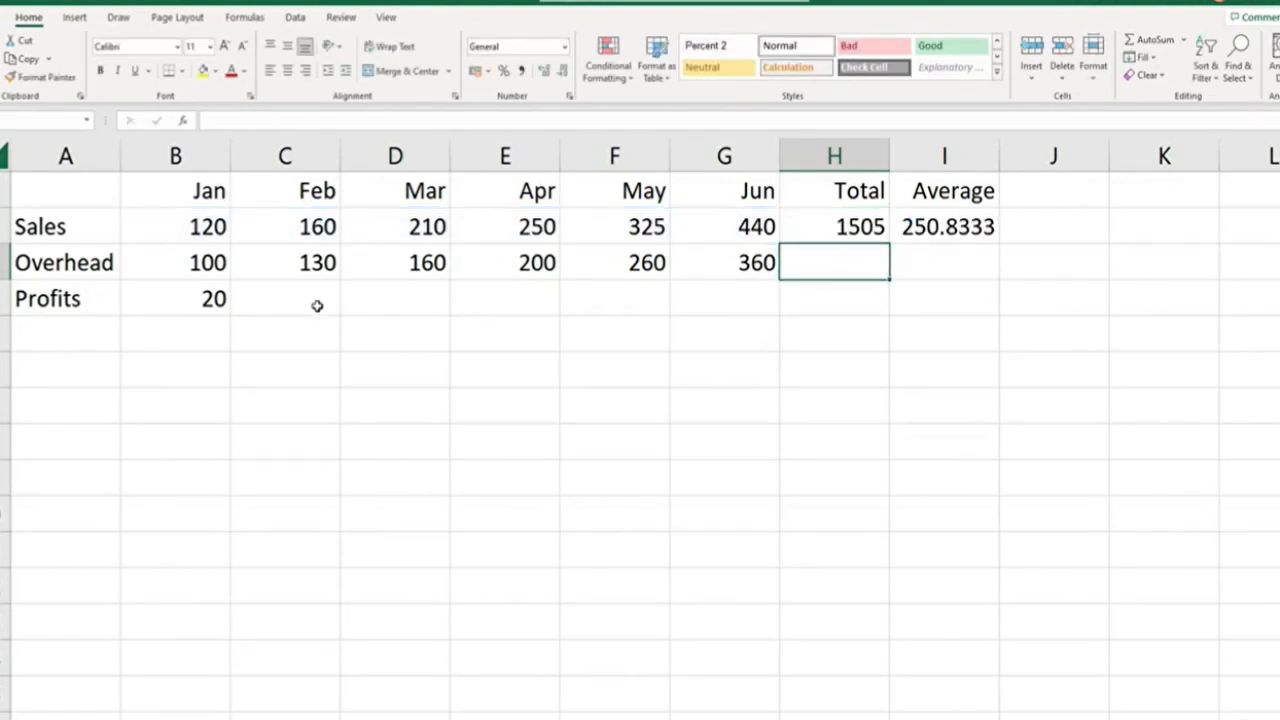
Fill the January Profits formula from B4 into the February cell C4 and check the copied formula's references
left_click(210, 299)
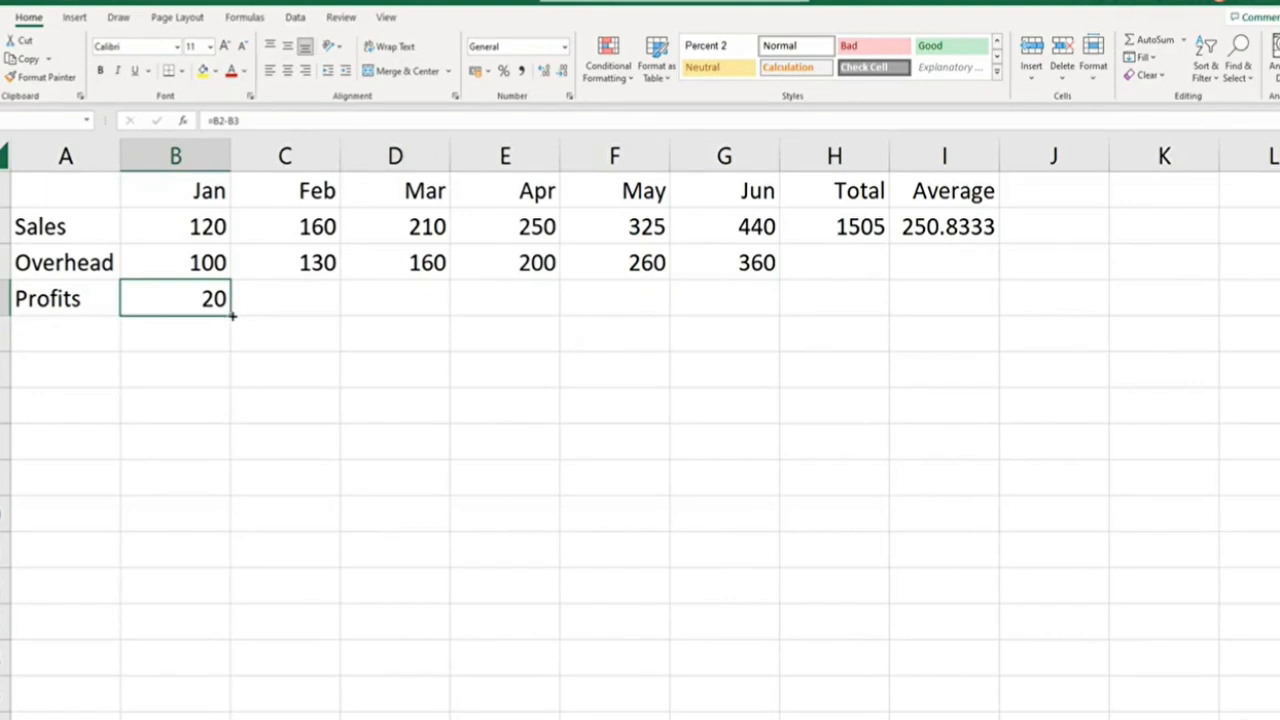
left_click_drag(231, 315, 328, 314)
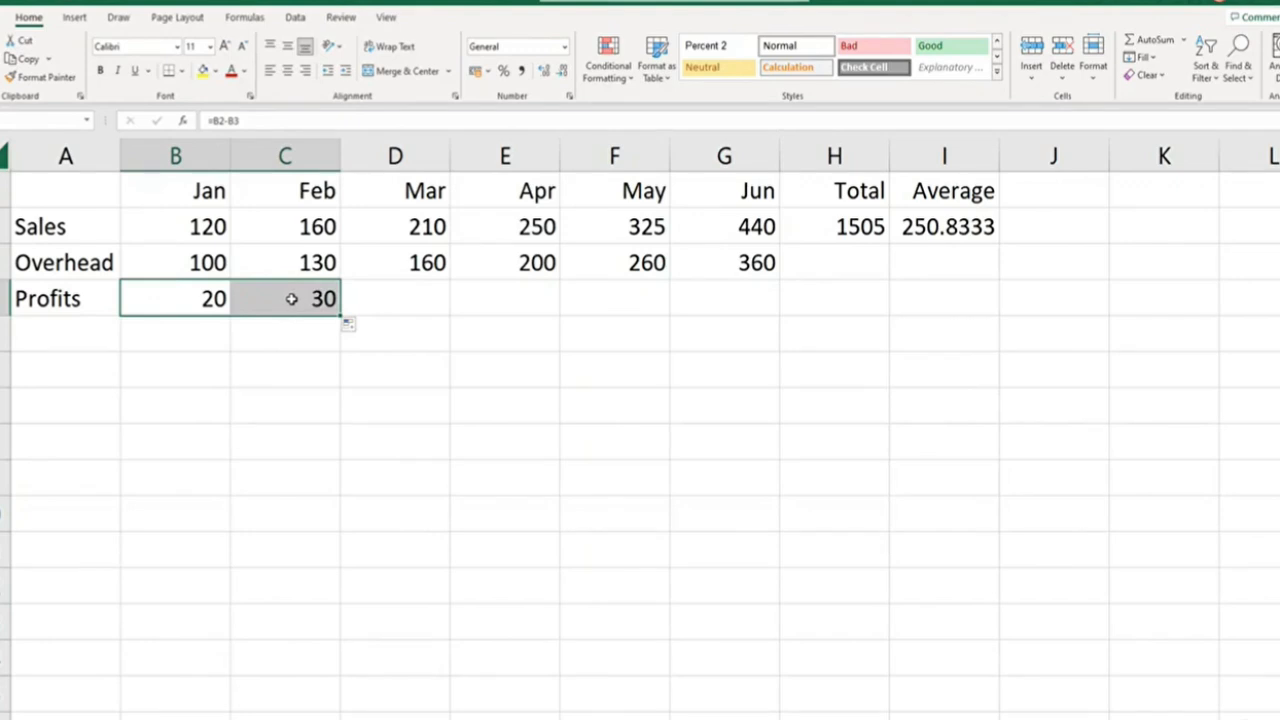
left_click(157, 299)
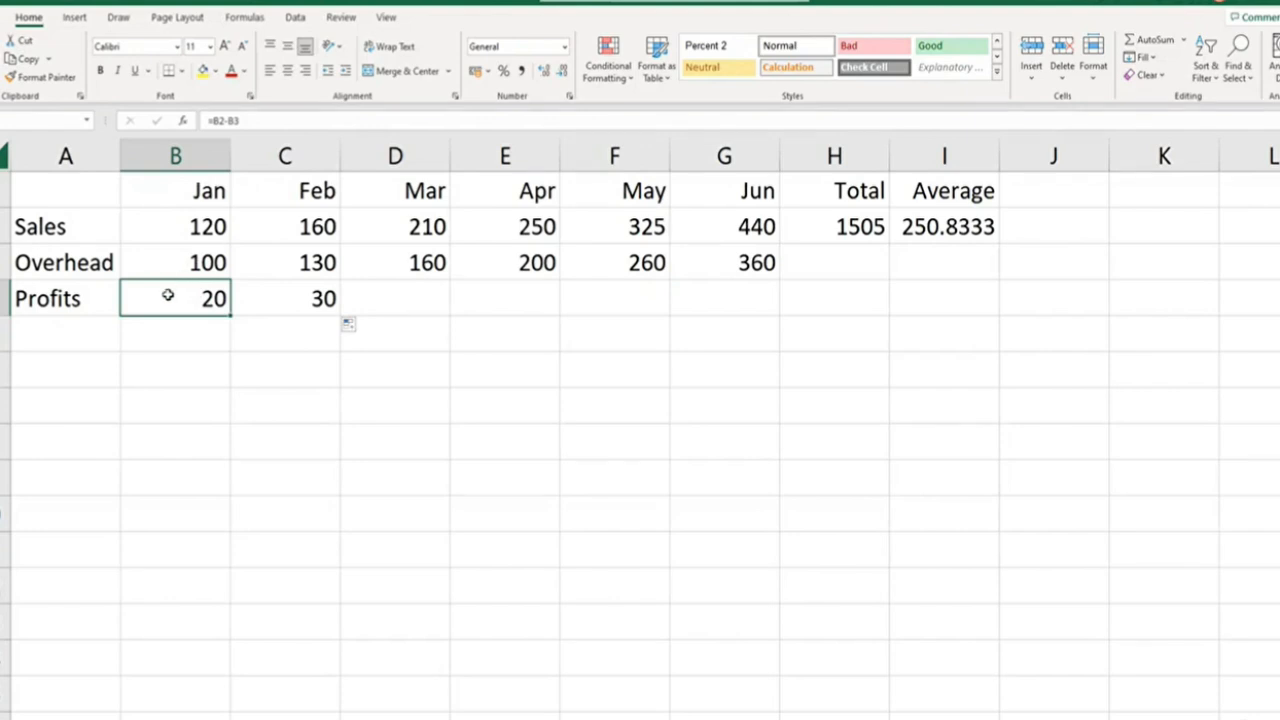
left_click(309, 297)
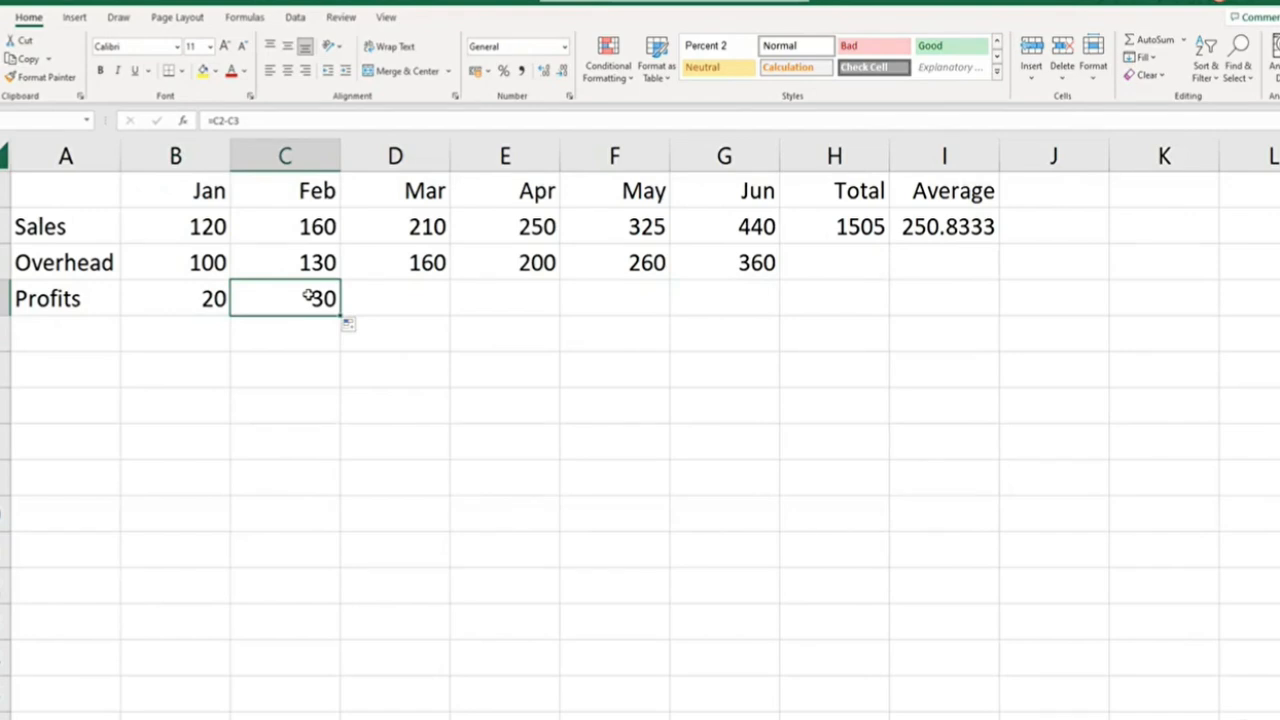
double_click(309, 297)
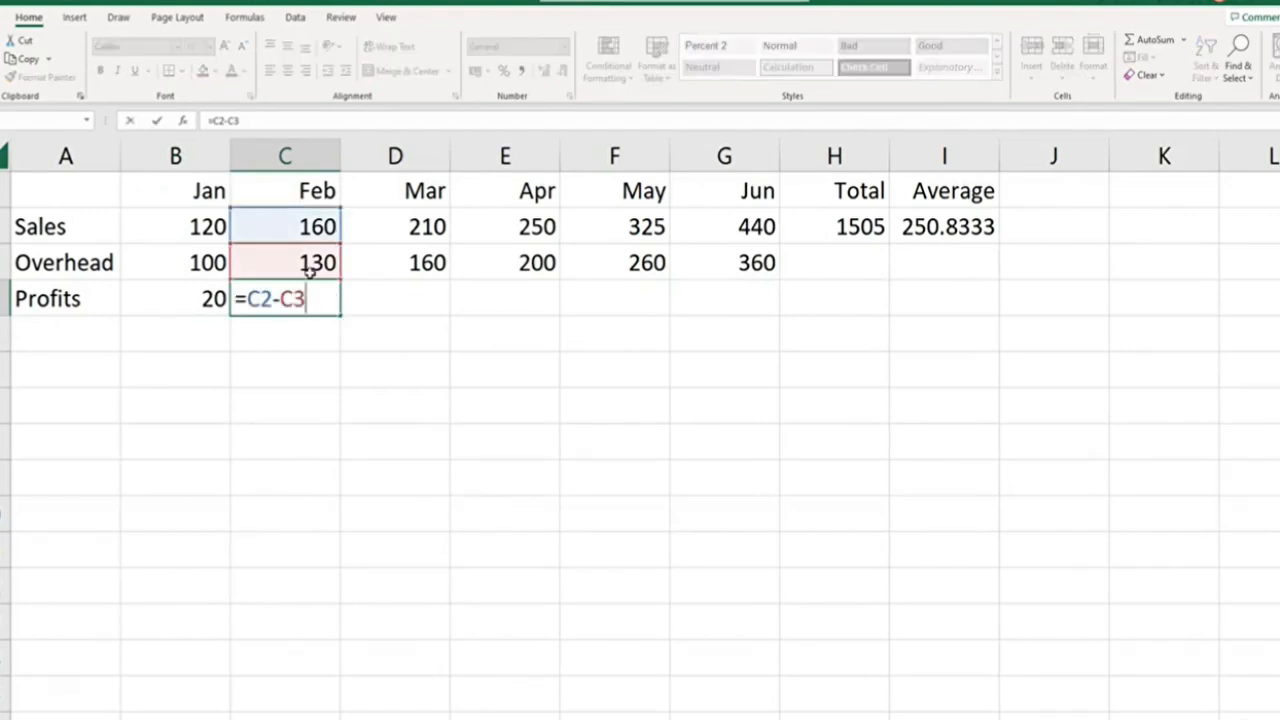
left_click(740, 303)
left_click(330, 312)
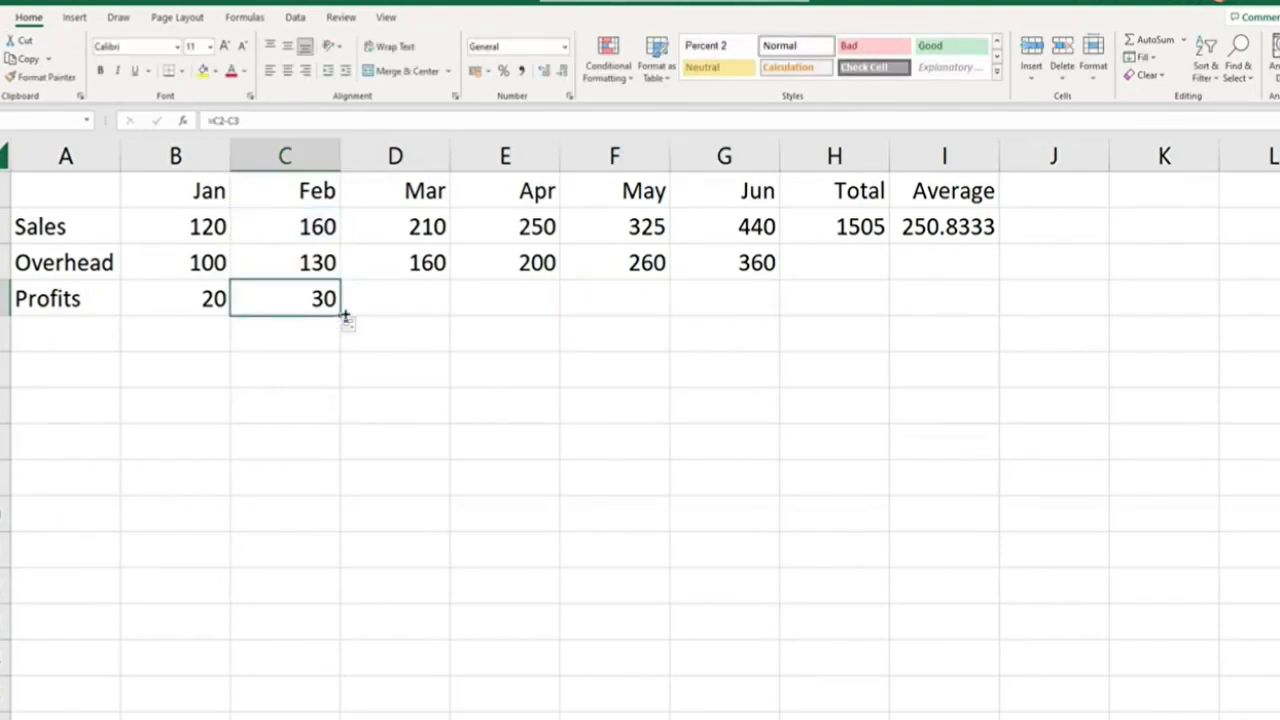
Fill the February Profits formula from C4 across to June in G4, and check the copied April and May formulas
left_click_drag(344, 316, 766, 317)
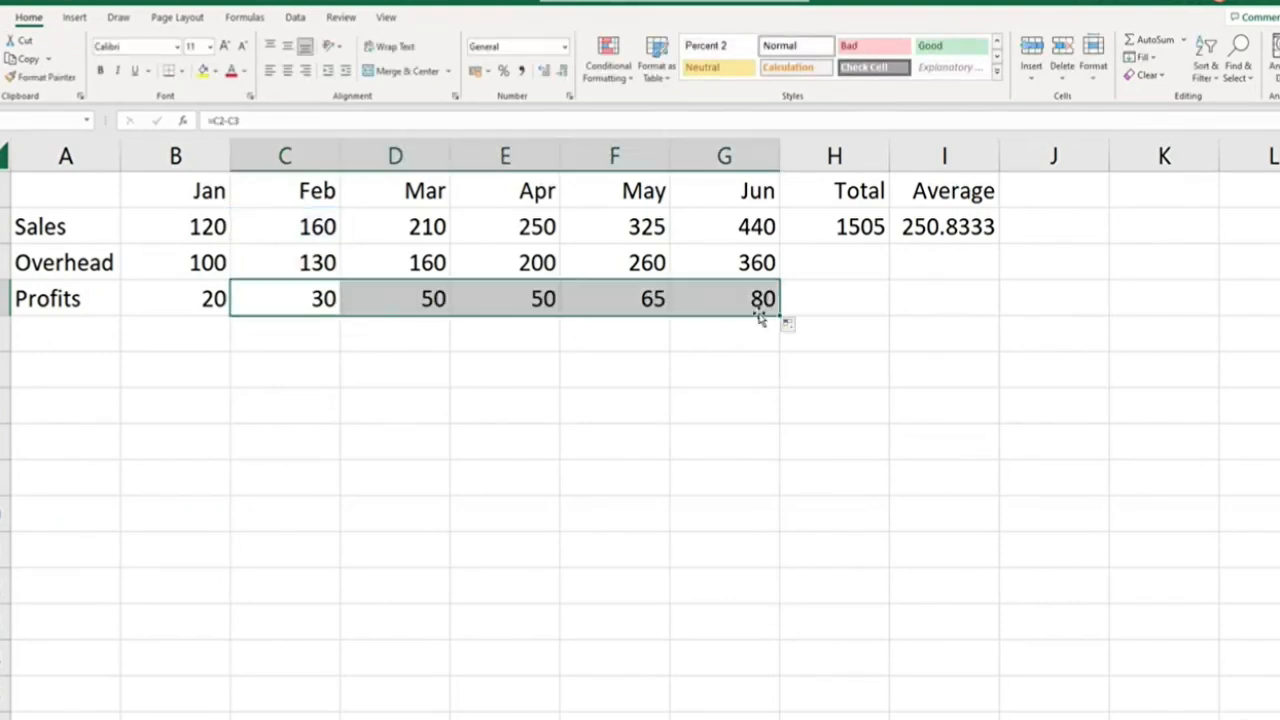
left_click(521, 298)
double_click(521, 298)
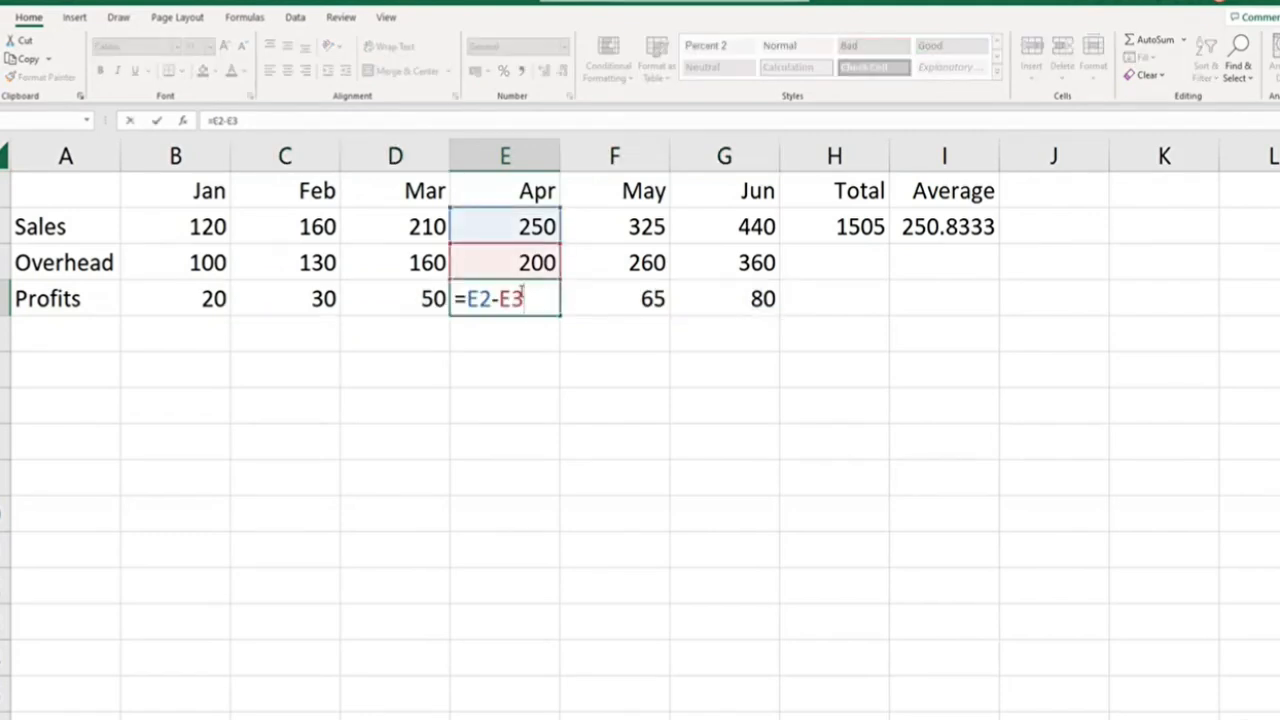
left_click(627, 302)
double_click(627, 302)
key("Escape")
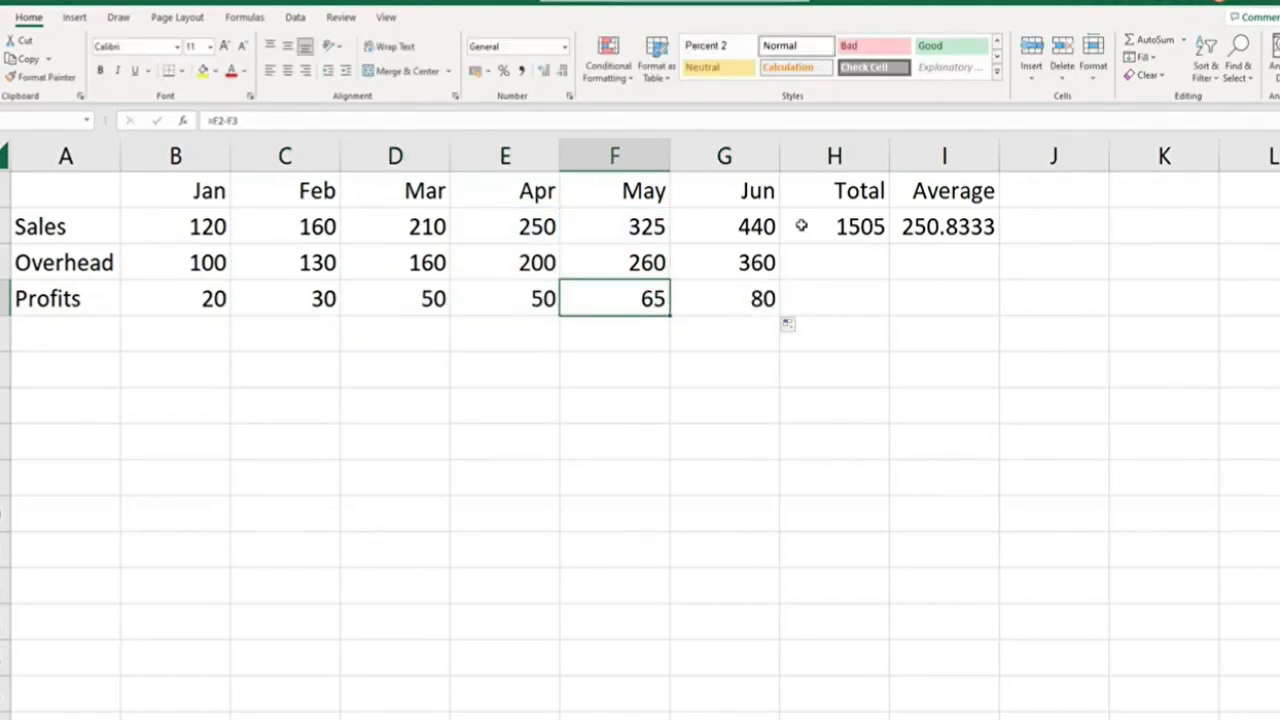
Fill the Sales Total and Average formulas down through the Overhead and Profits rows, and check the Overhead Total formula
left_click_drag(823, 221, 1003, 311)
left_click(843, 265)
double_click(852, 263)
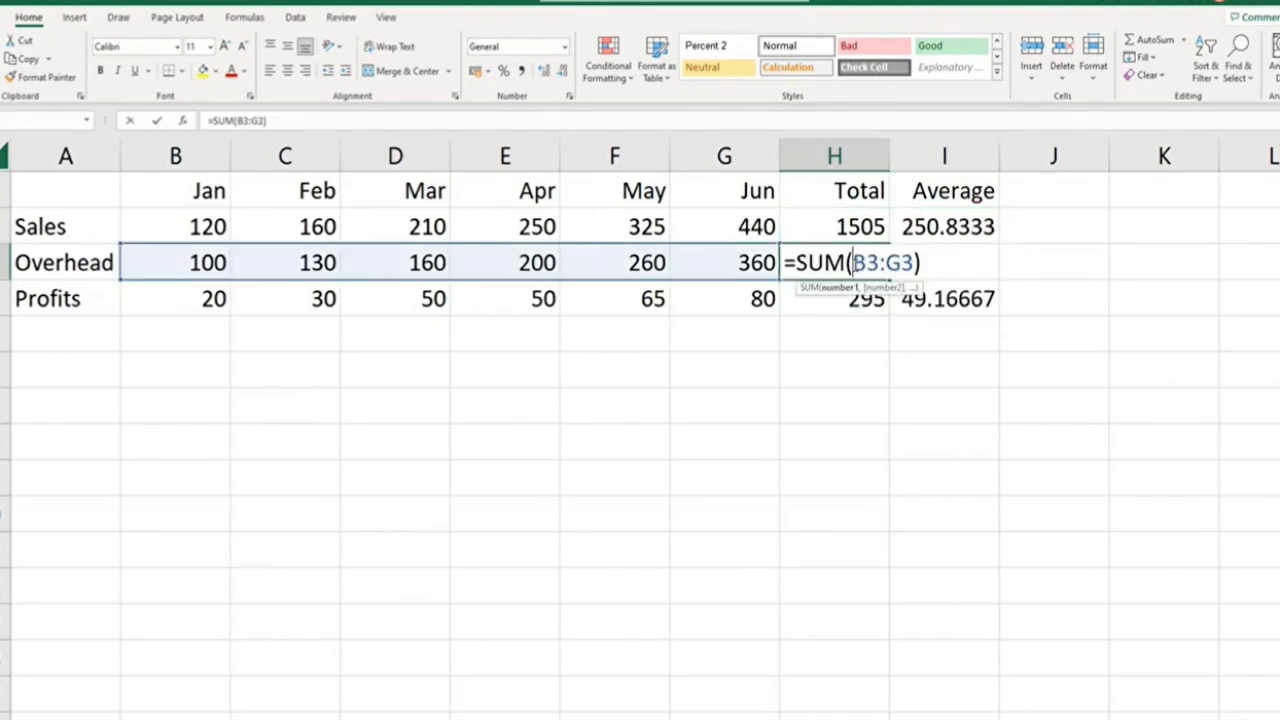
key("Escape")
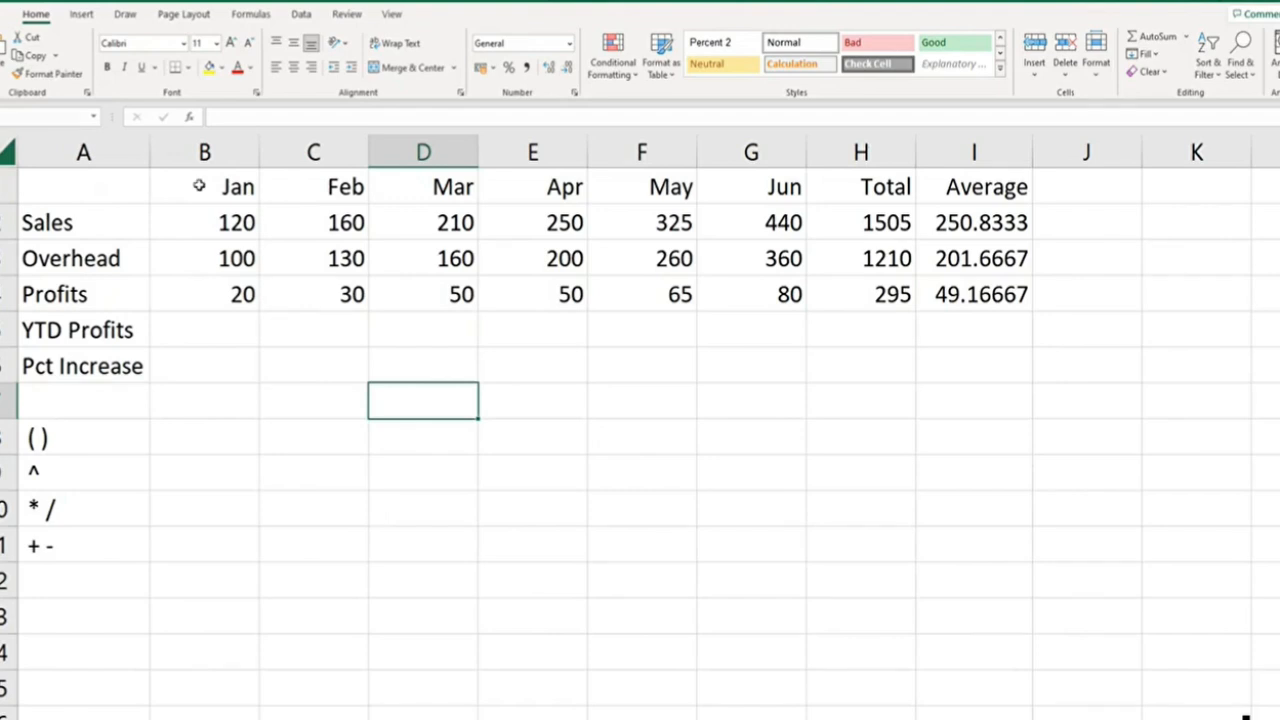
Enter the formula =B4 in the January YTD Profits cell B5
left_click(209, 299)
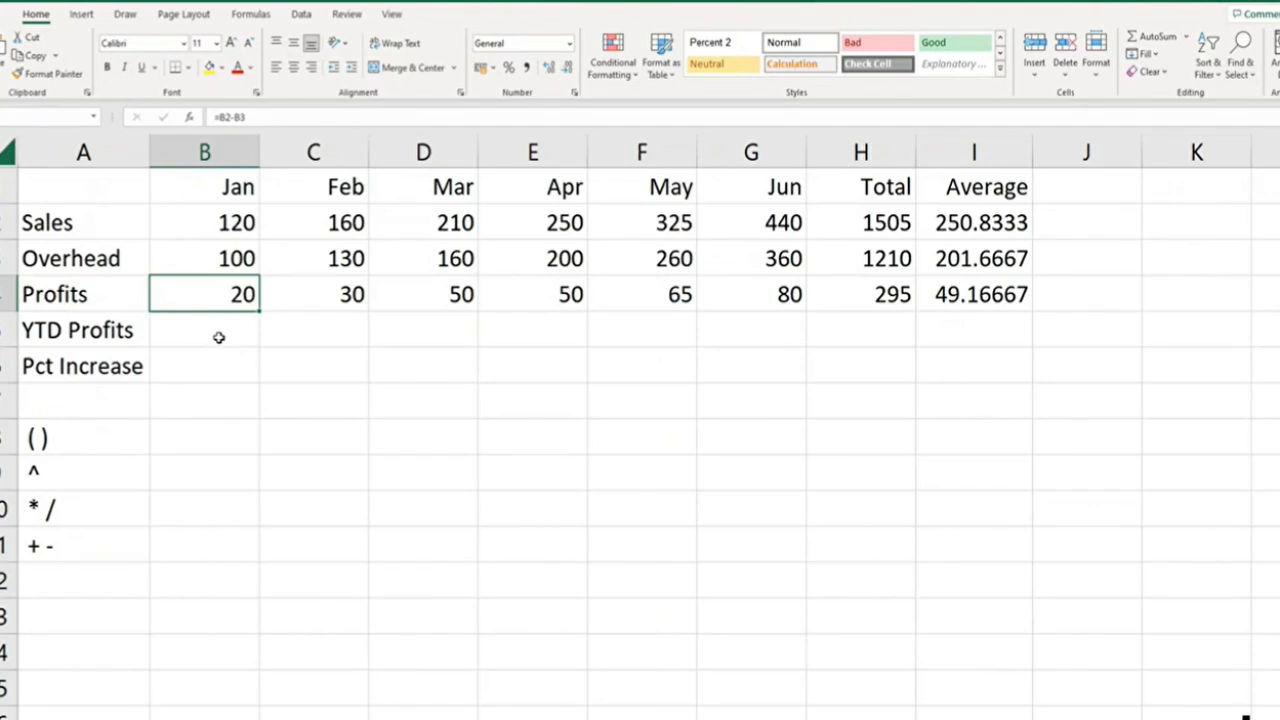
left_click(219, 337)
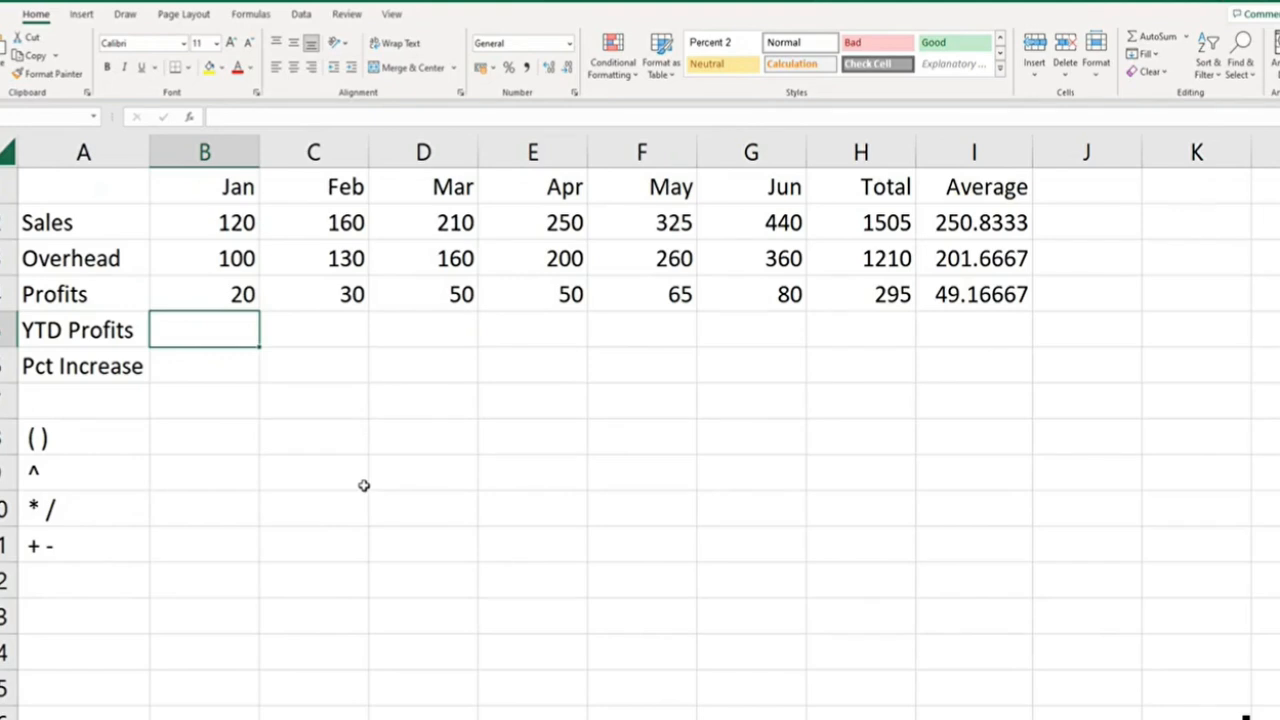
type("=")
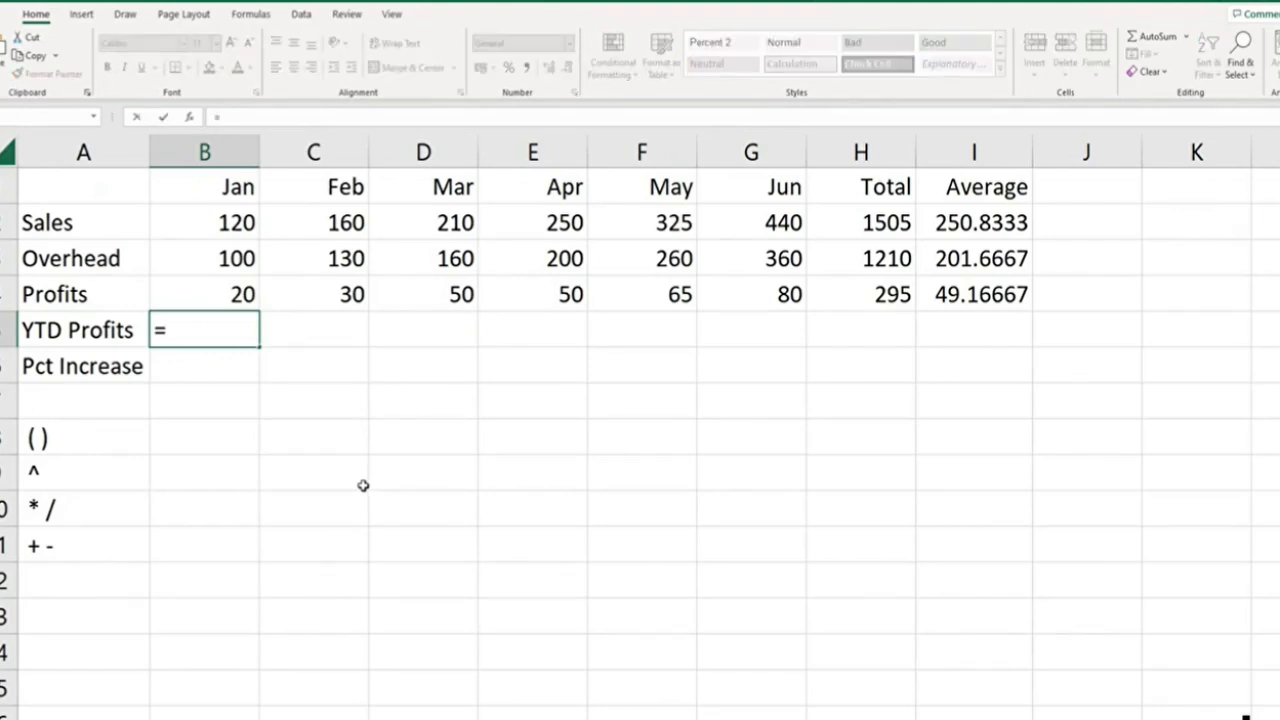
left_click(219, 298)
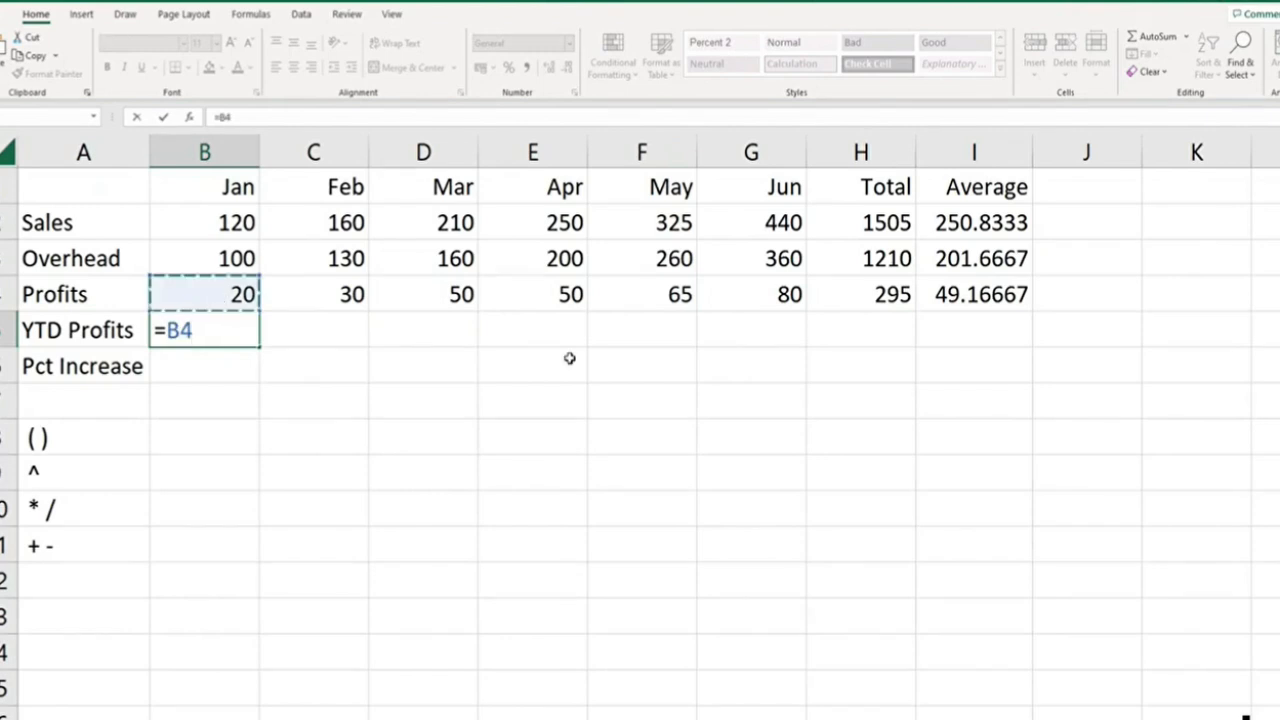
key("Return")
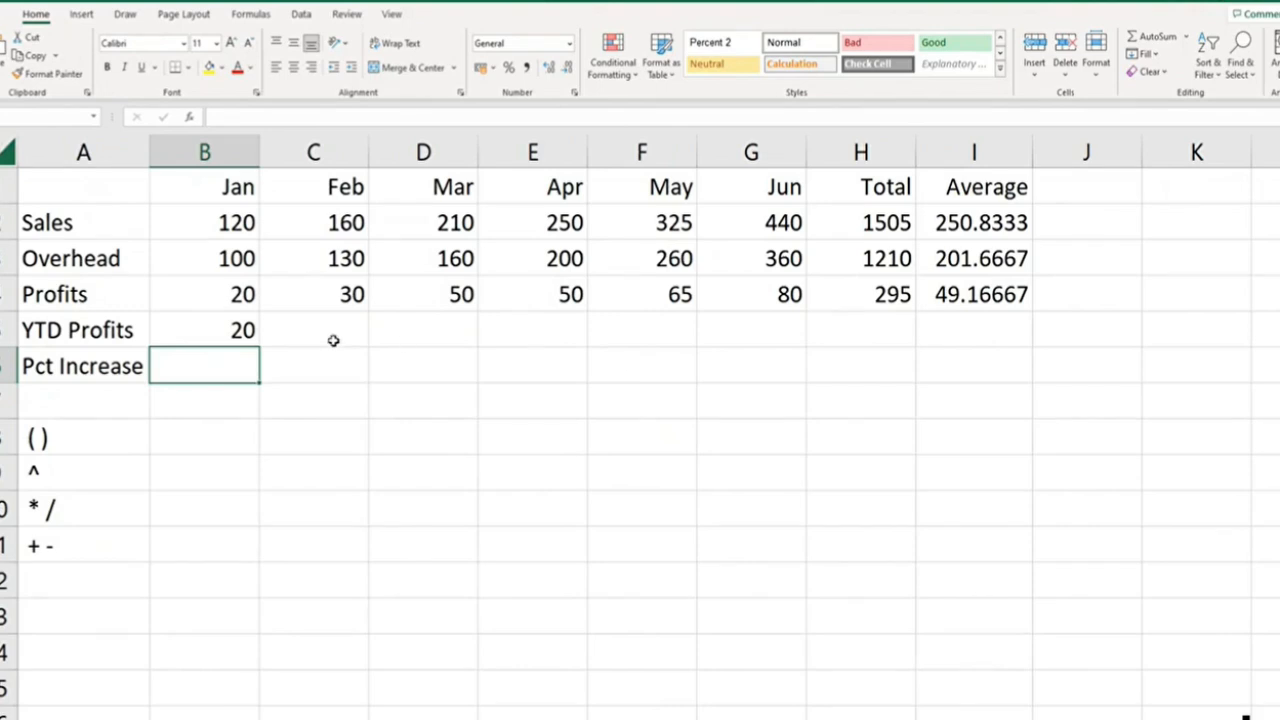
Enter the formula =B5+C4 in the February YTD Profits cell C5
left_click(301, 337)
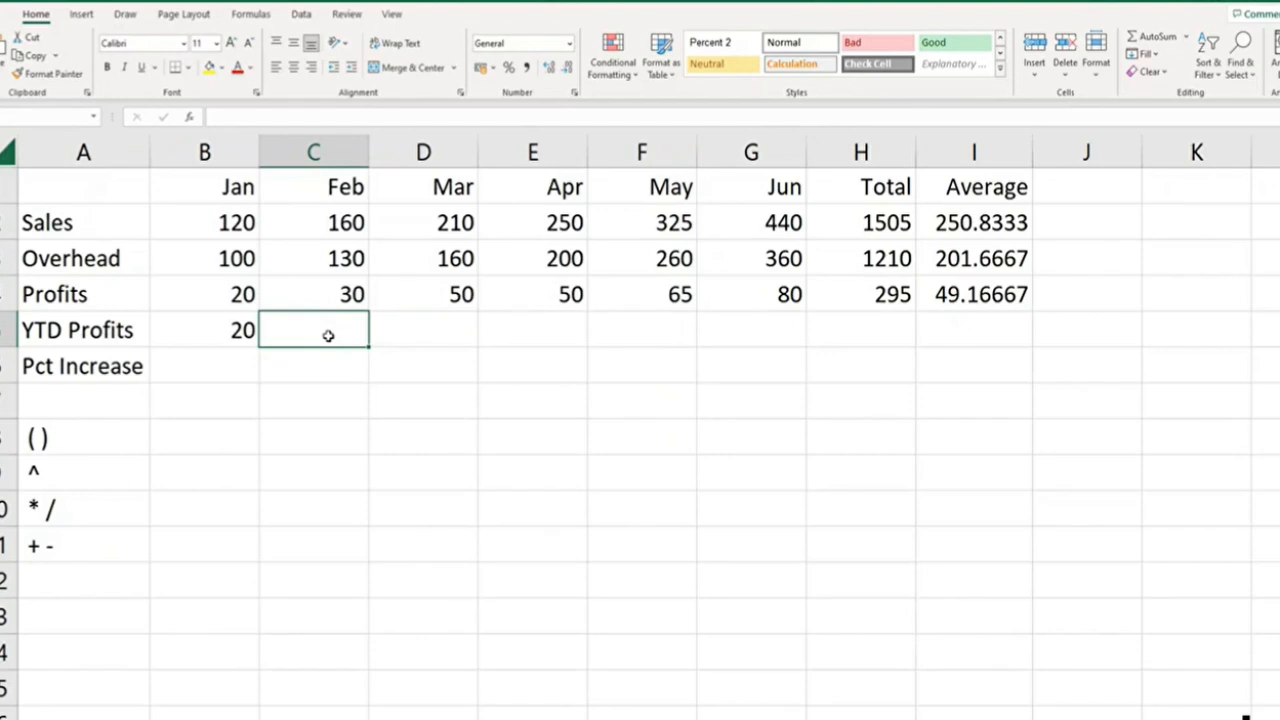
left_click(200, 338)
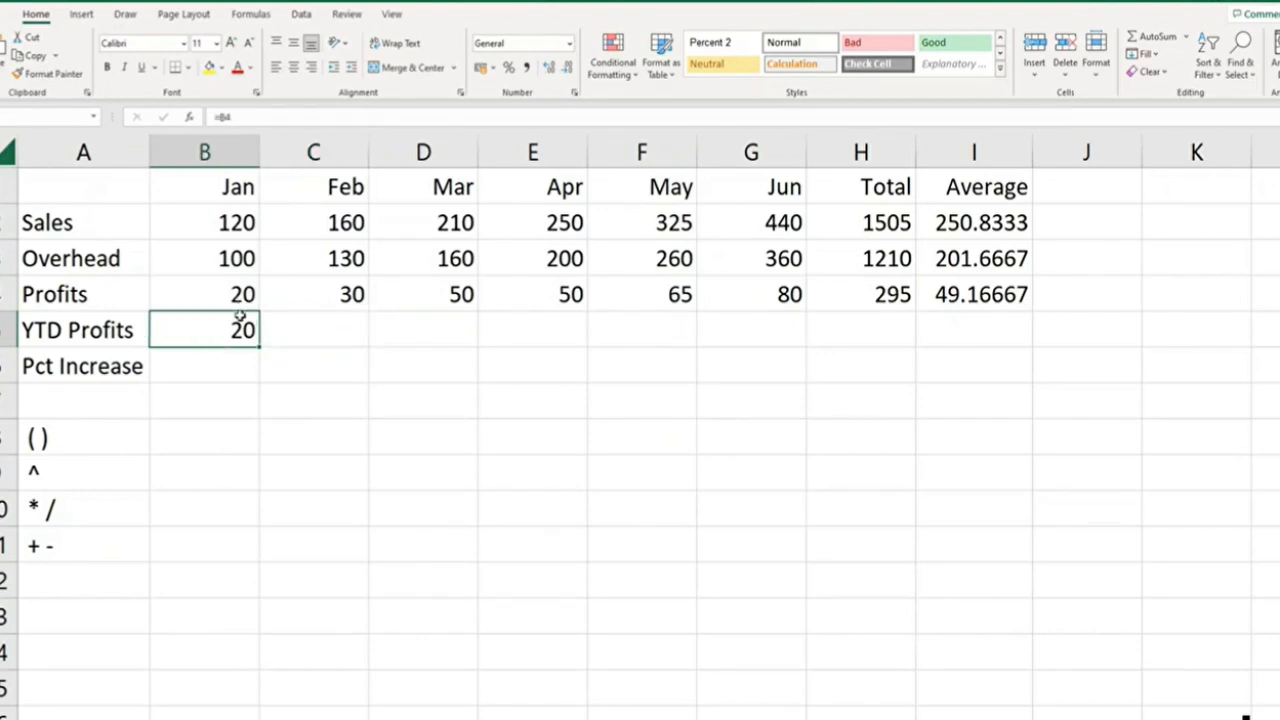
left_click(342, 293)
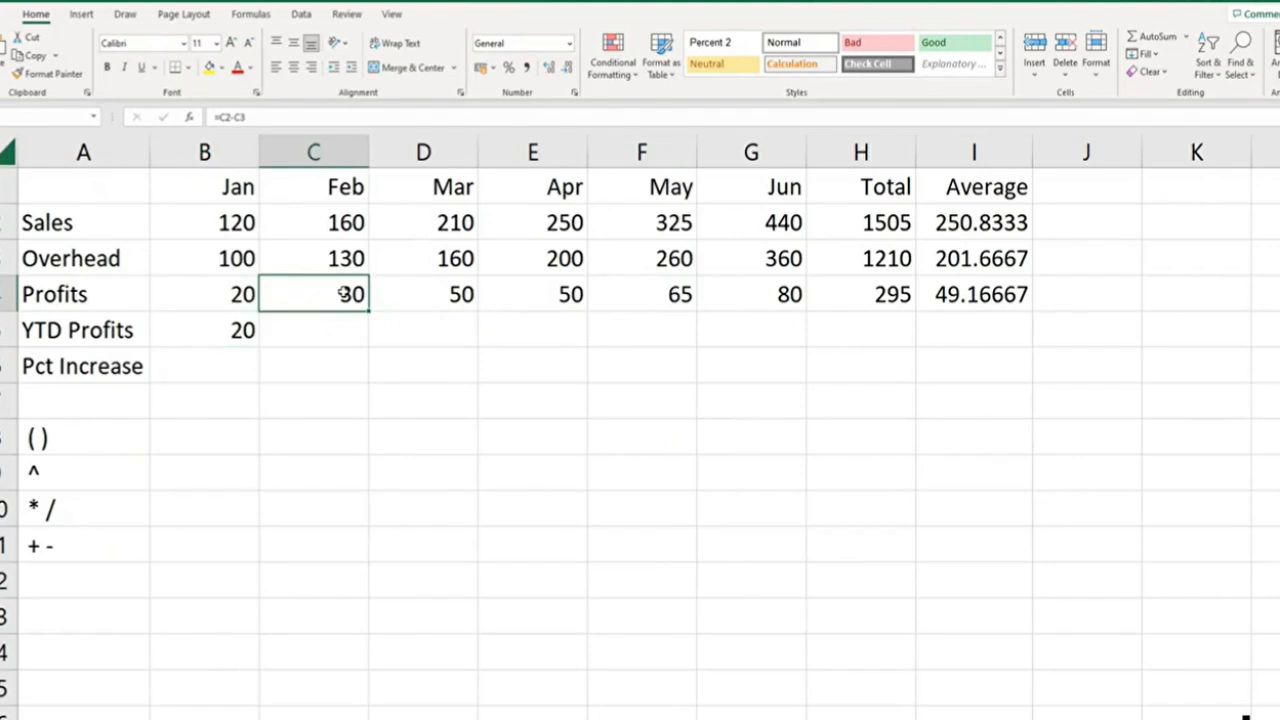
left_click(340, 336)
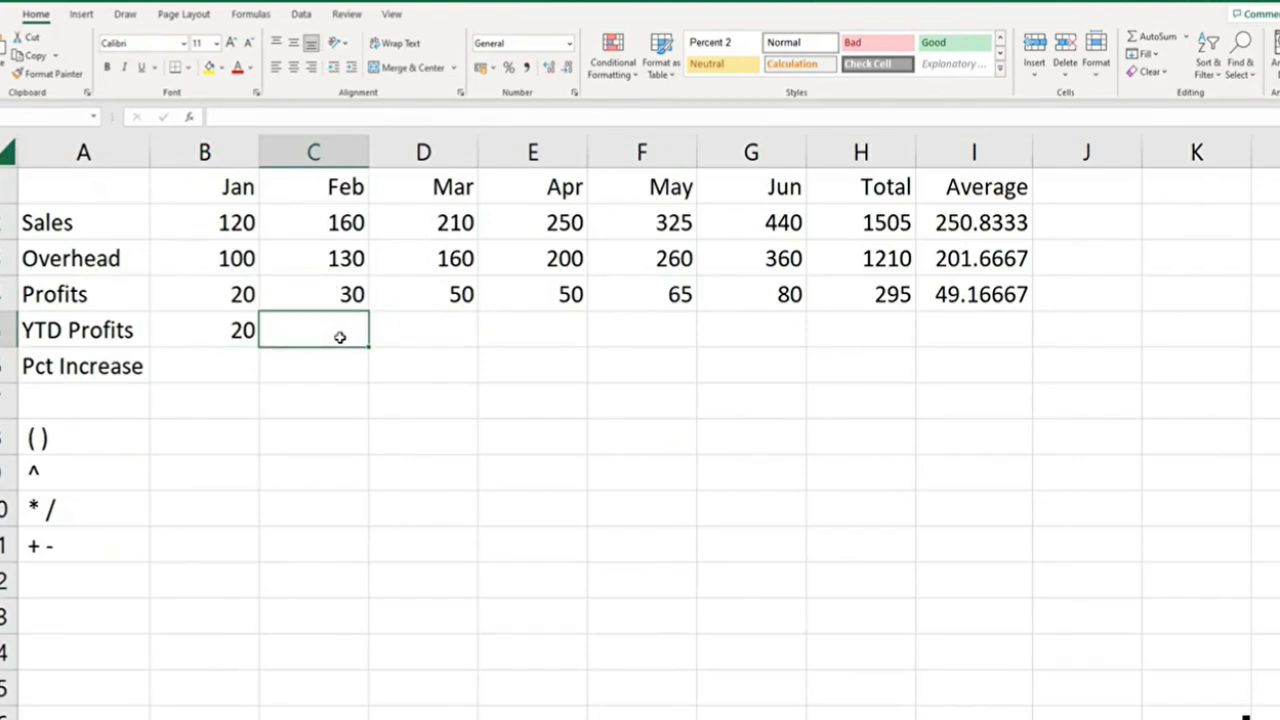
type("=")
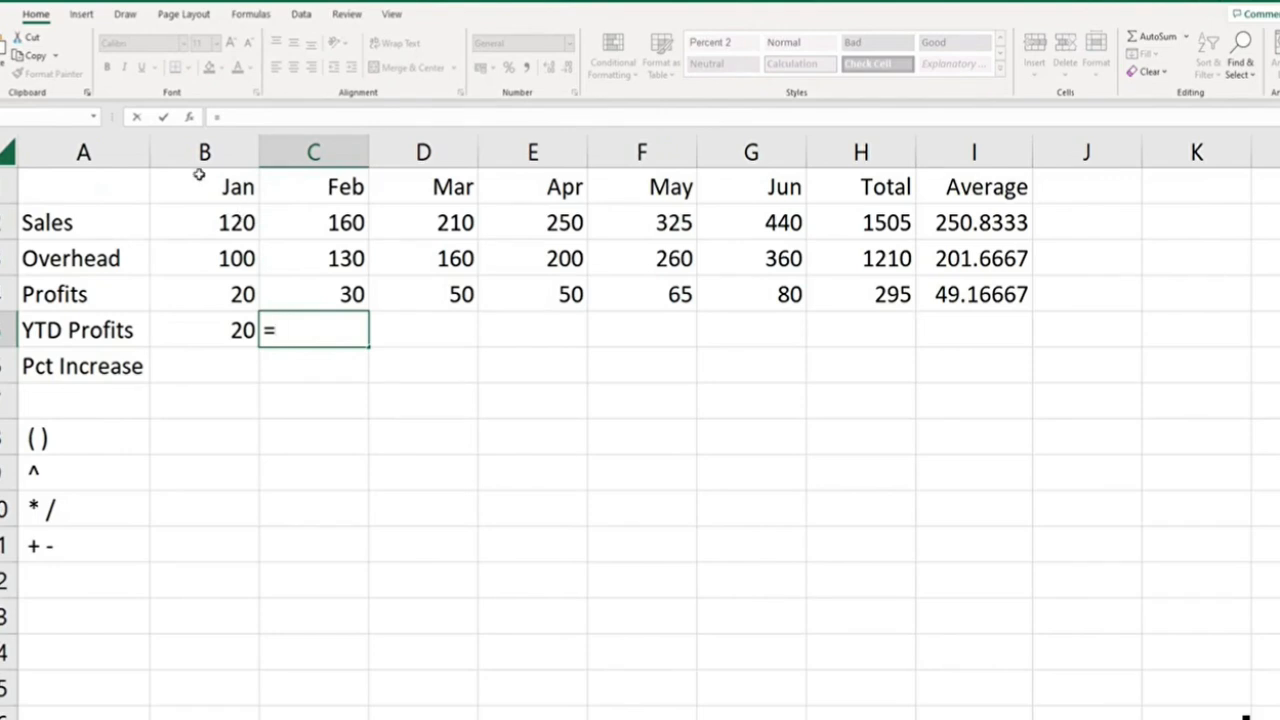
left_click(177, 329)
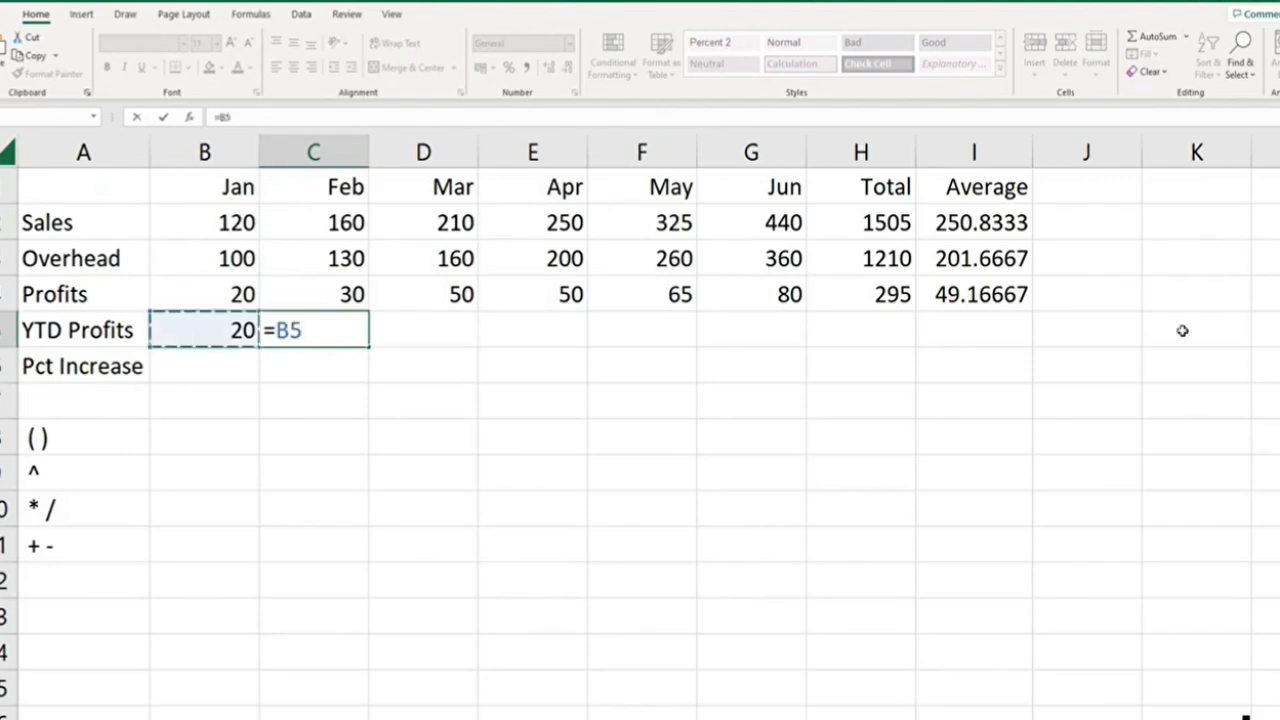
type("+")
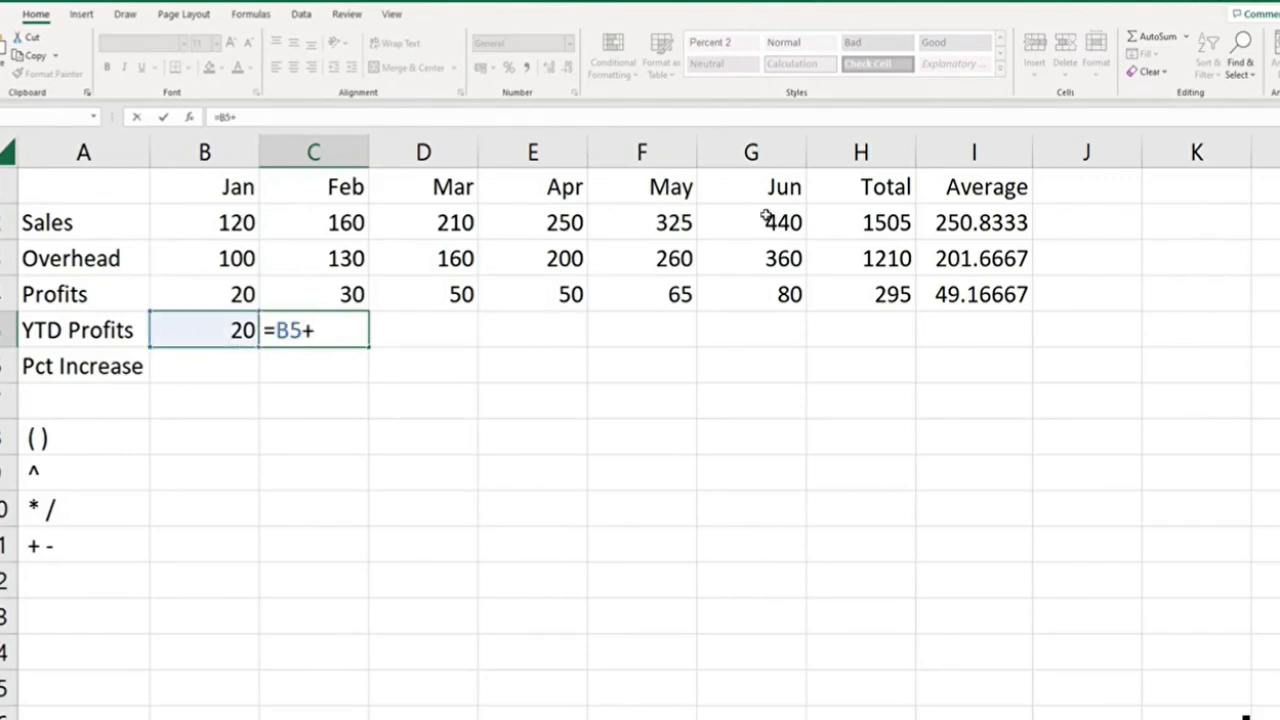
left_click(340, 288)
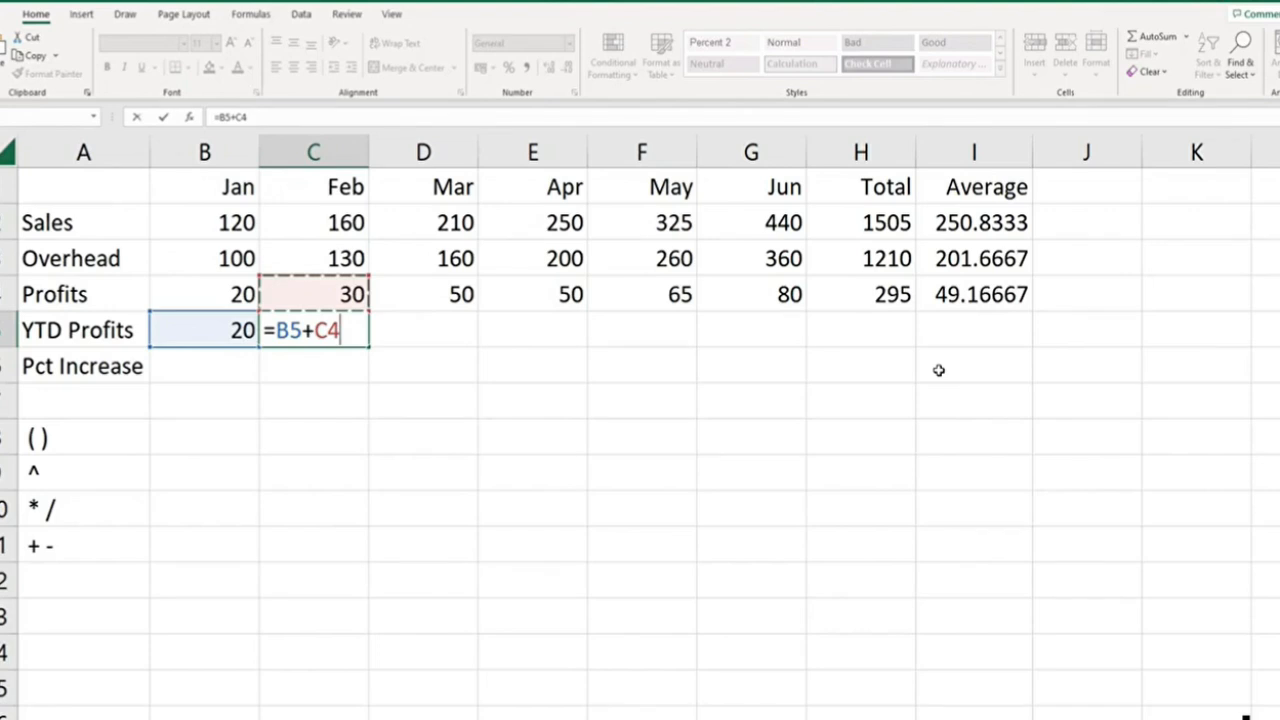
key("Return")
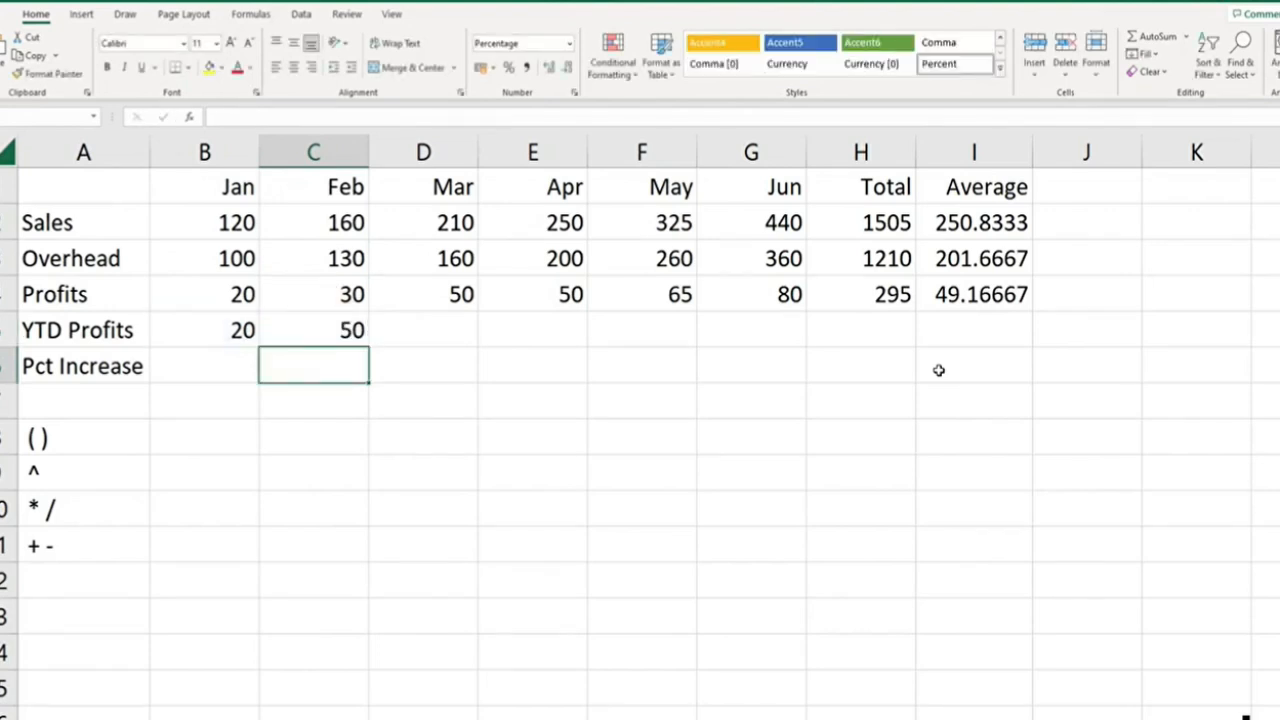
Fill the February YTD Profits formula from C5 across to June in G5
left_click(448, 334)
left_click(576, 327)
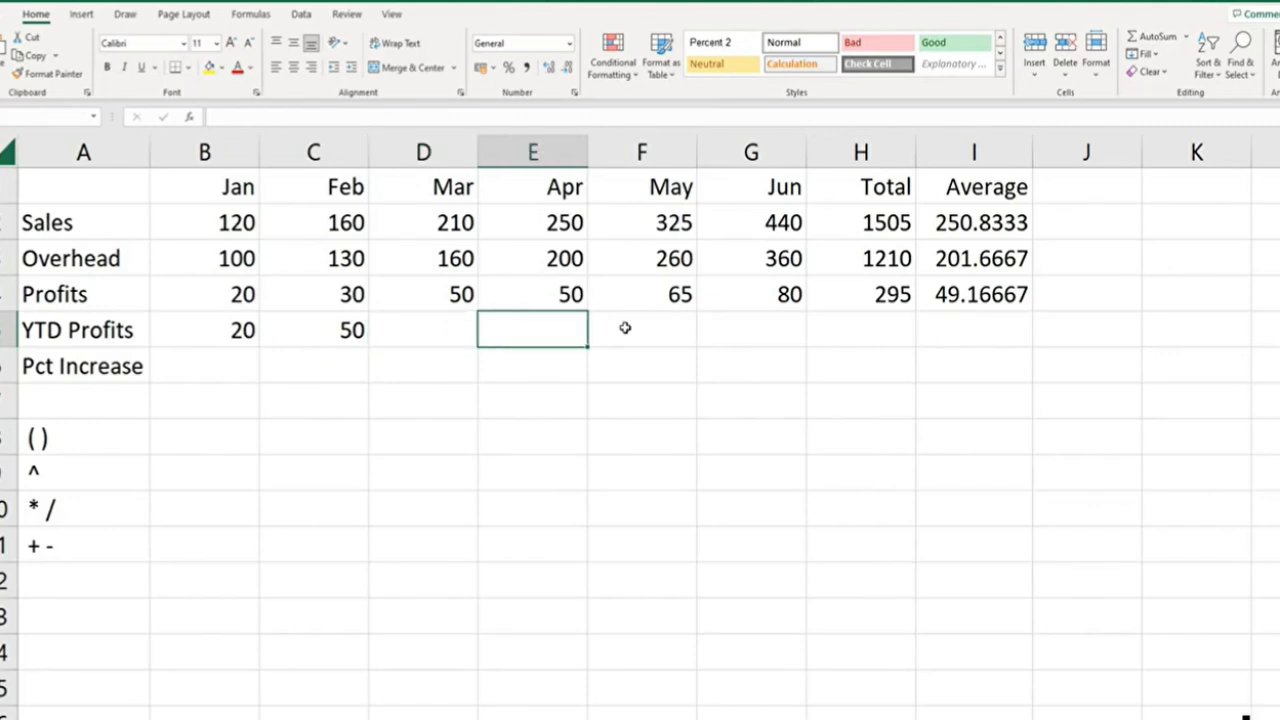
left_click(640, 330)
left_click(758, 333)
left_click(357, 325)
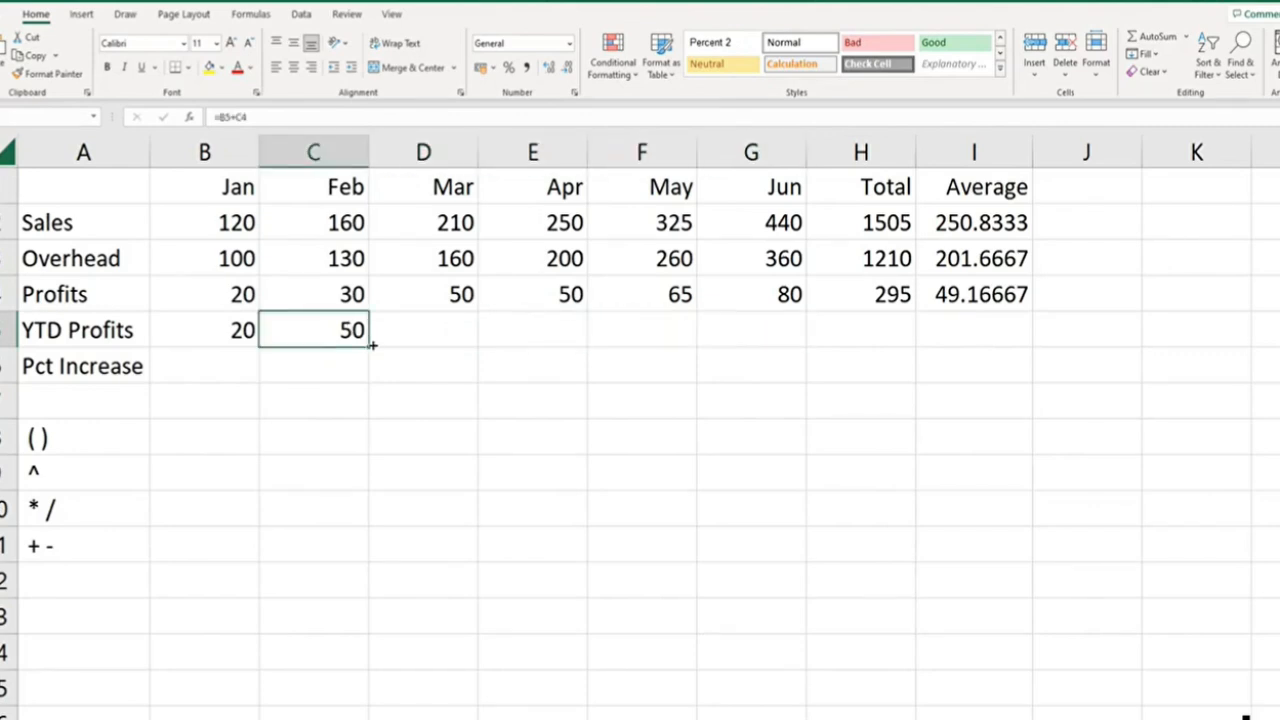
left_click_drag(369, 345, 786, 348)
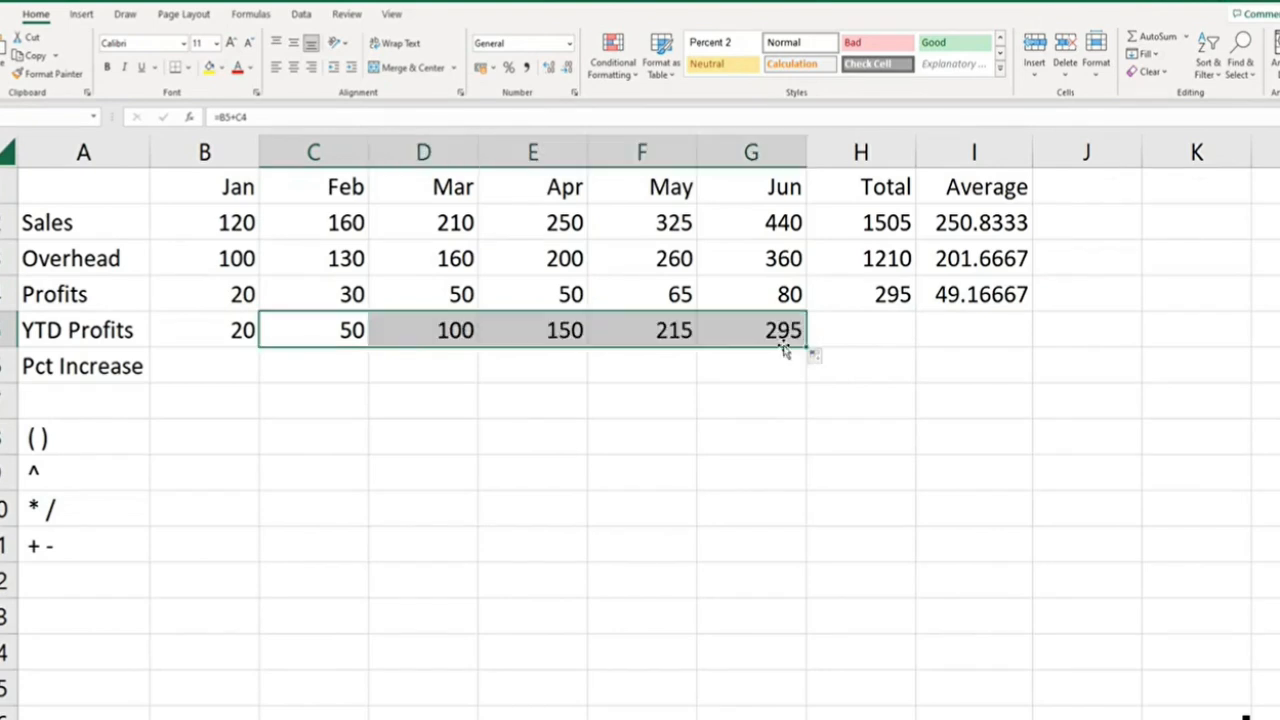
Inspect which cells the March to June YTD Profits formulas reference, leaving each formula unedited
double_click(467, 331)
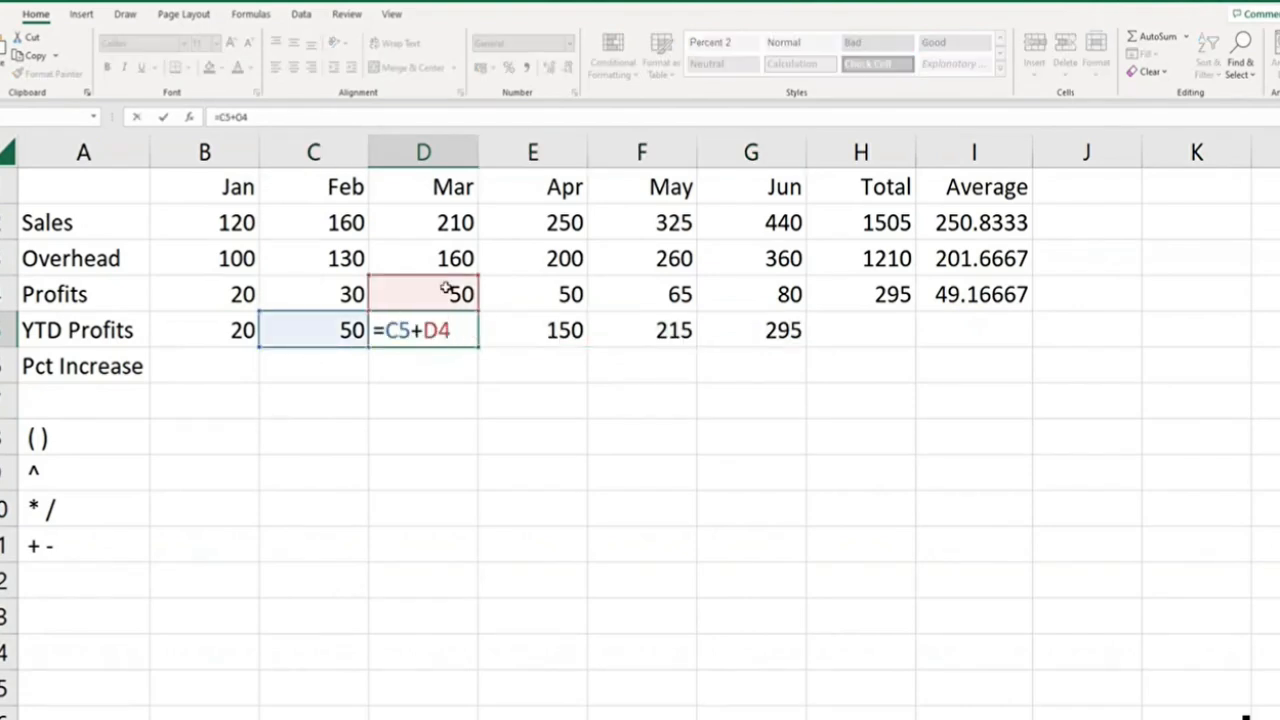
key("Escape")
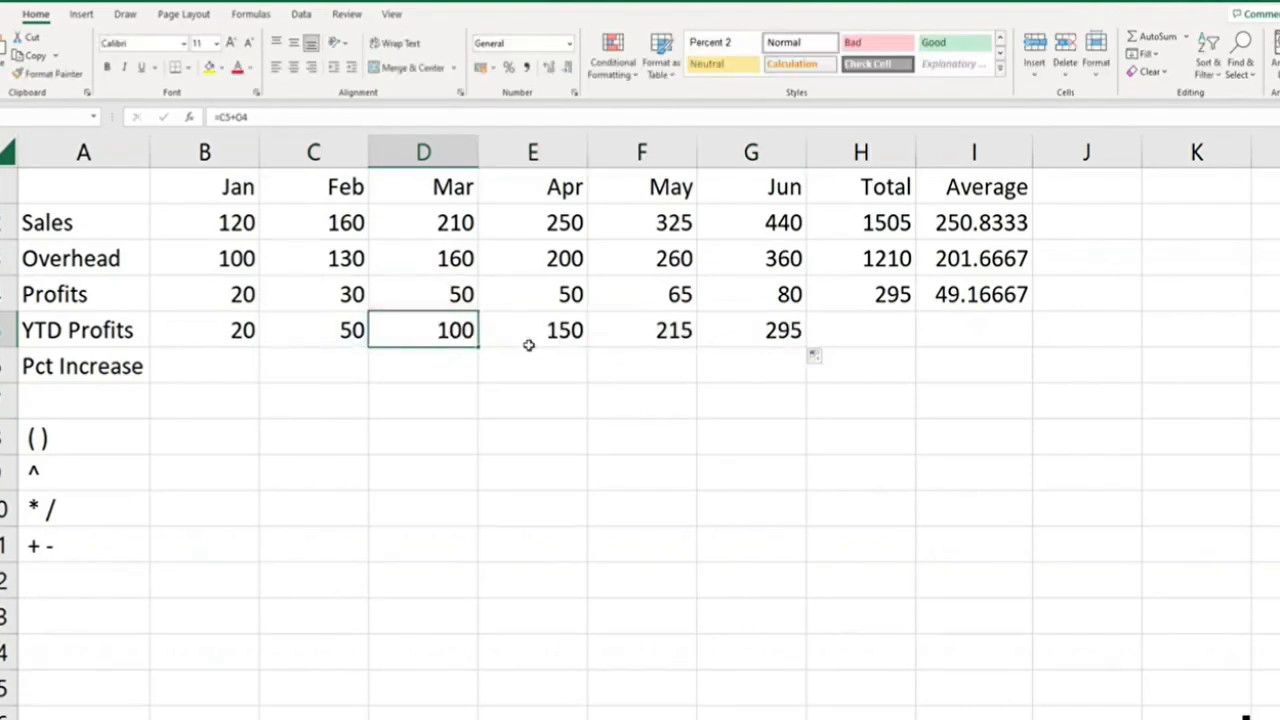
double_click(540, 330)
key("Escape")
double_click(646, 335)
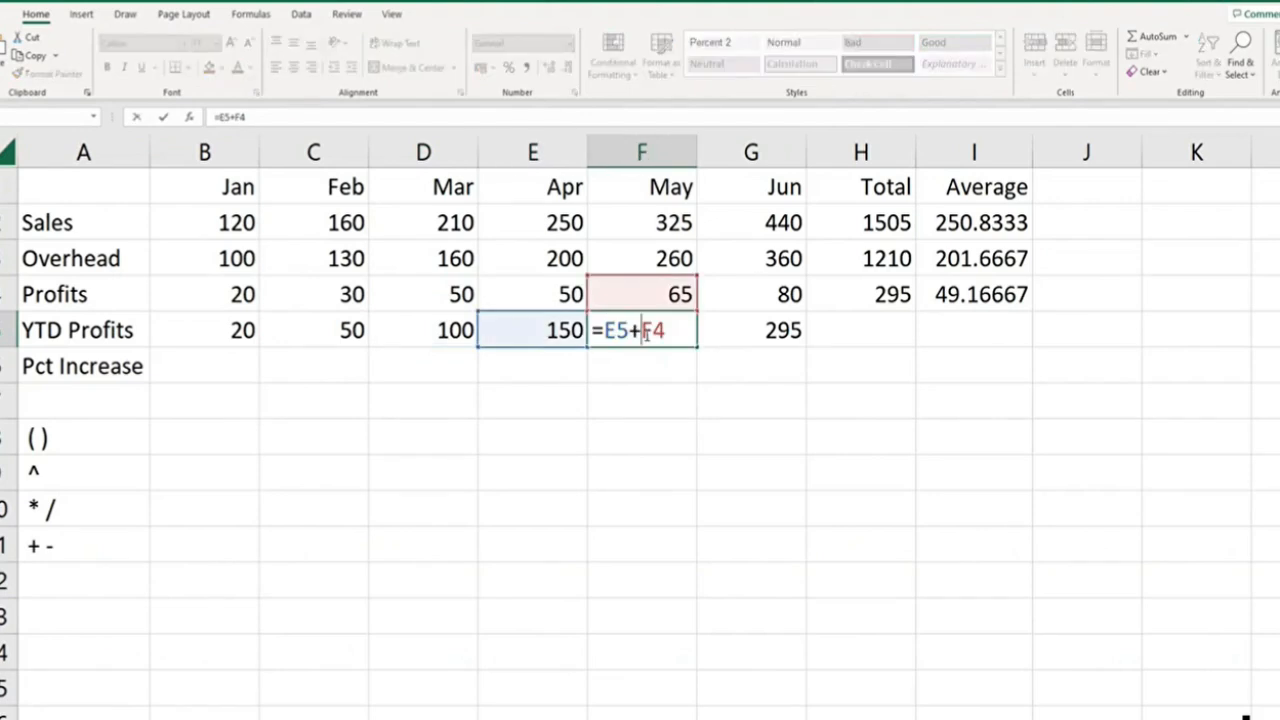
key("Escape")
double_click(737, 331)
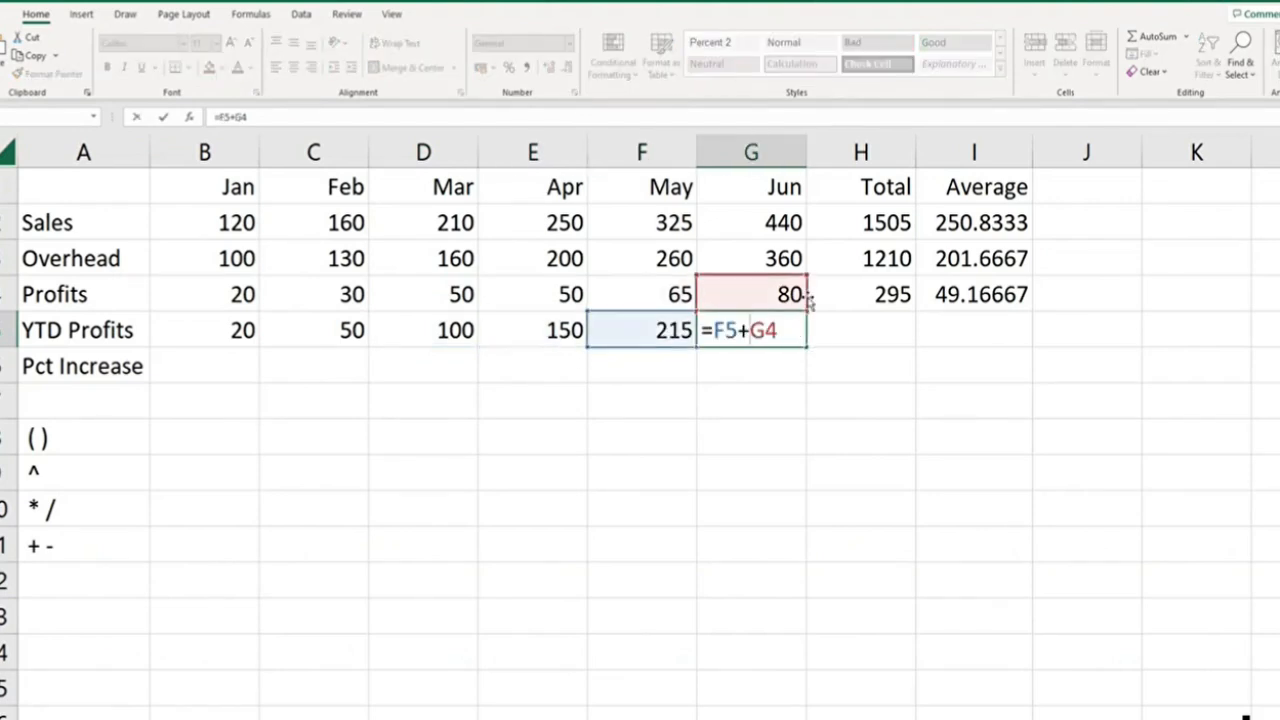
key("Escape")
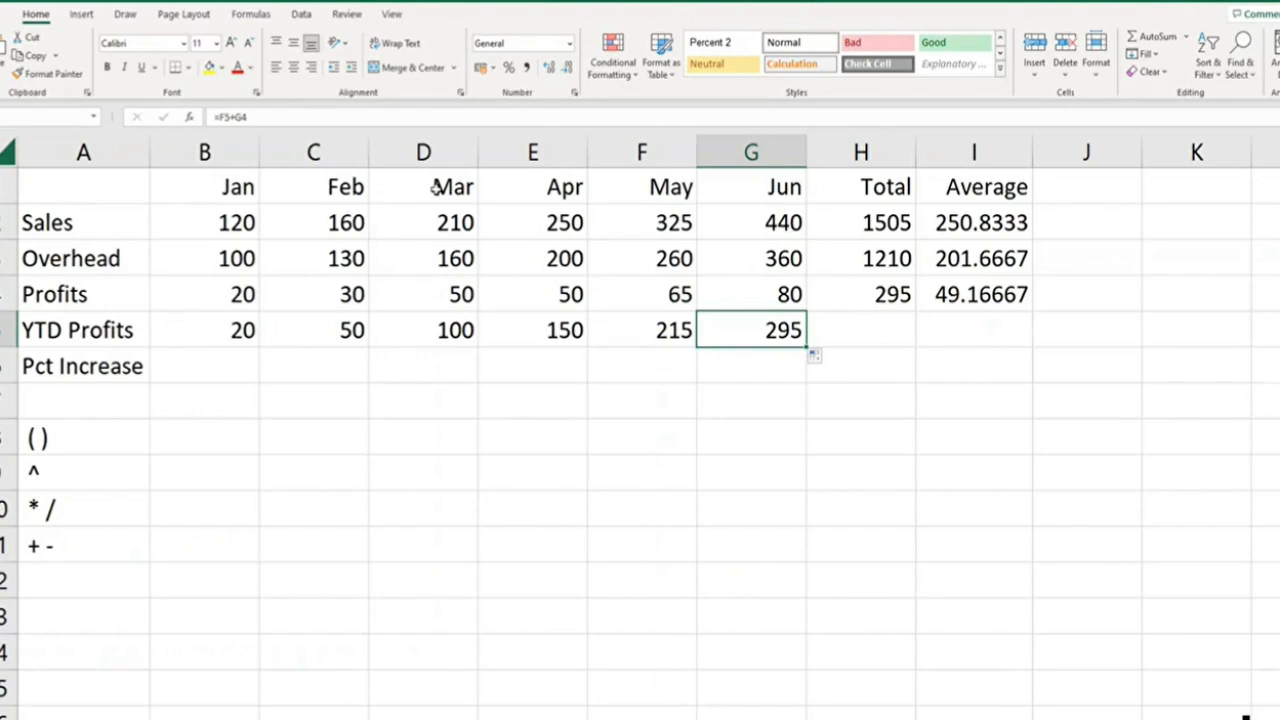
Enter the formula =C4-B4/B4 in the February Pct Increase cell C6
left_click(213, 287)
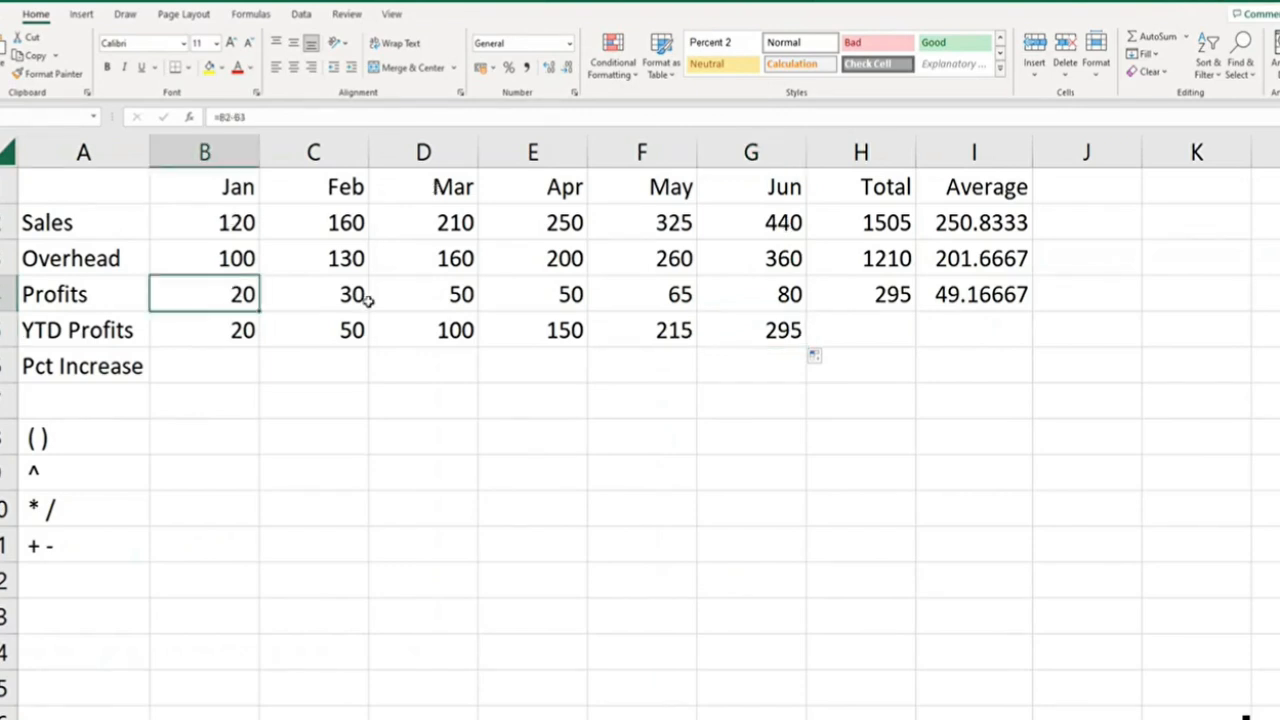
left_click(343, 289)
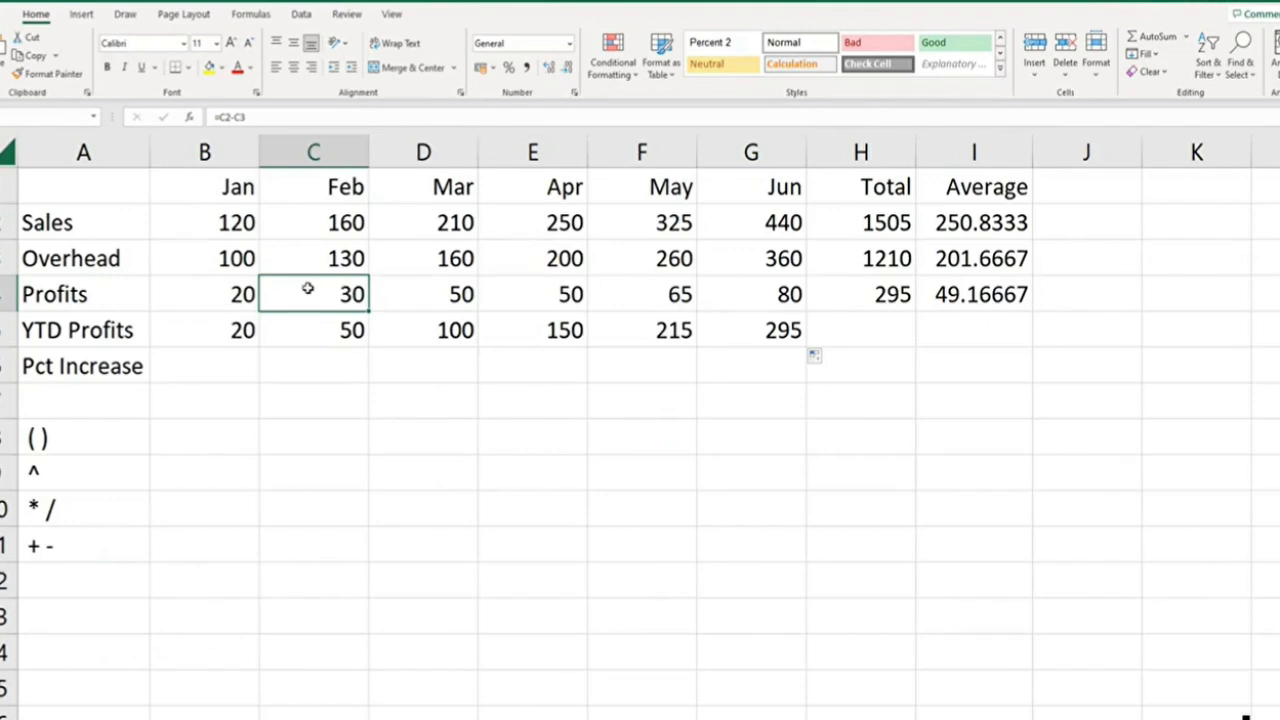
left_click(242, 289)
left_click(327, 290)
left_click(324, 377)
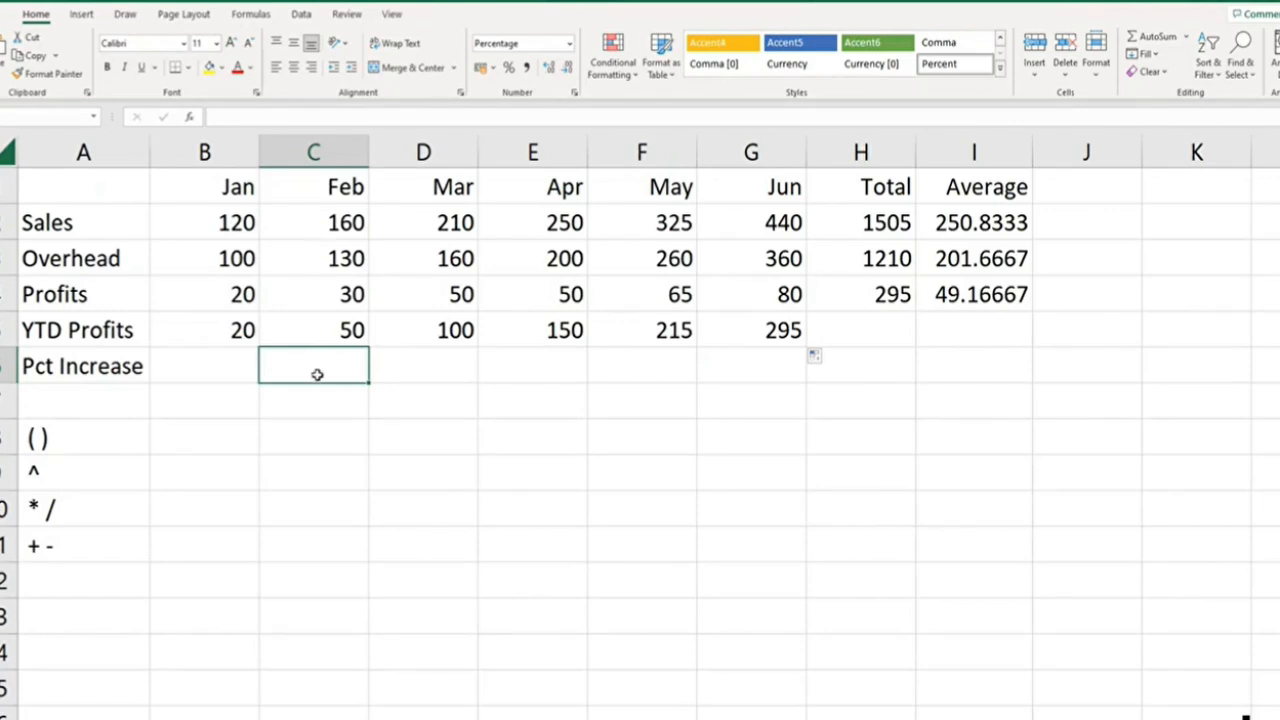
type("=")
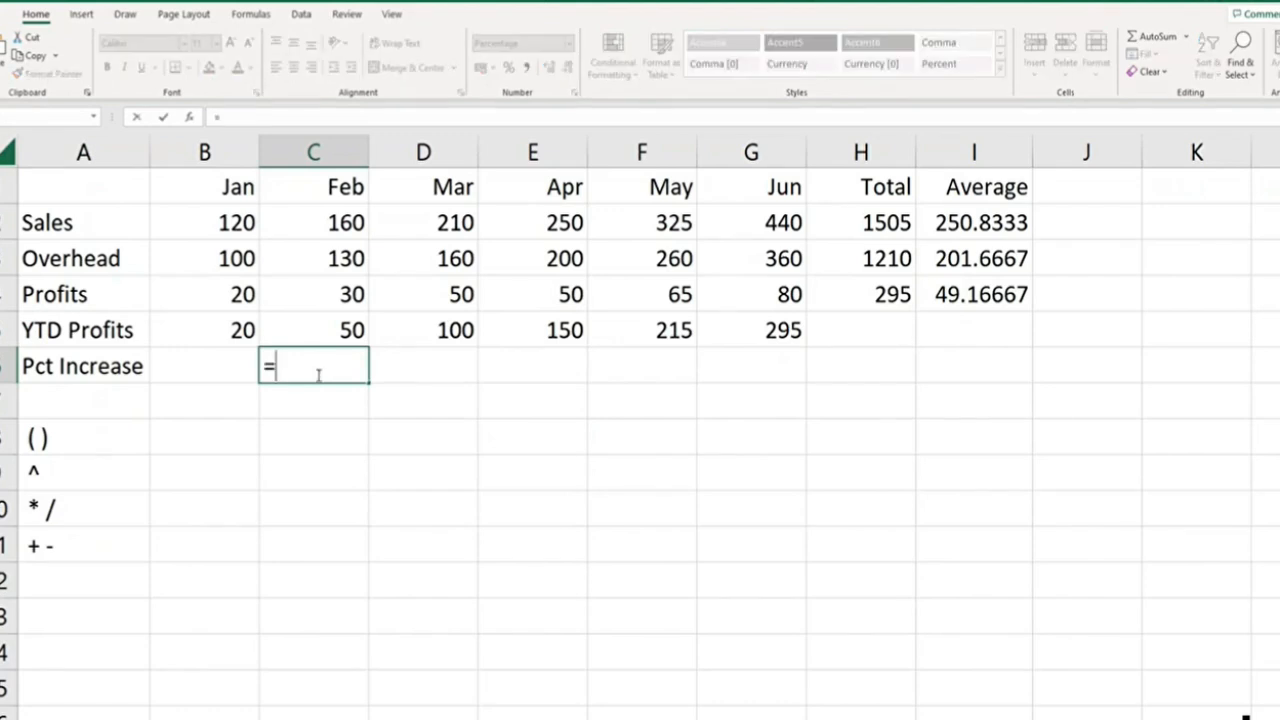
left_click(333, 303)
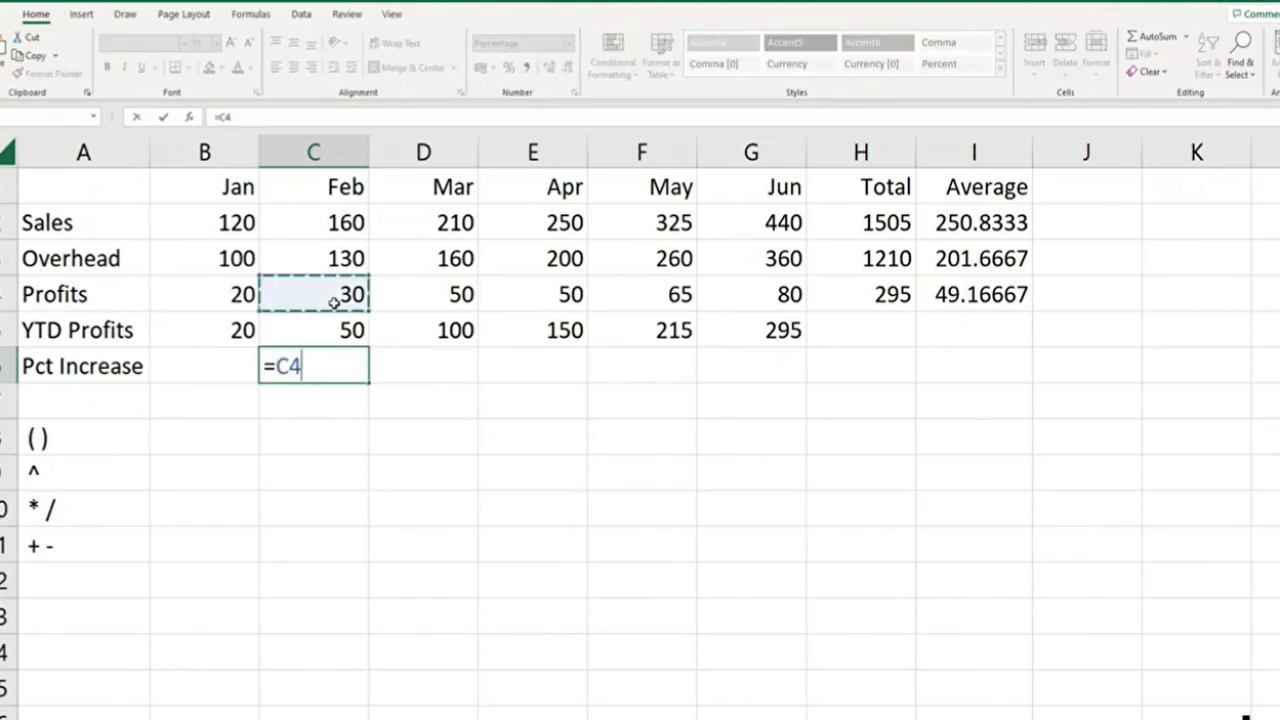
type("-")
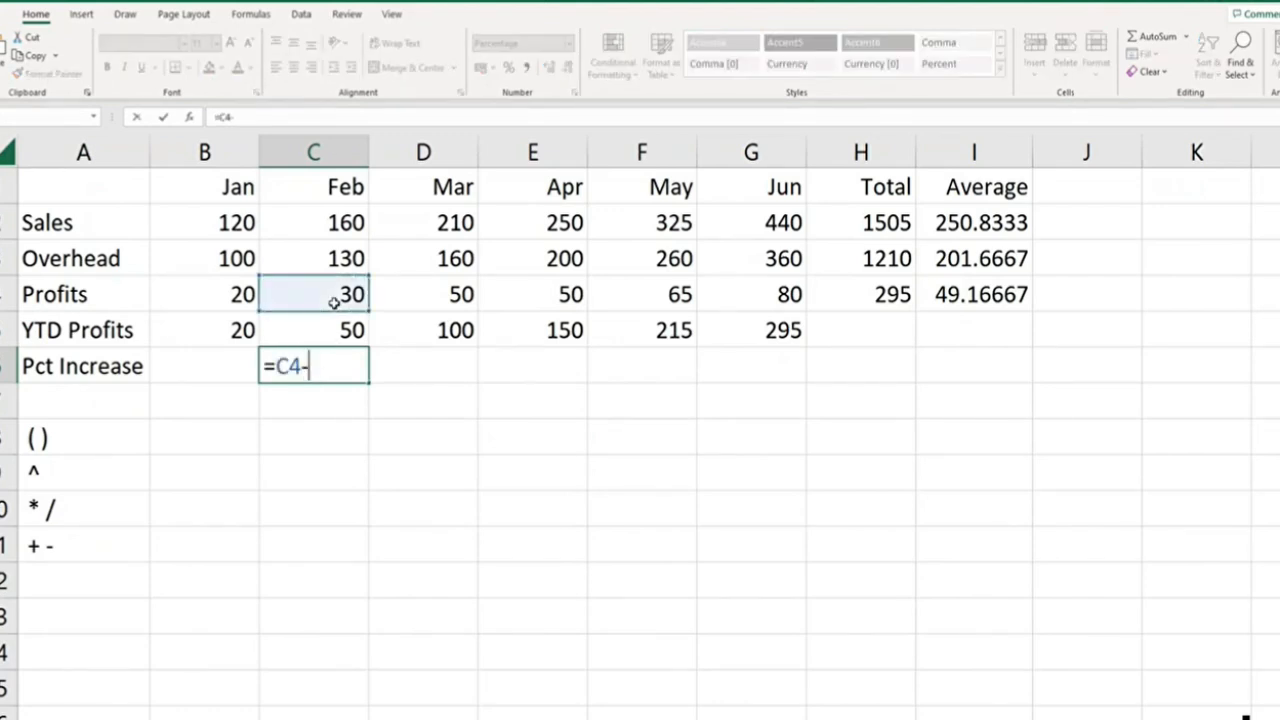
left_click(227, 292)
type("/")
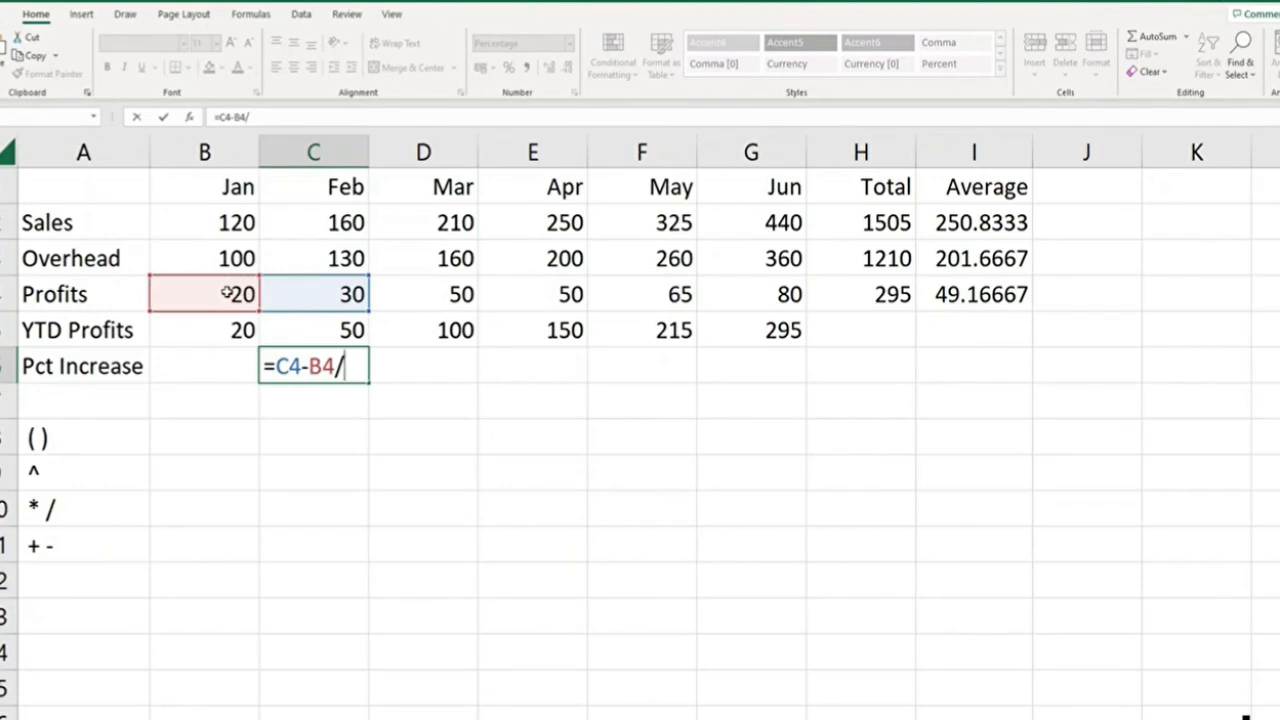
left_click(227, 293)
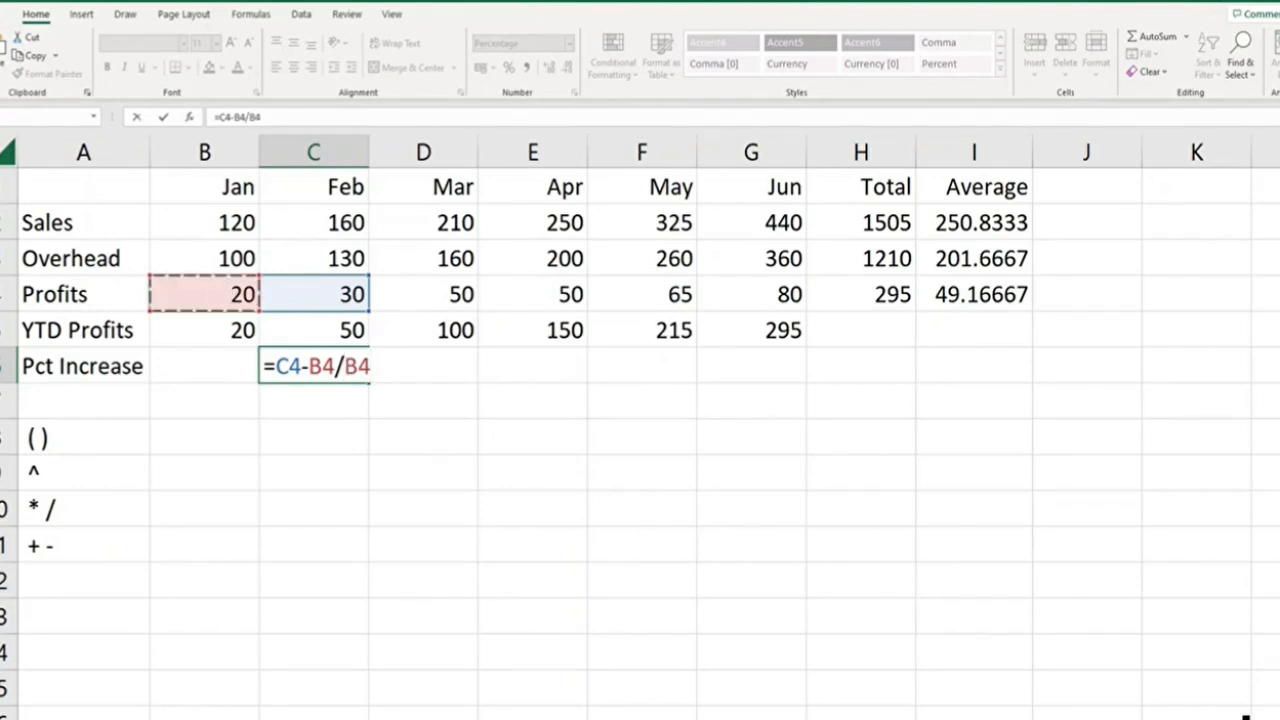
key("Return")
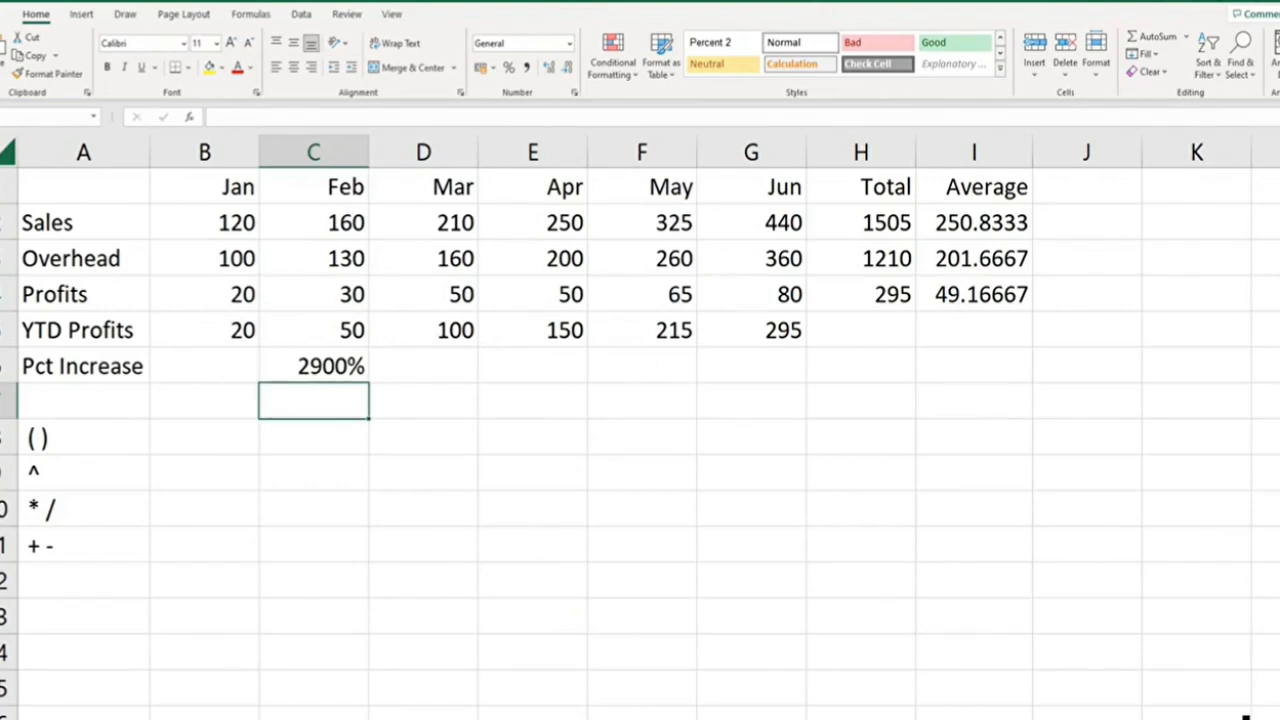
Handwrite the word "Bodmas" in red ink in the empty area beneath the March to June YTD Profits and underline it
left_click(331, 368)
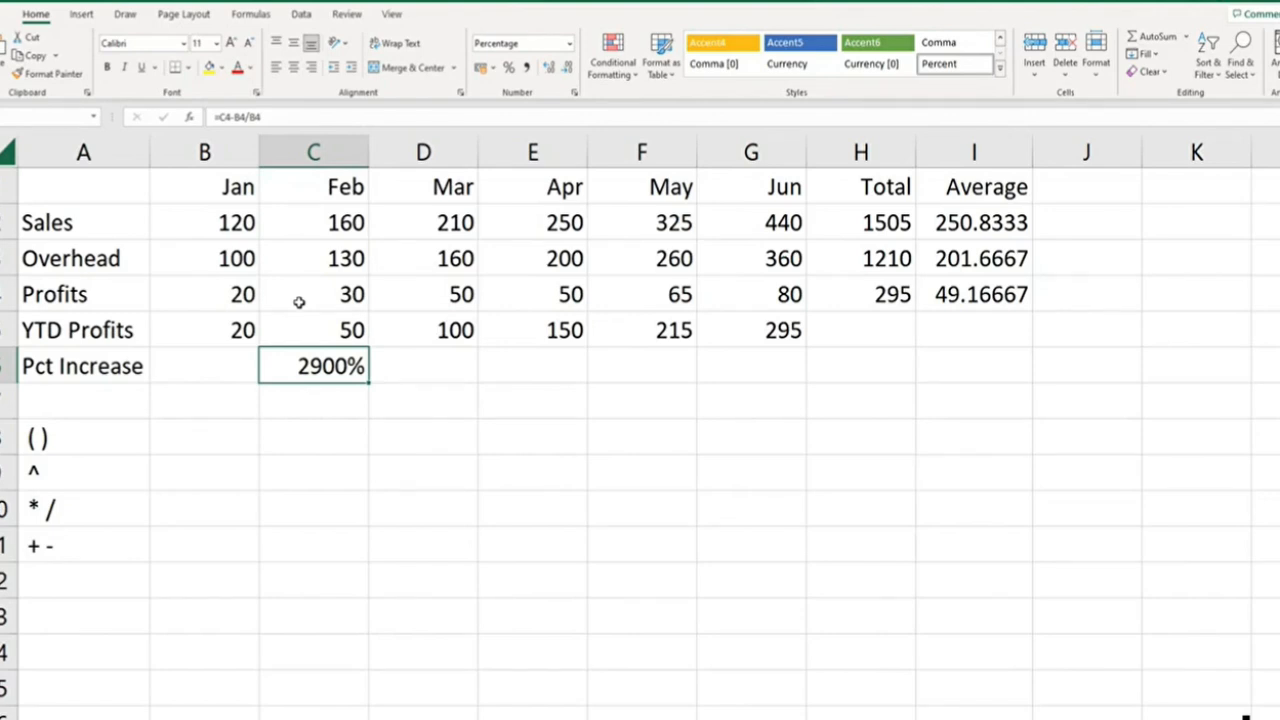
left_click(125, 14)
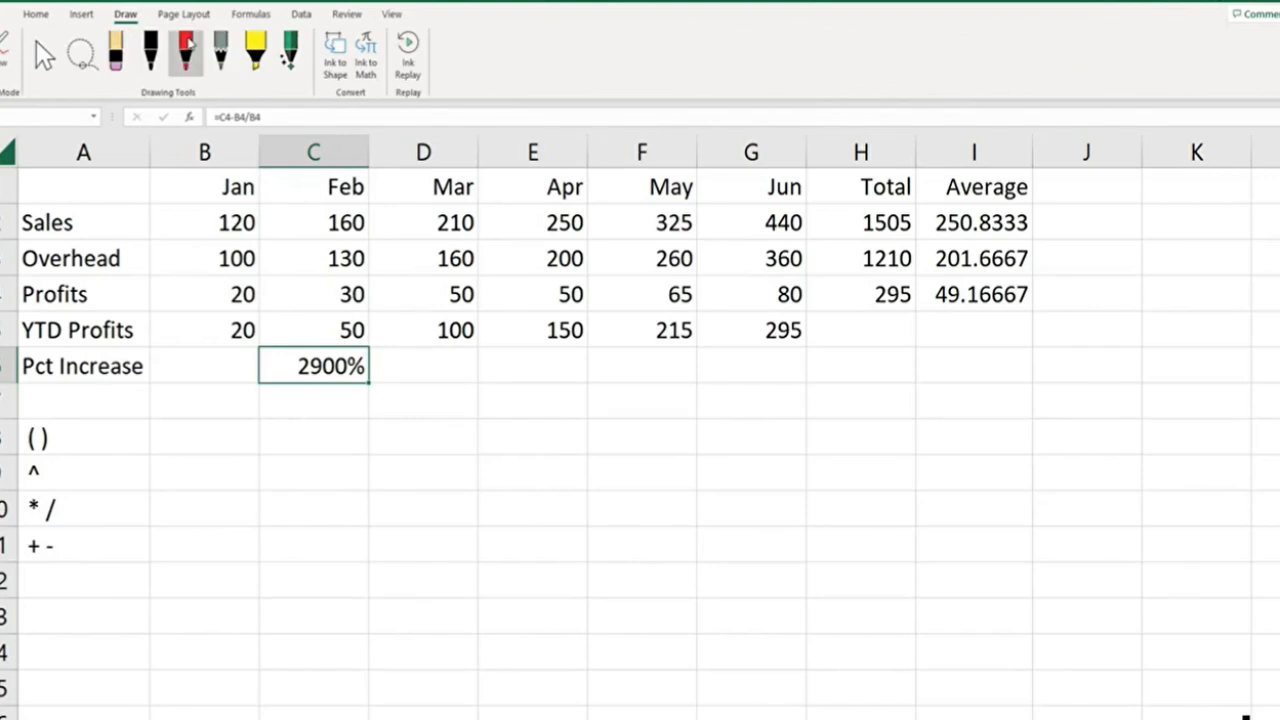
left_click(186, 45)
mouse_move(418, 388)
left_mouse_down()
mouse_move(412, 420)
mouse_move(450, 400)
mouse_move(486, 406)
mouse_move(470, 388)
left_mouse_up()
mouse_move(512, 400)
left_mouse_down()
mouse_move(514, 420)
mouse_move(519, 373)
mouse_move(591, 423)
mouse_move(664, 402)
mouse_move(672, 412)
left_mouse_up()
left_click_drag(720, 384, 688, 425)
left_click_drag(408, 437, 755, 428)
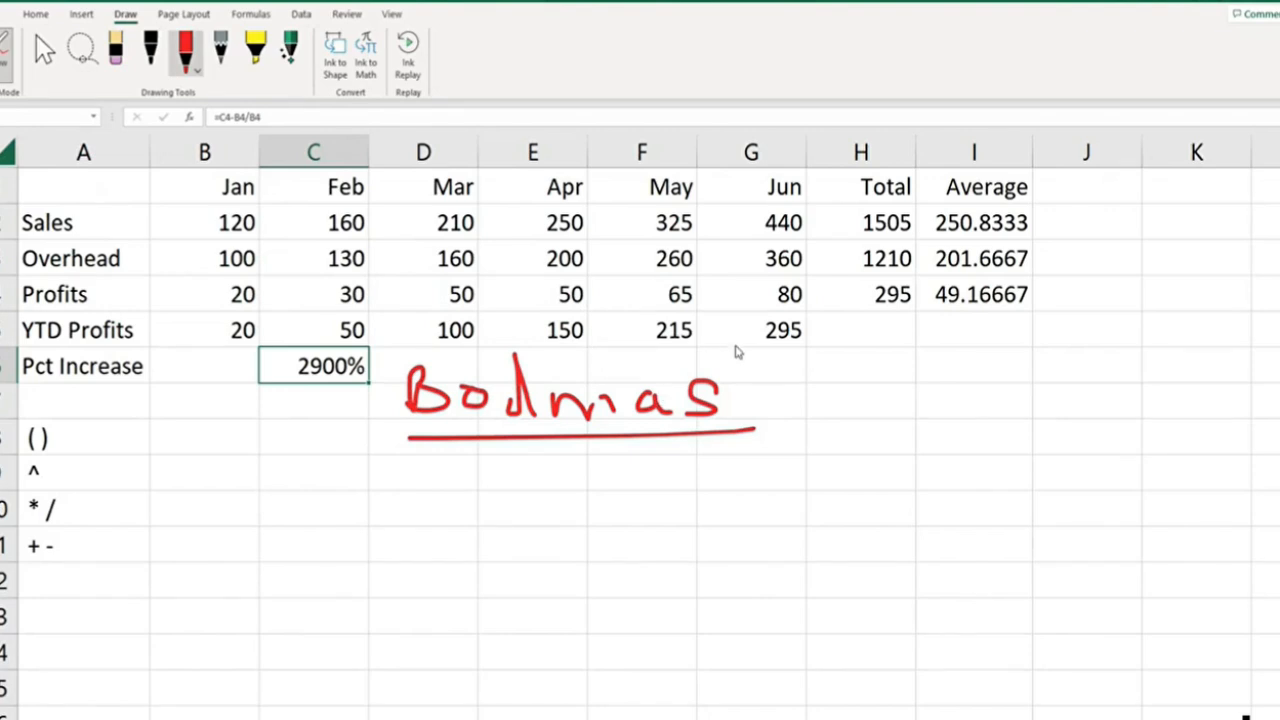
Delete the red handwritten "Bodmas" and its underline, and return to normal cell selection
left_click(81, 50)
mouse_move(378, 344)
left_mouse_down()
mouse_move(523, 511)
mouse_move(803, 343)
mouse_move(403, 357)
left_mouse_up()
key("Delete")
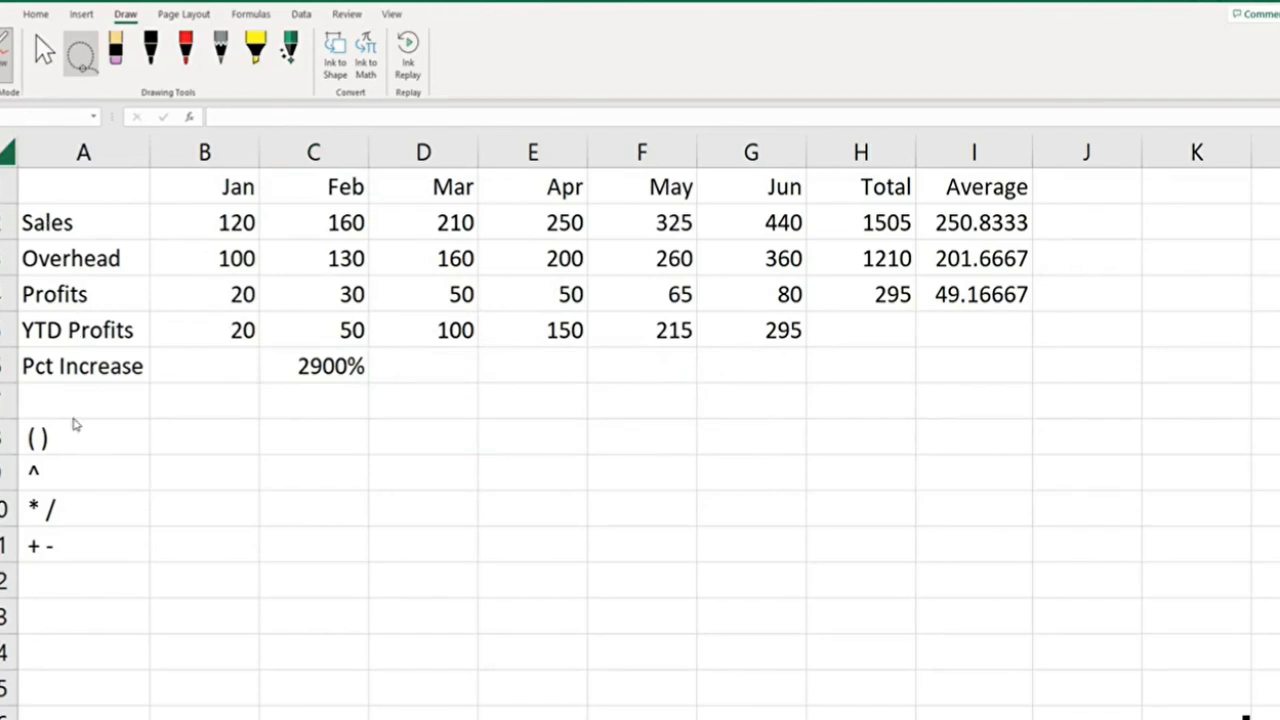
left_click(46, 72)
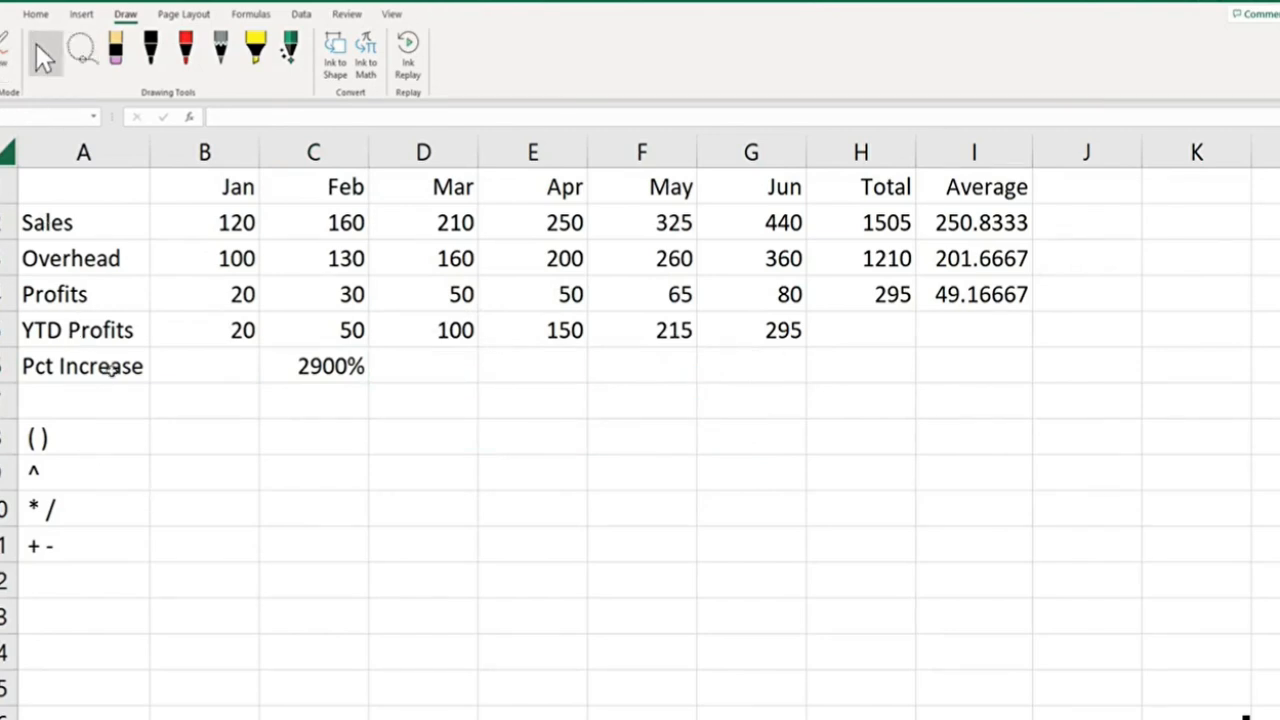
Add parentheses around the subtraction in the February Pct Increase cell C6 so the formula is =(C4-B4)/B4
left_click(107, 428)
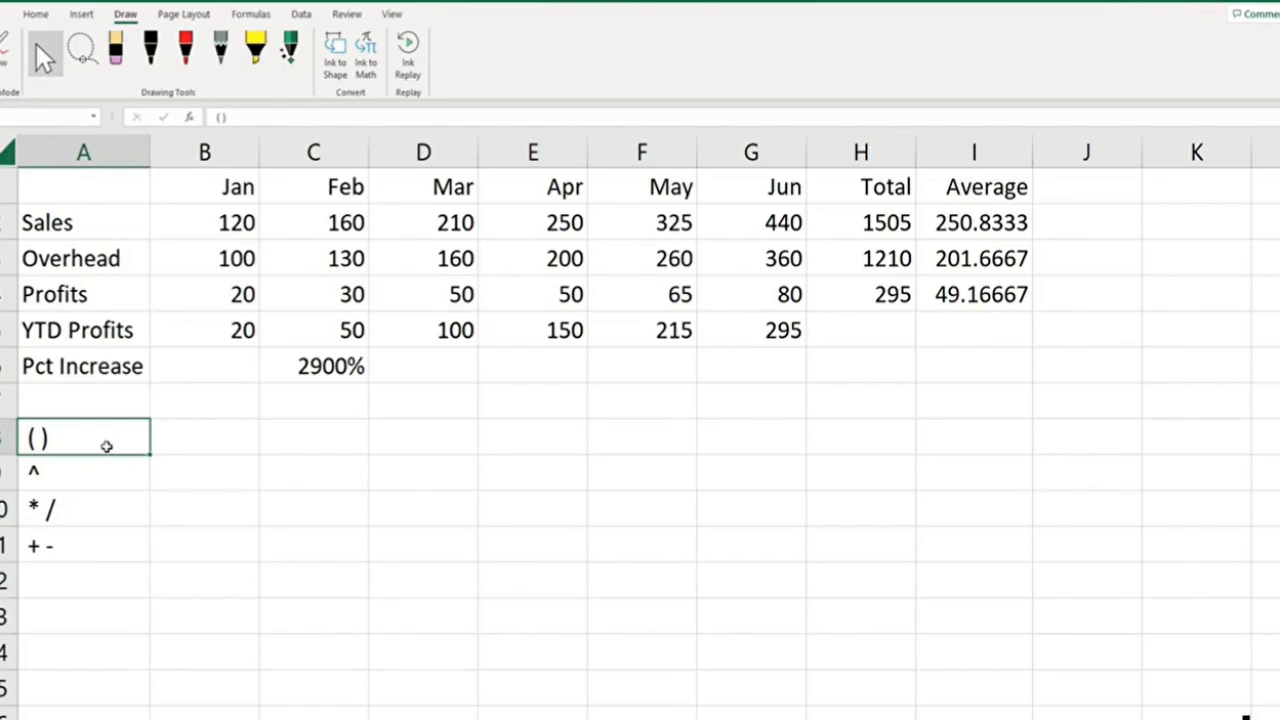
double_click(354, 366)
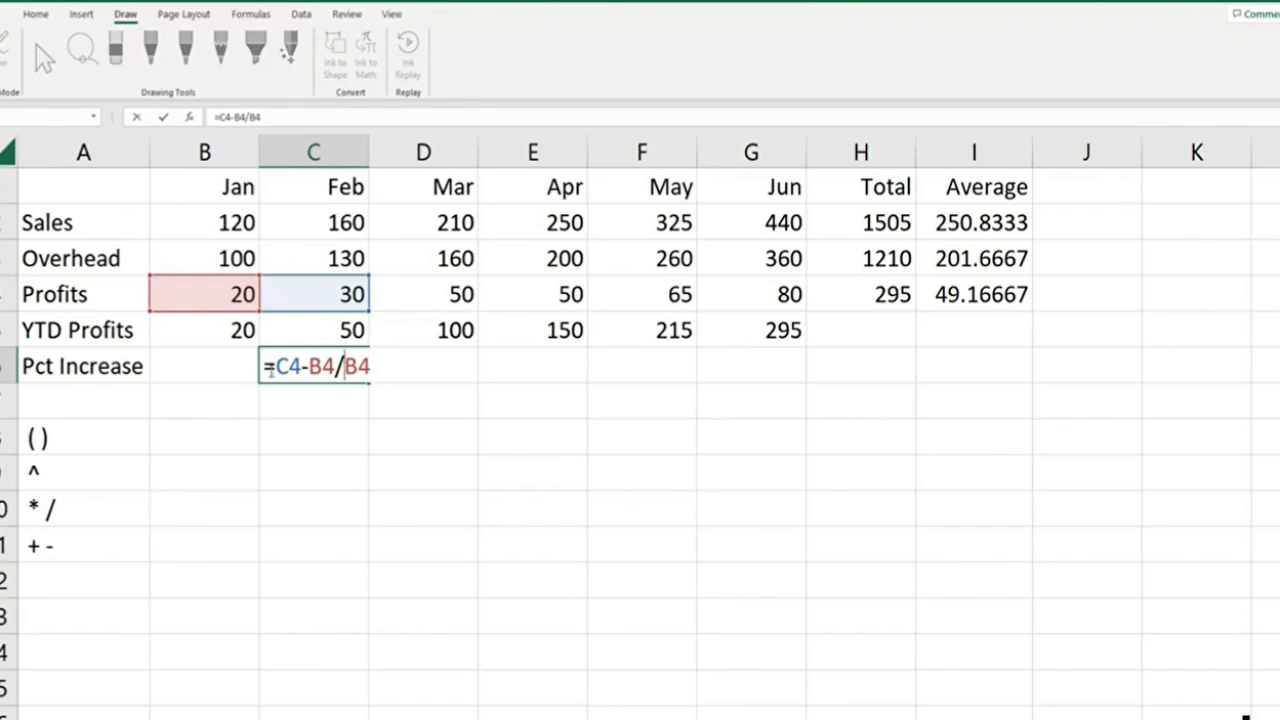
left_click(274, 368)
type("(")
key("Right")
key("Right")
key("Right")
key("Right")
key("Right")
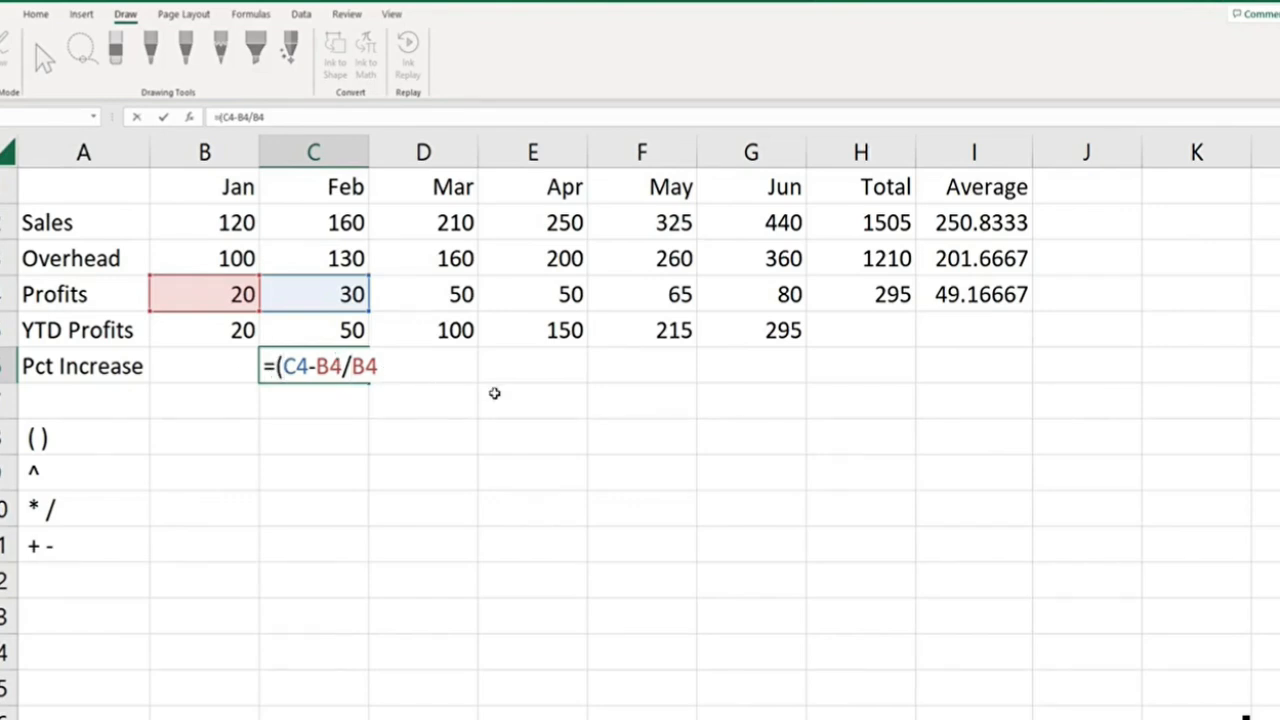
type(")")
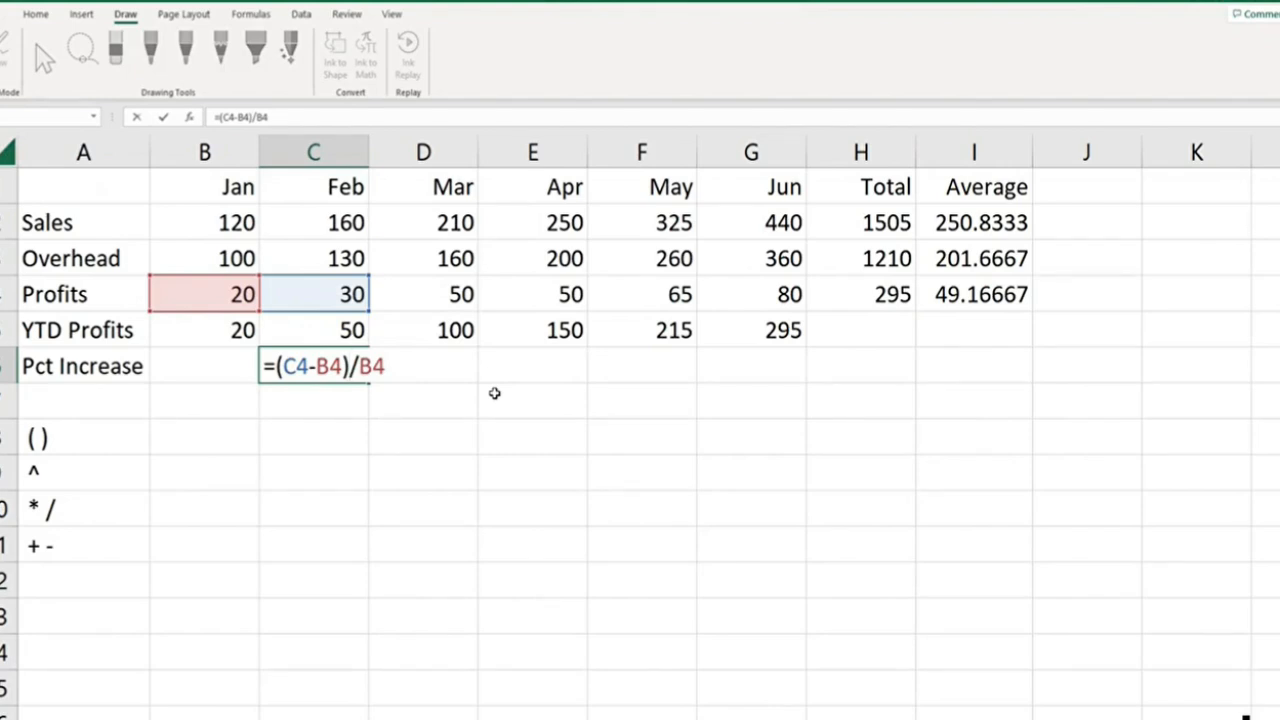
key("Return")
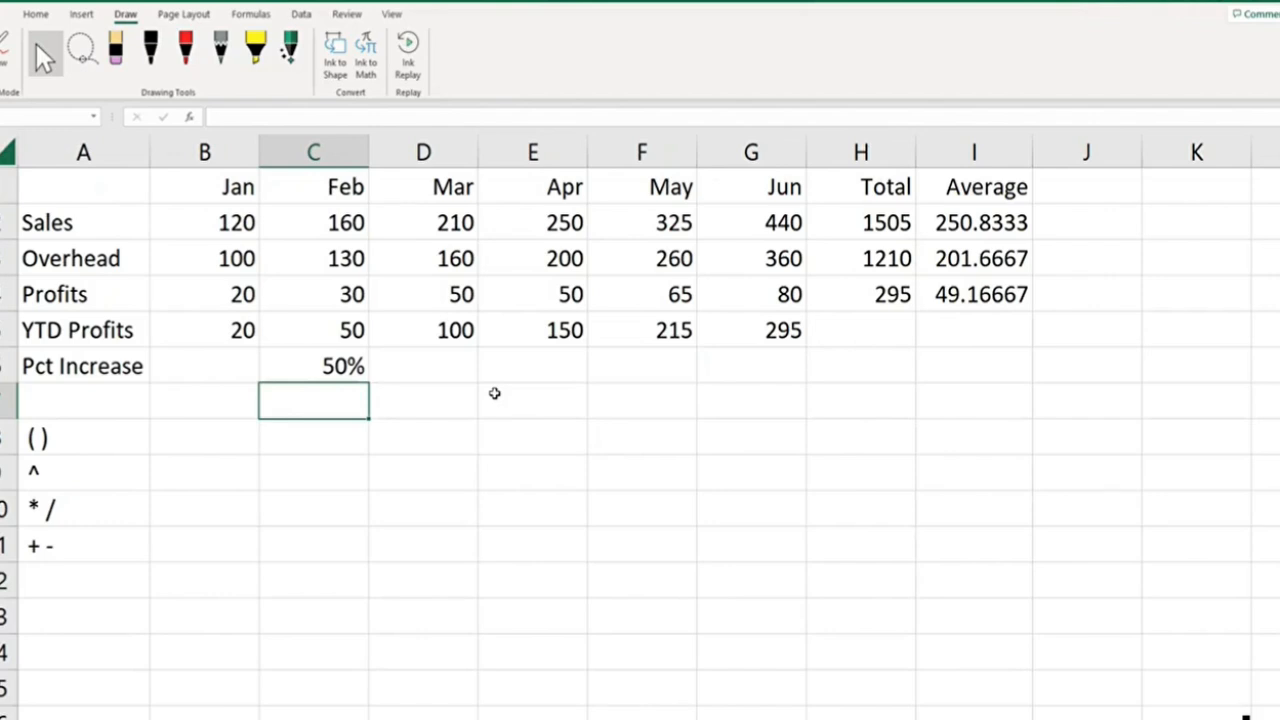
Fill the February Pct Increase formula from C6 across to June in G6
double_click(350, 368)
key("Escape")
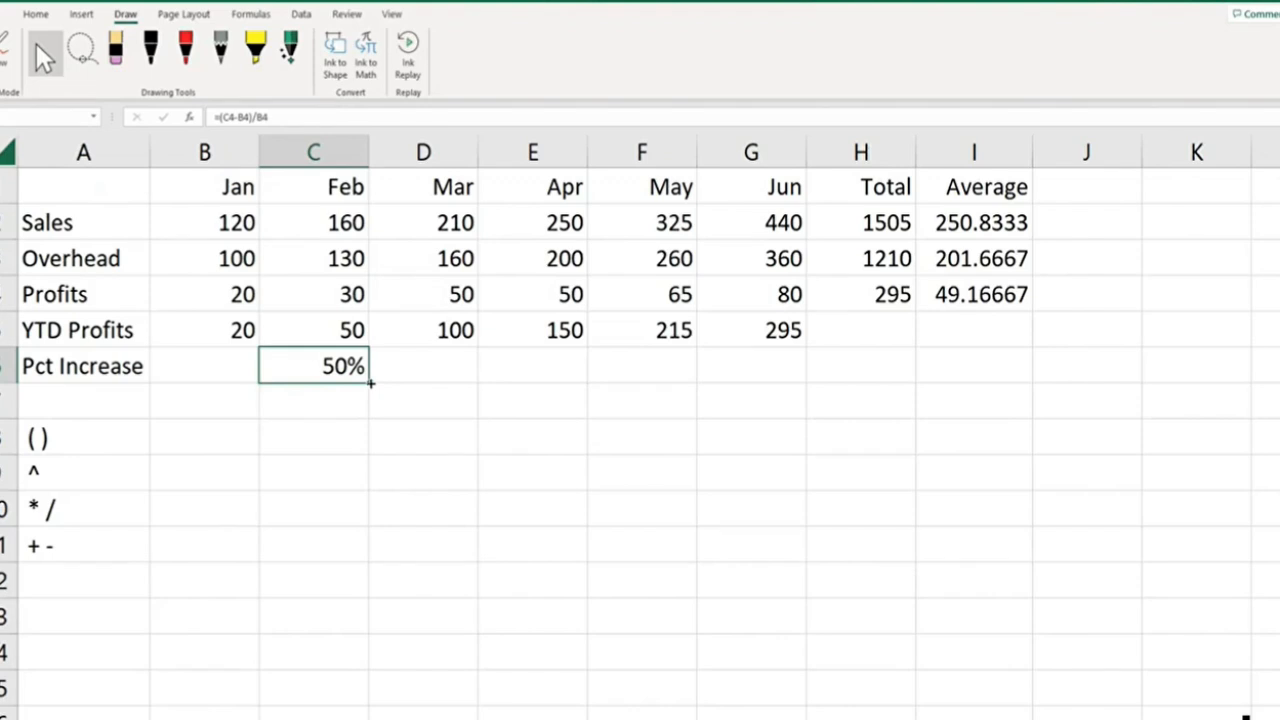
double_click(351, 367)
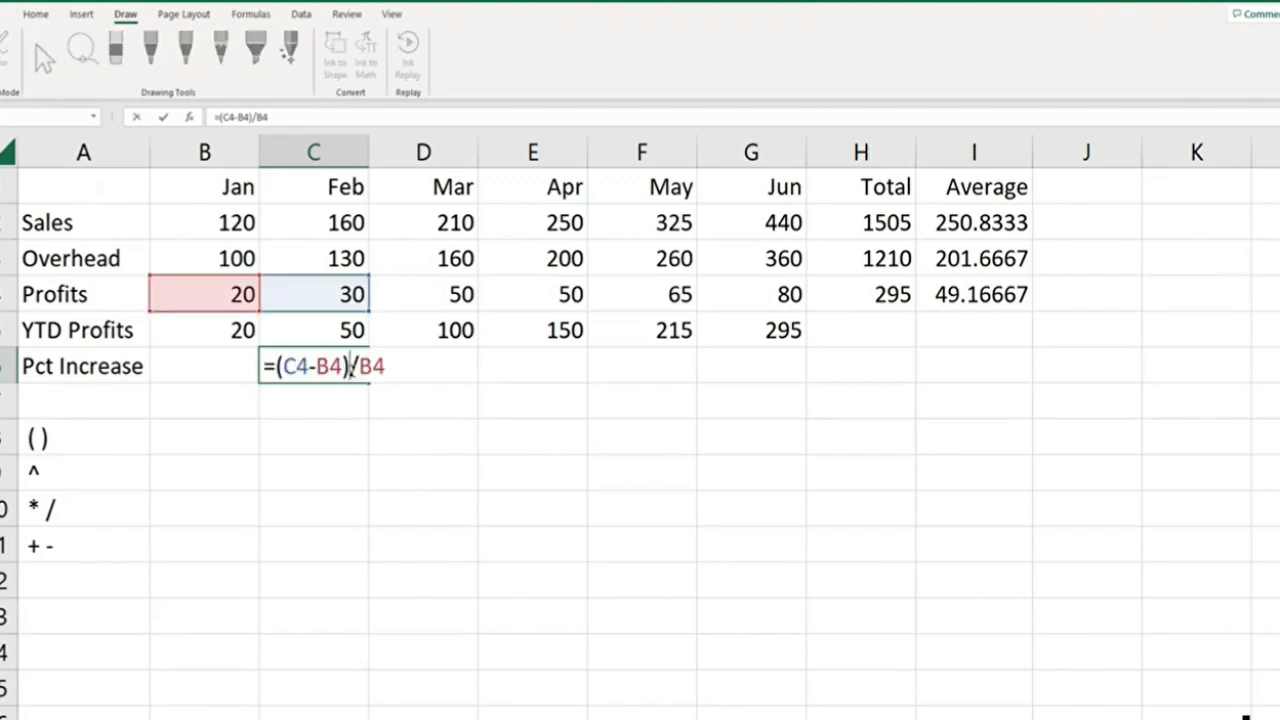
key("Escape")
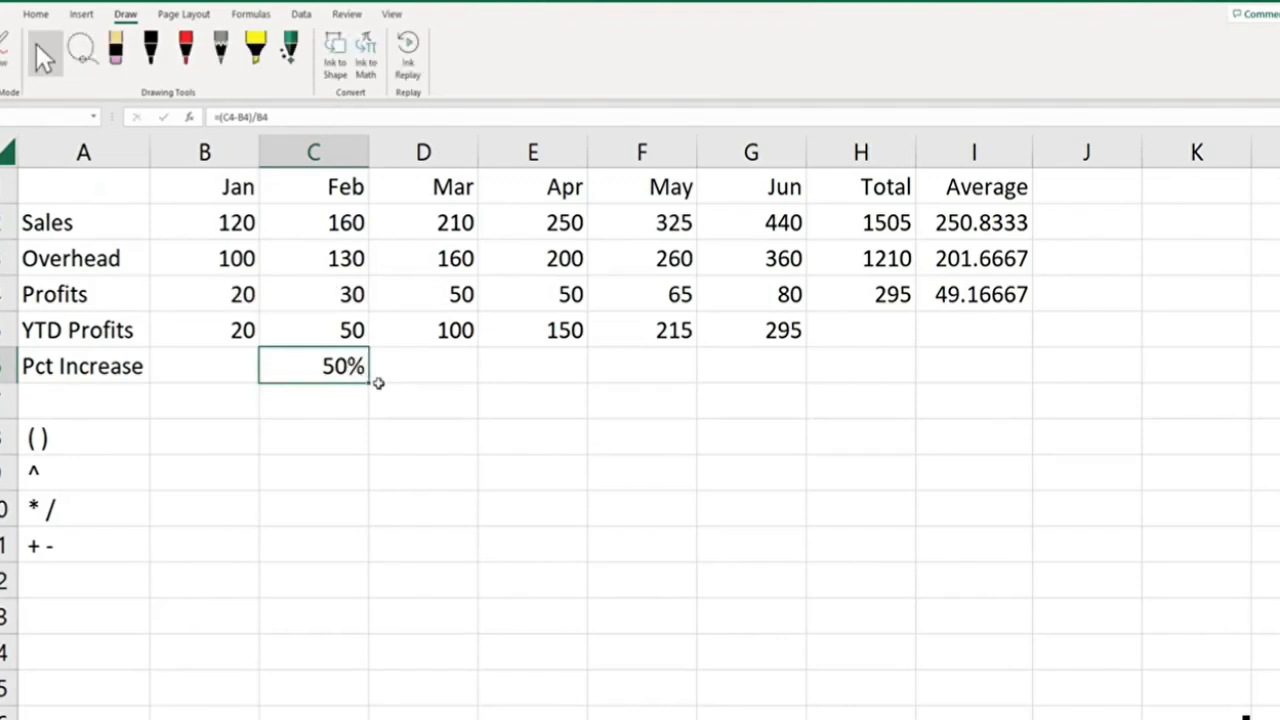
left_click_drag(371, 380, 777, 391)
Check the April Pct Increase against the March and April Profits cells, and highlight the operator precedence list in A8:A11
left_click(545, 366)
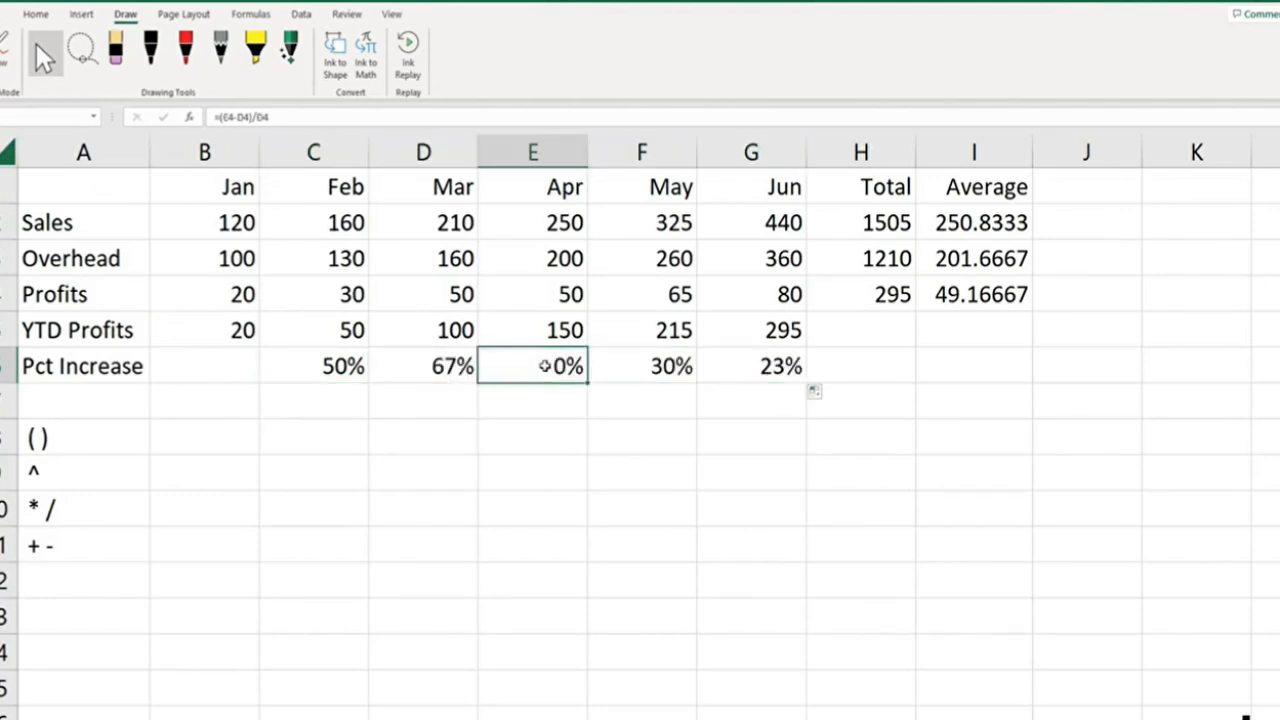
left_click(450, 290)
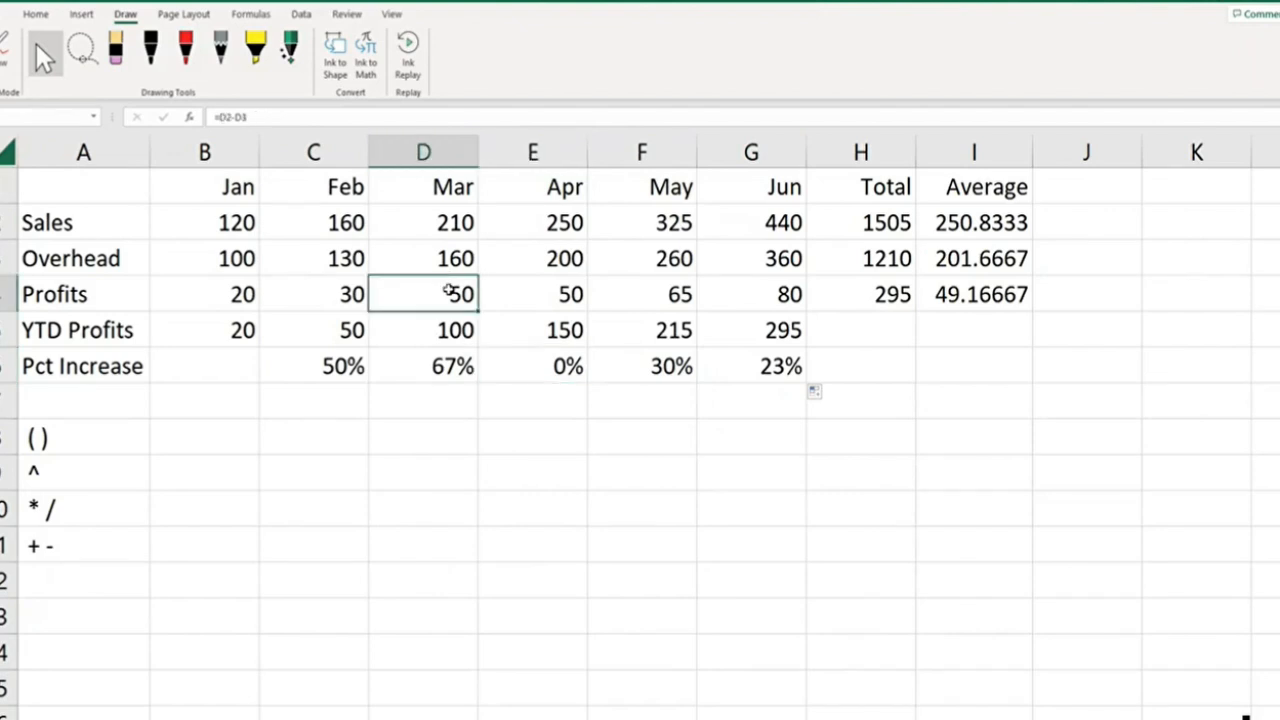
left_click(570, 292)
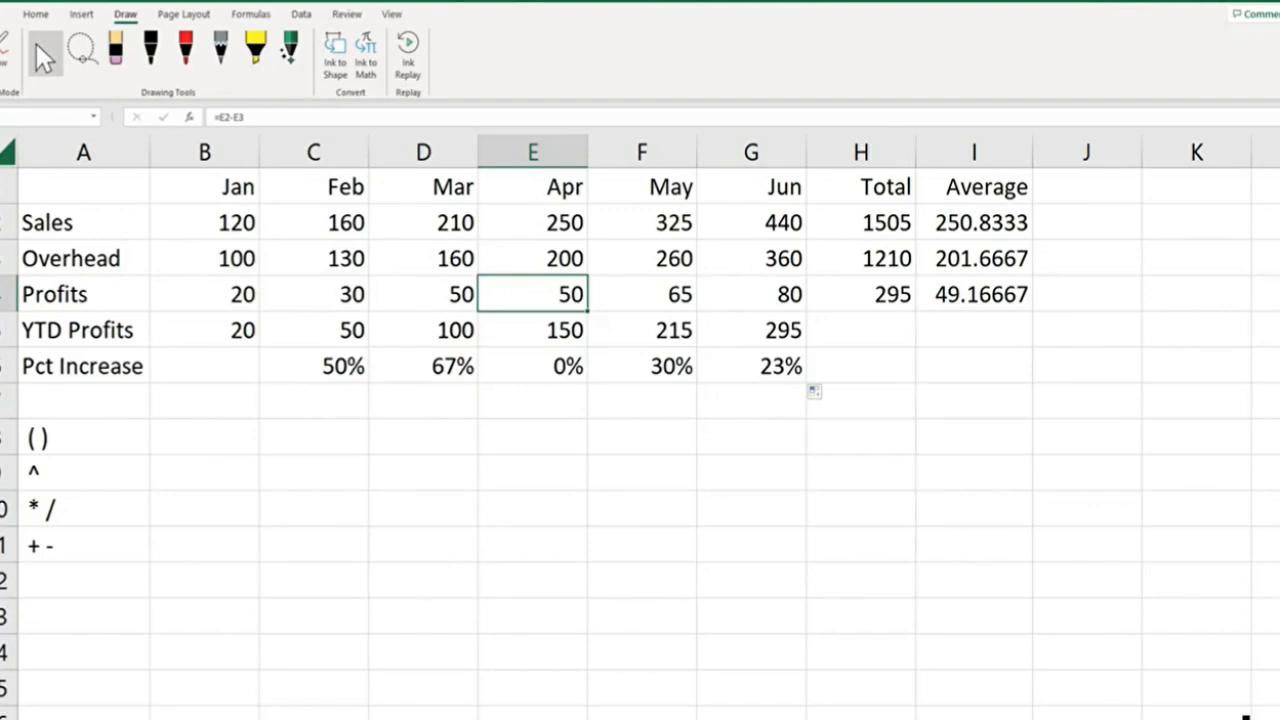
left_click_drag(128, 437, 106, 531)
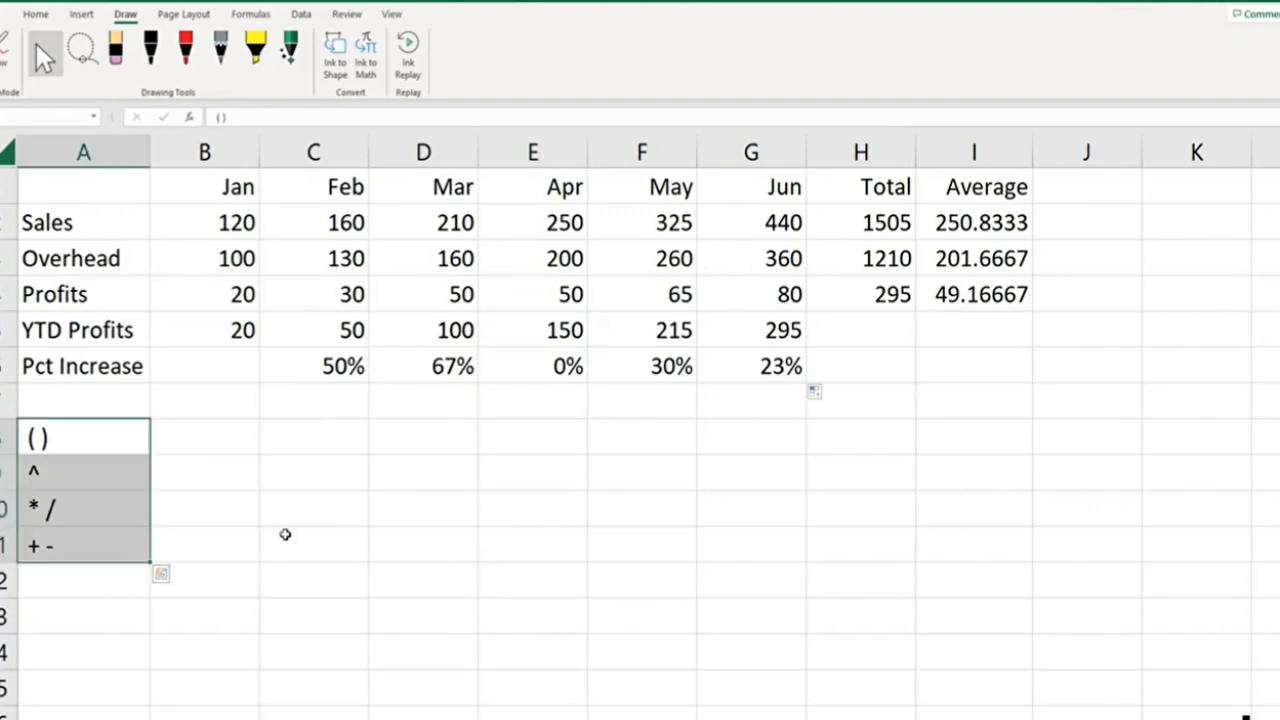